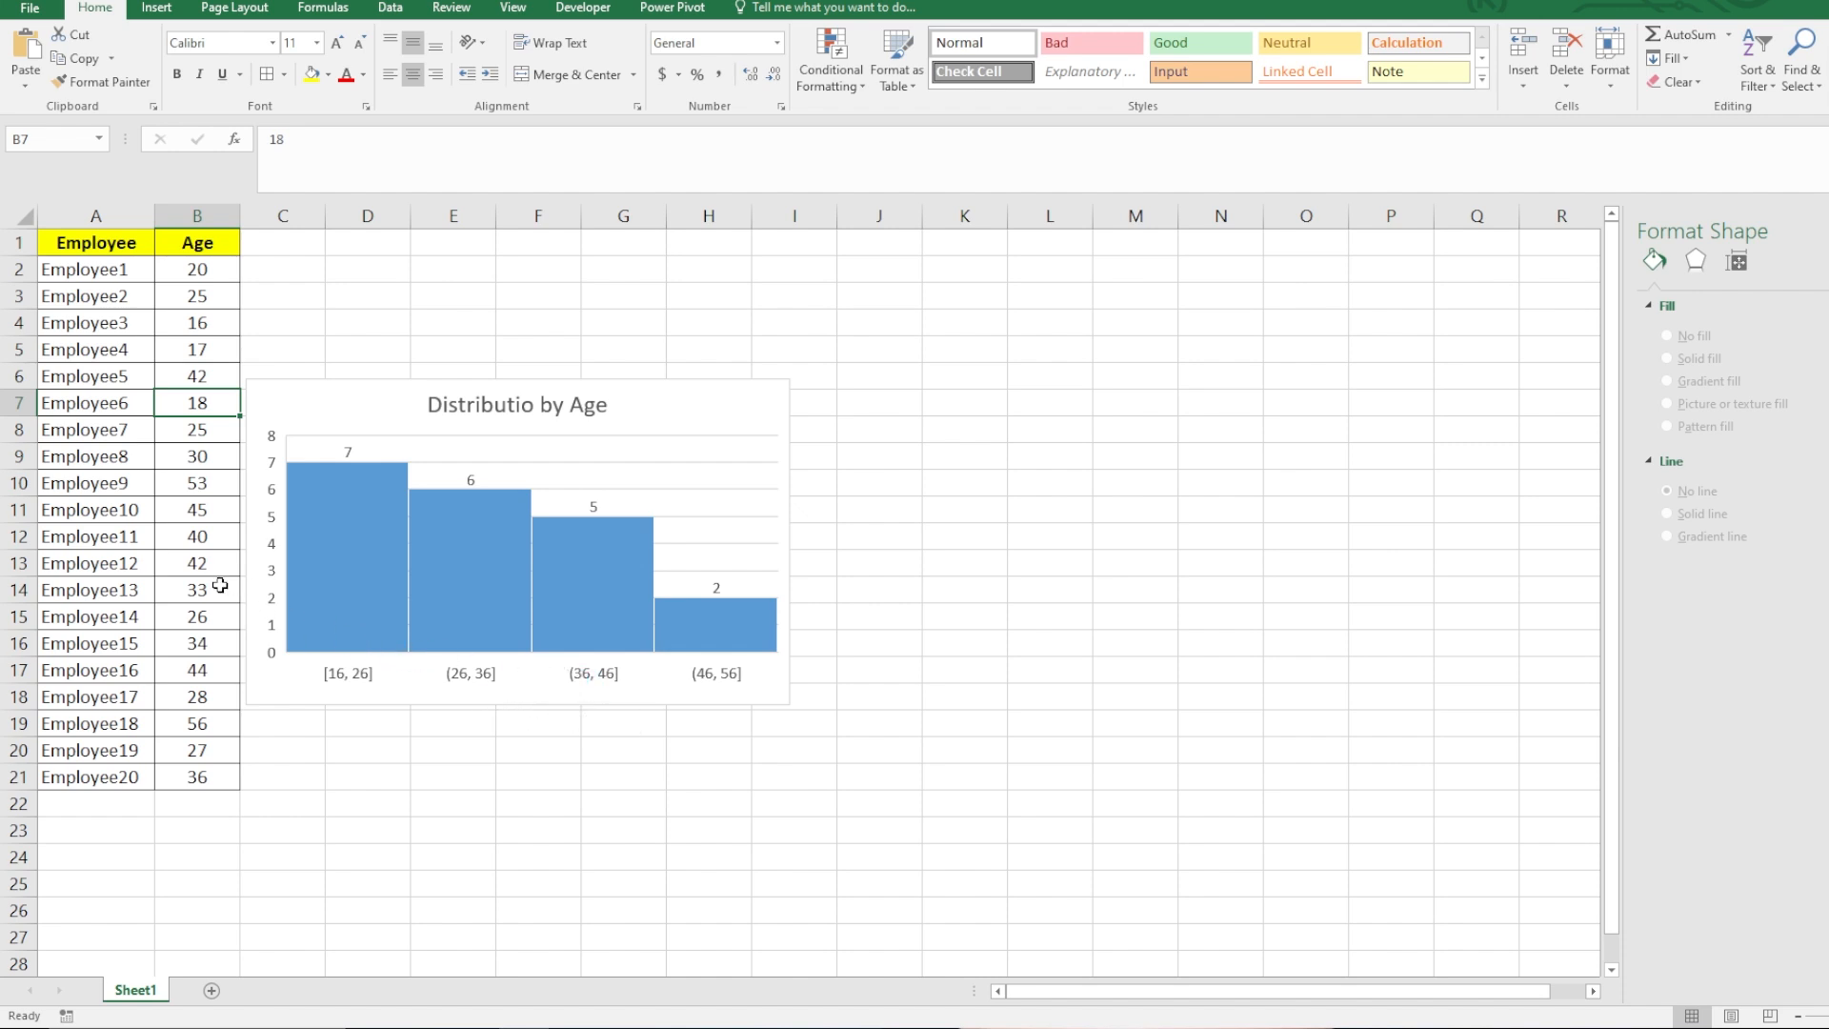
# Step: Set Employee14's age to 35
pyautogui.click(211, 624)
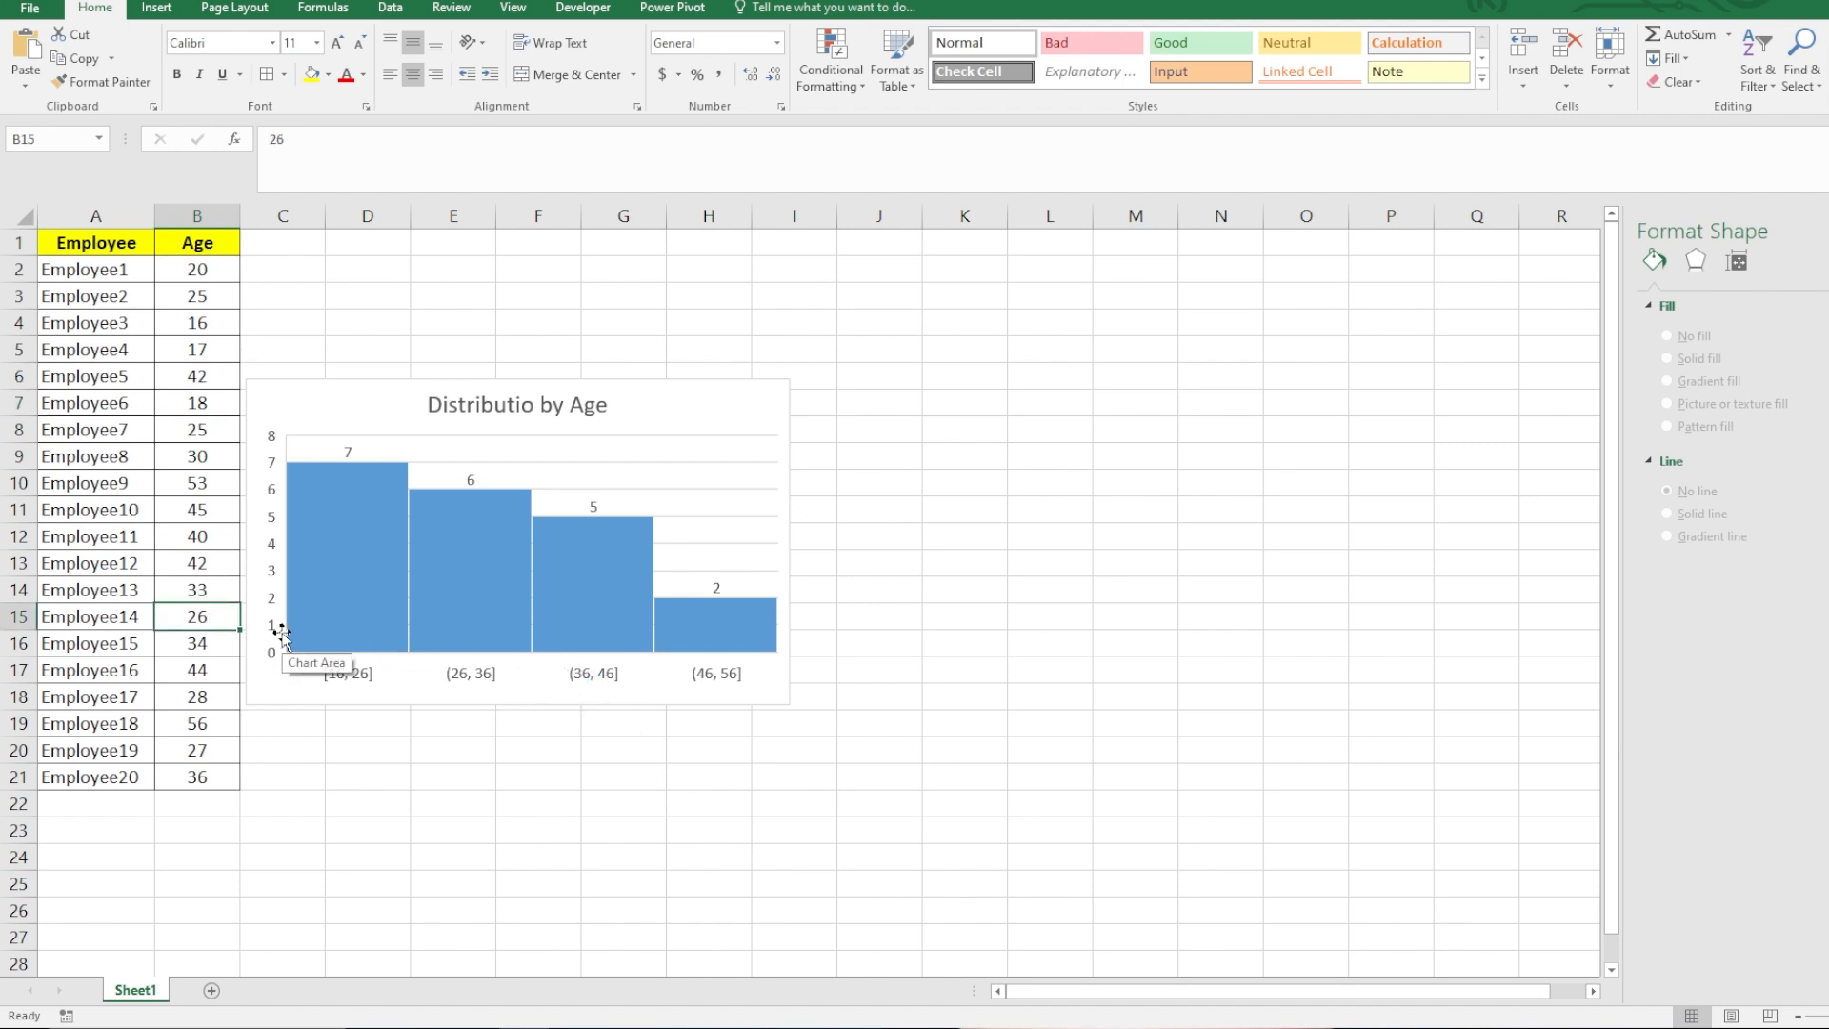
pyautogui.write('35')
pyautogui.press('Return')
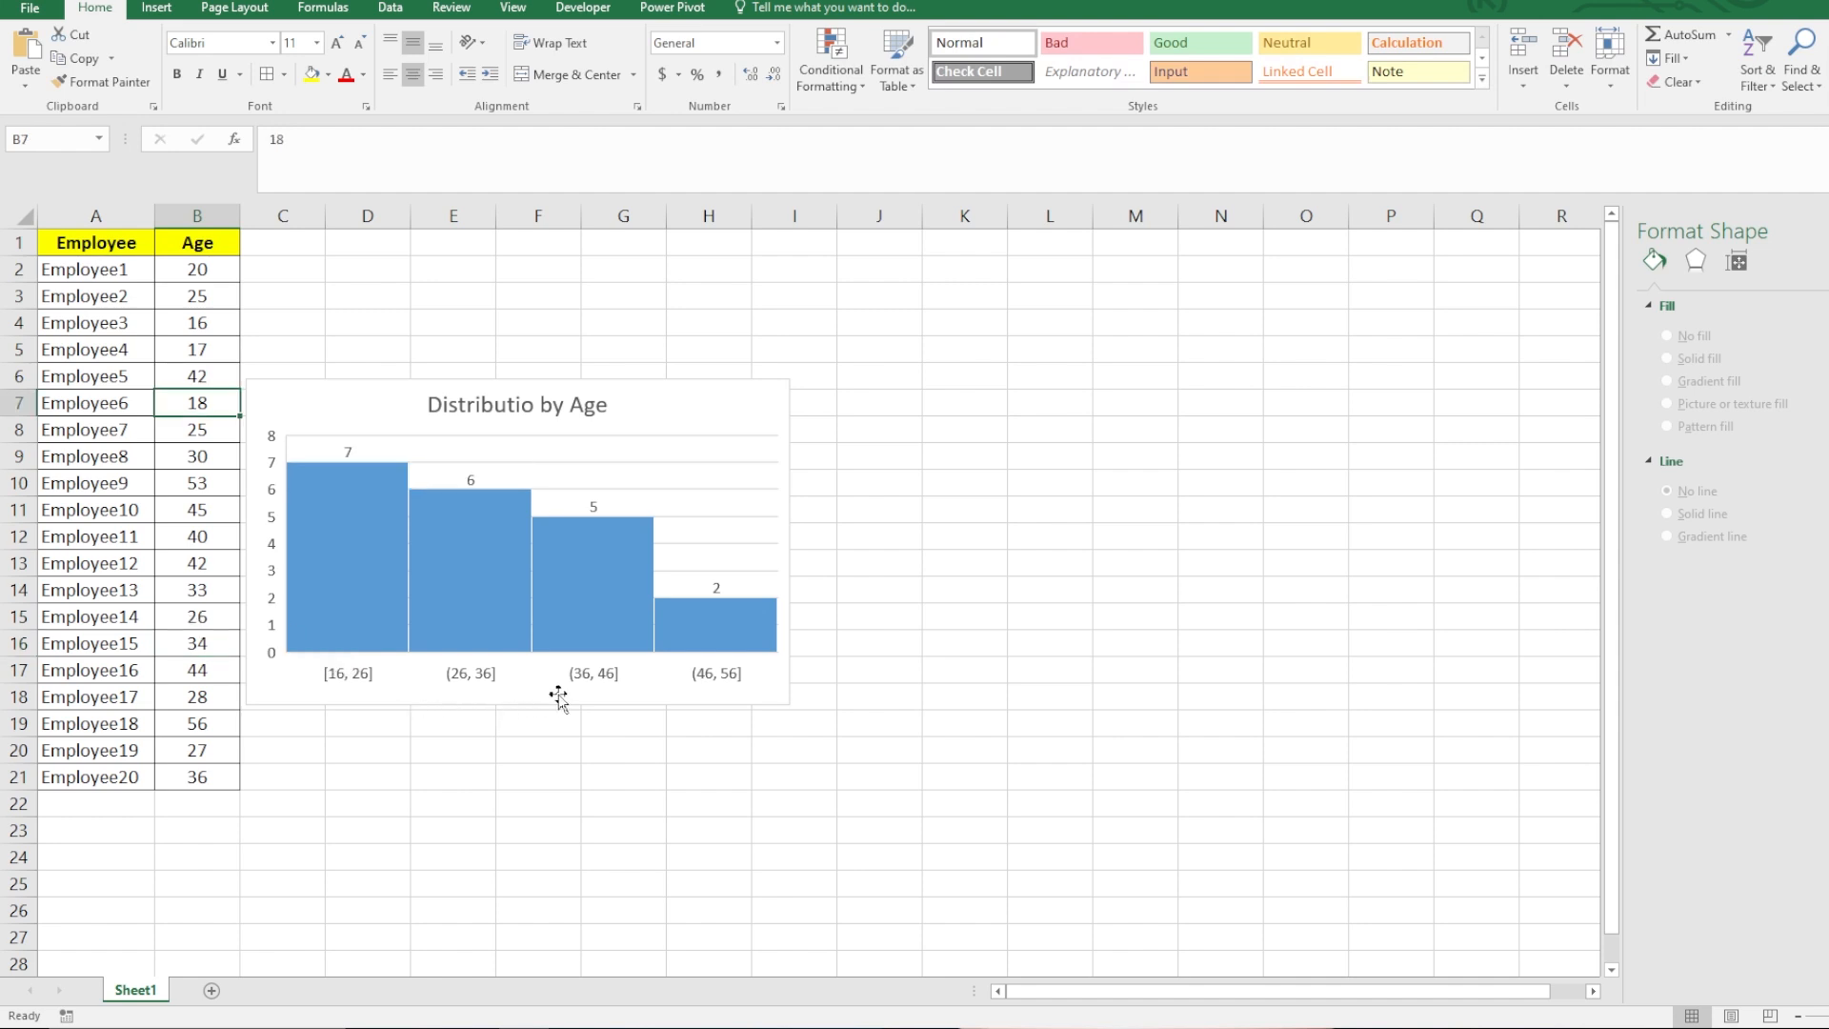
pyautogui.click(209, 620)
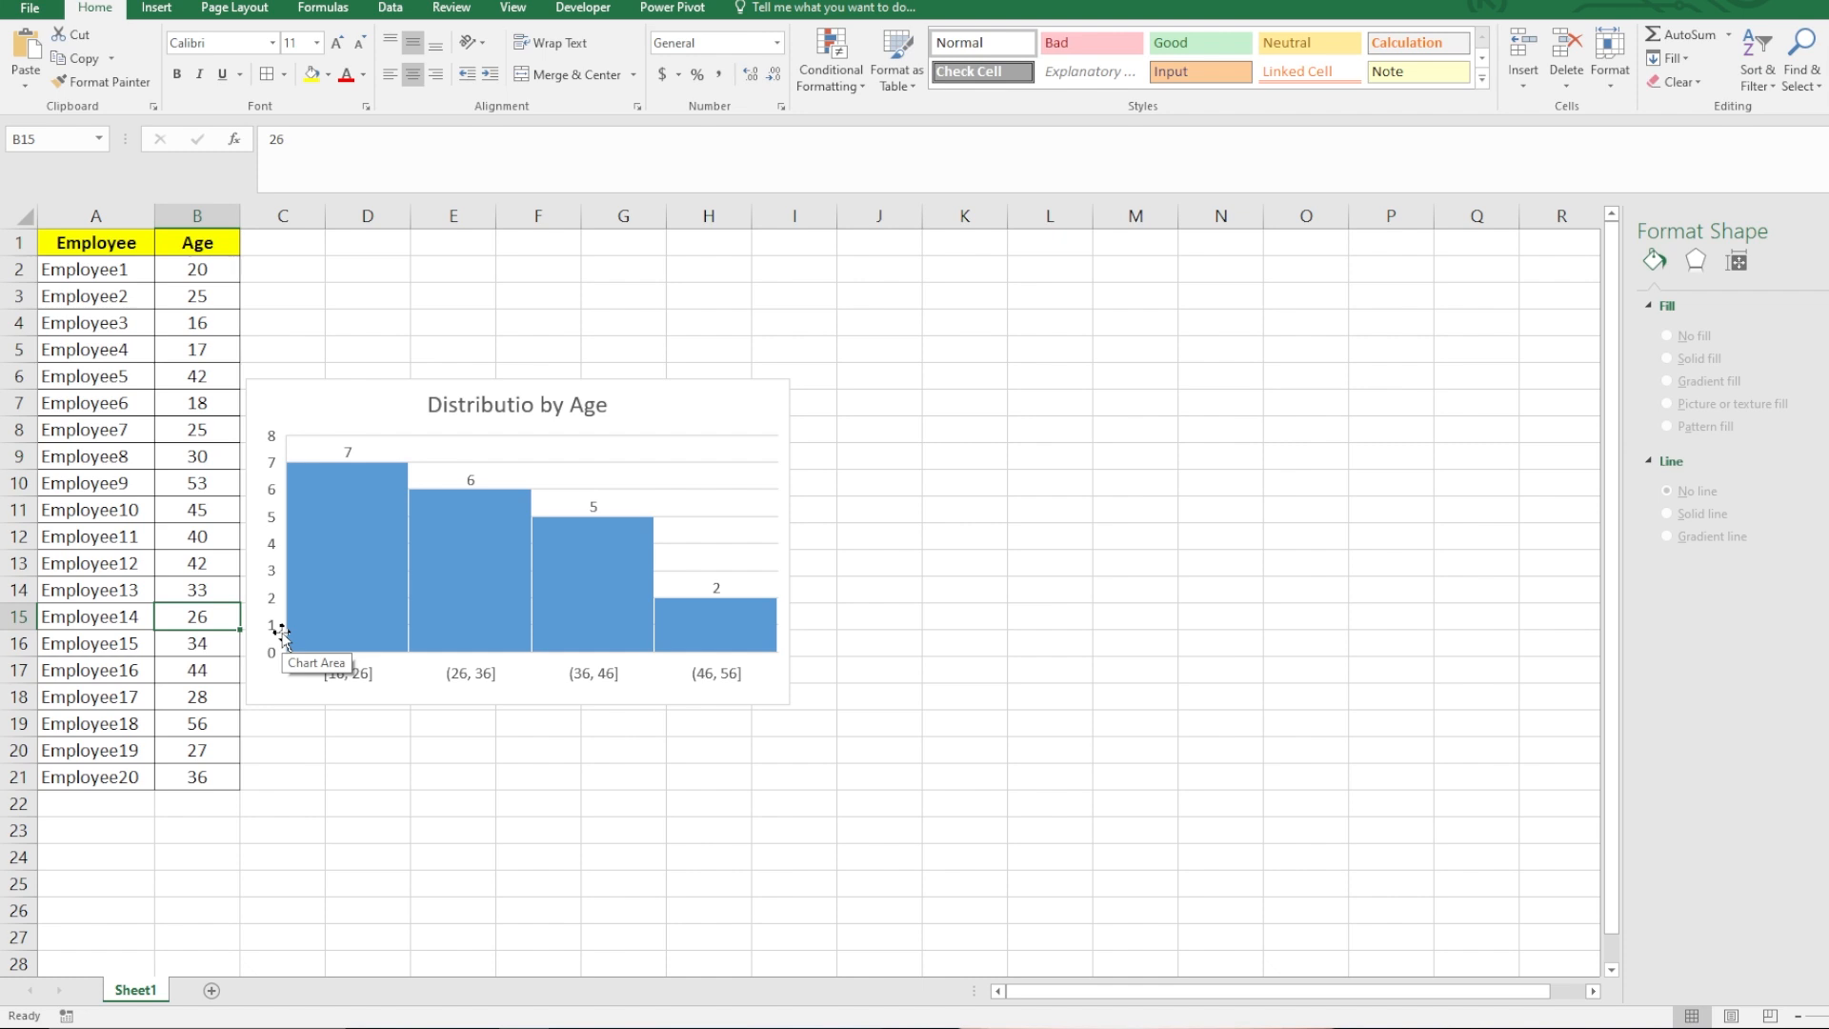
pyautogui.write('35')
pyautogui.press('Return')
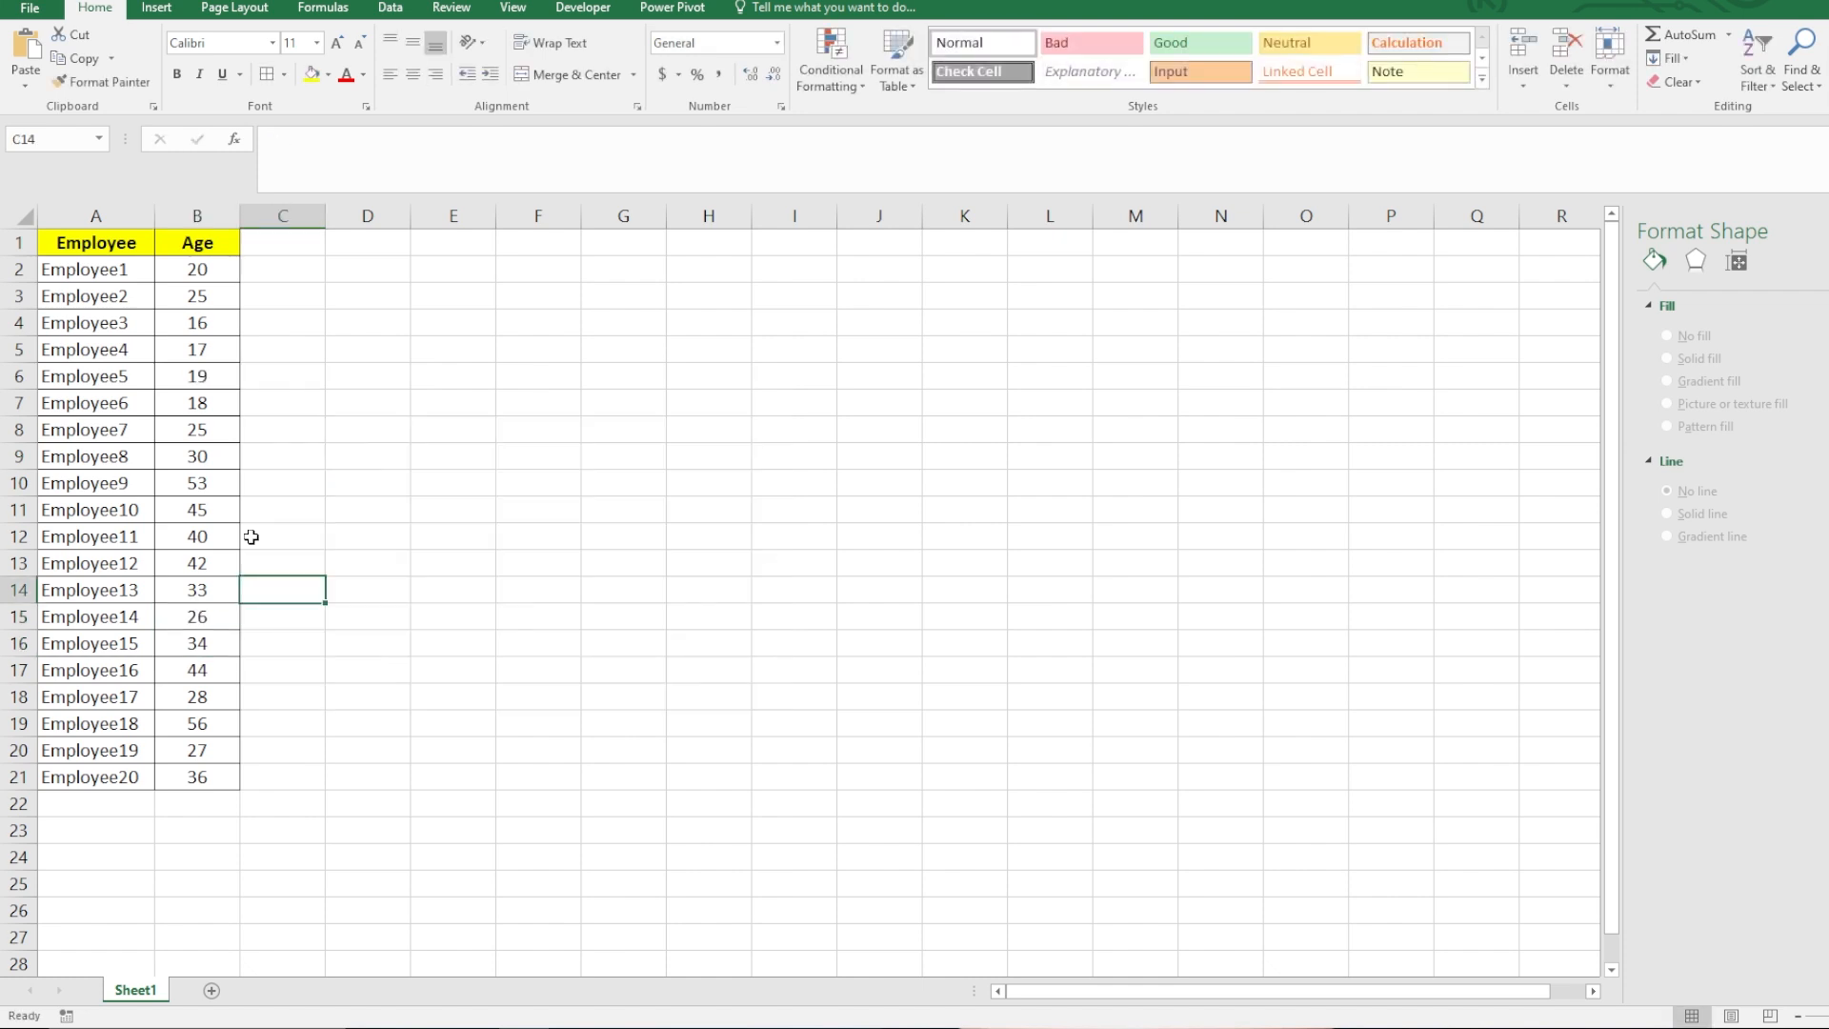
# Step: Insert a histogram chart based on the Age column of the employee table
pyautogui.click(96, 216)
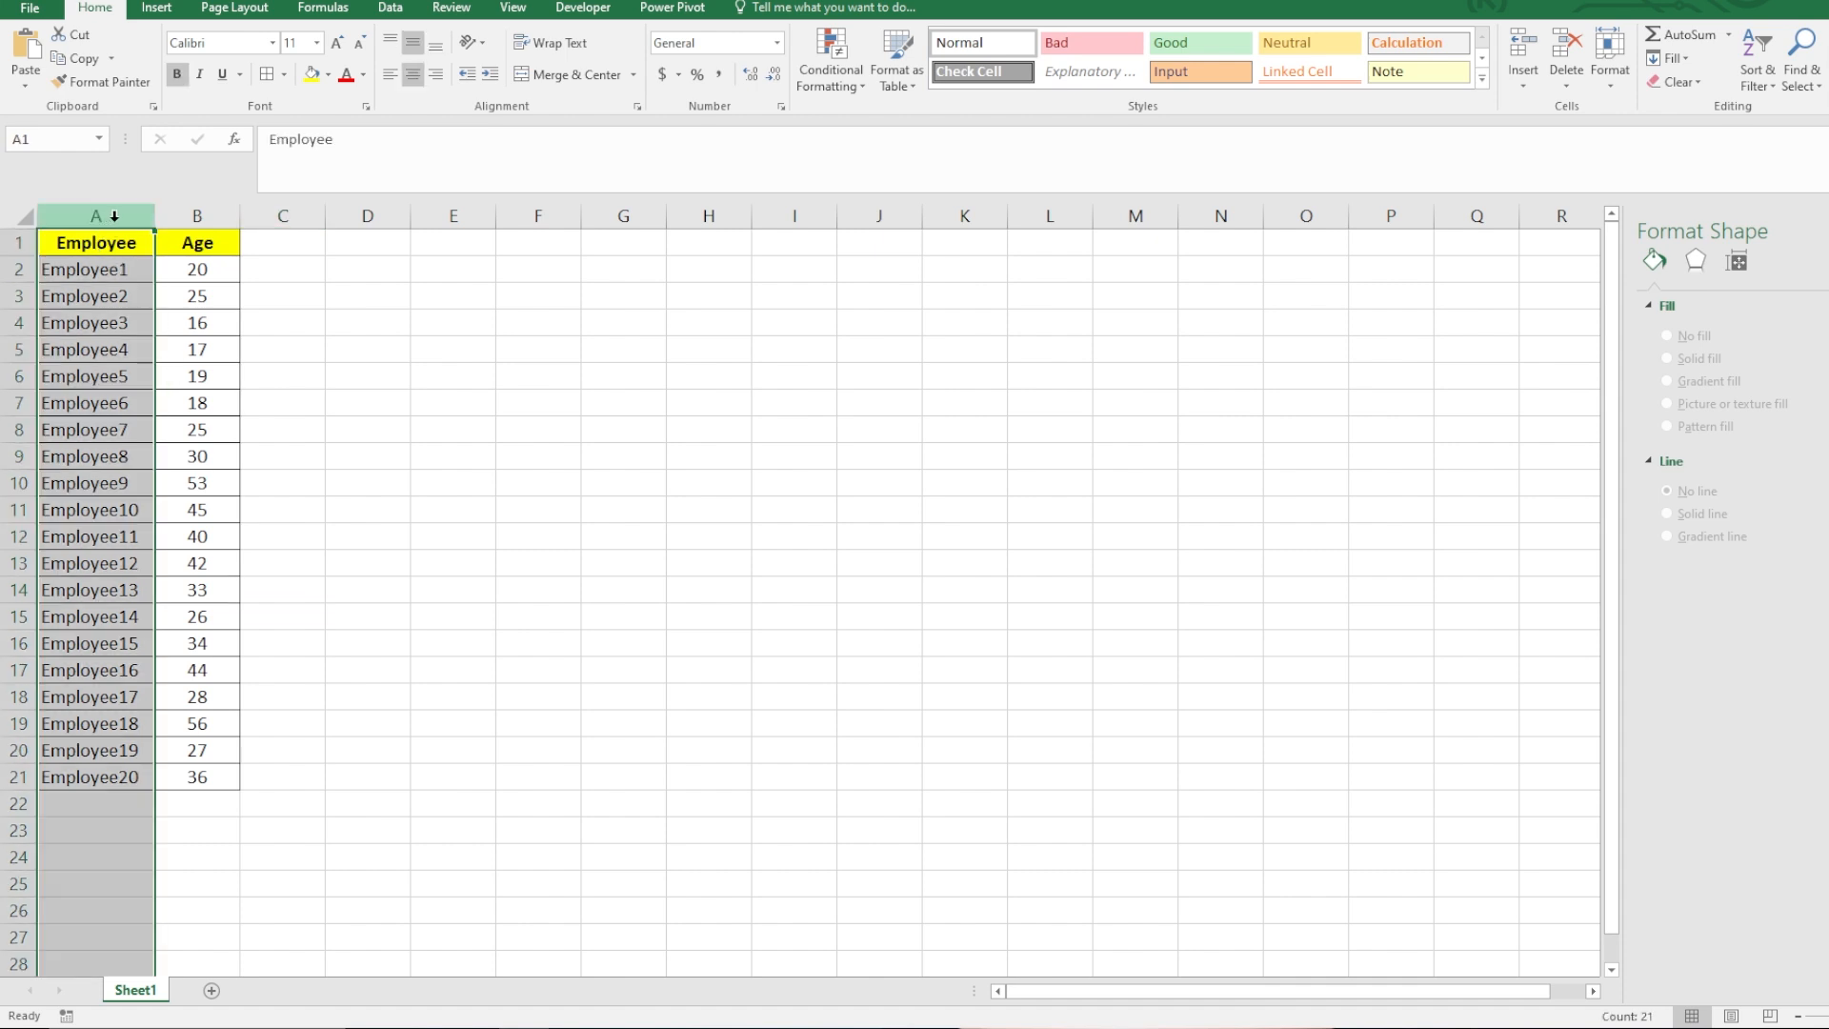
pyautogui.click(203, 214)
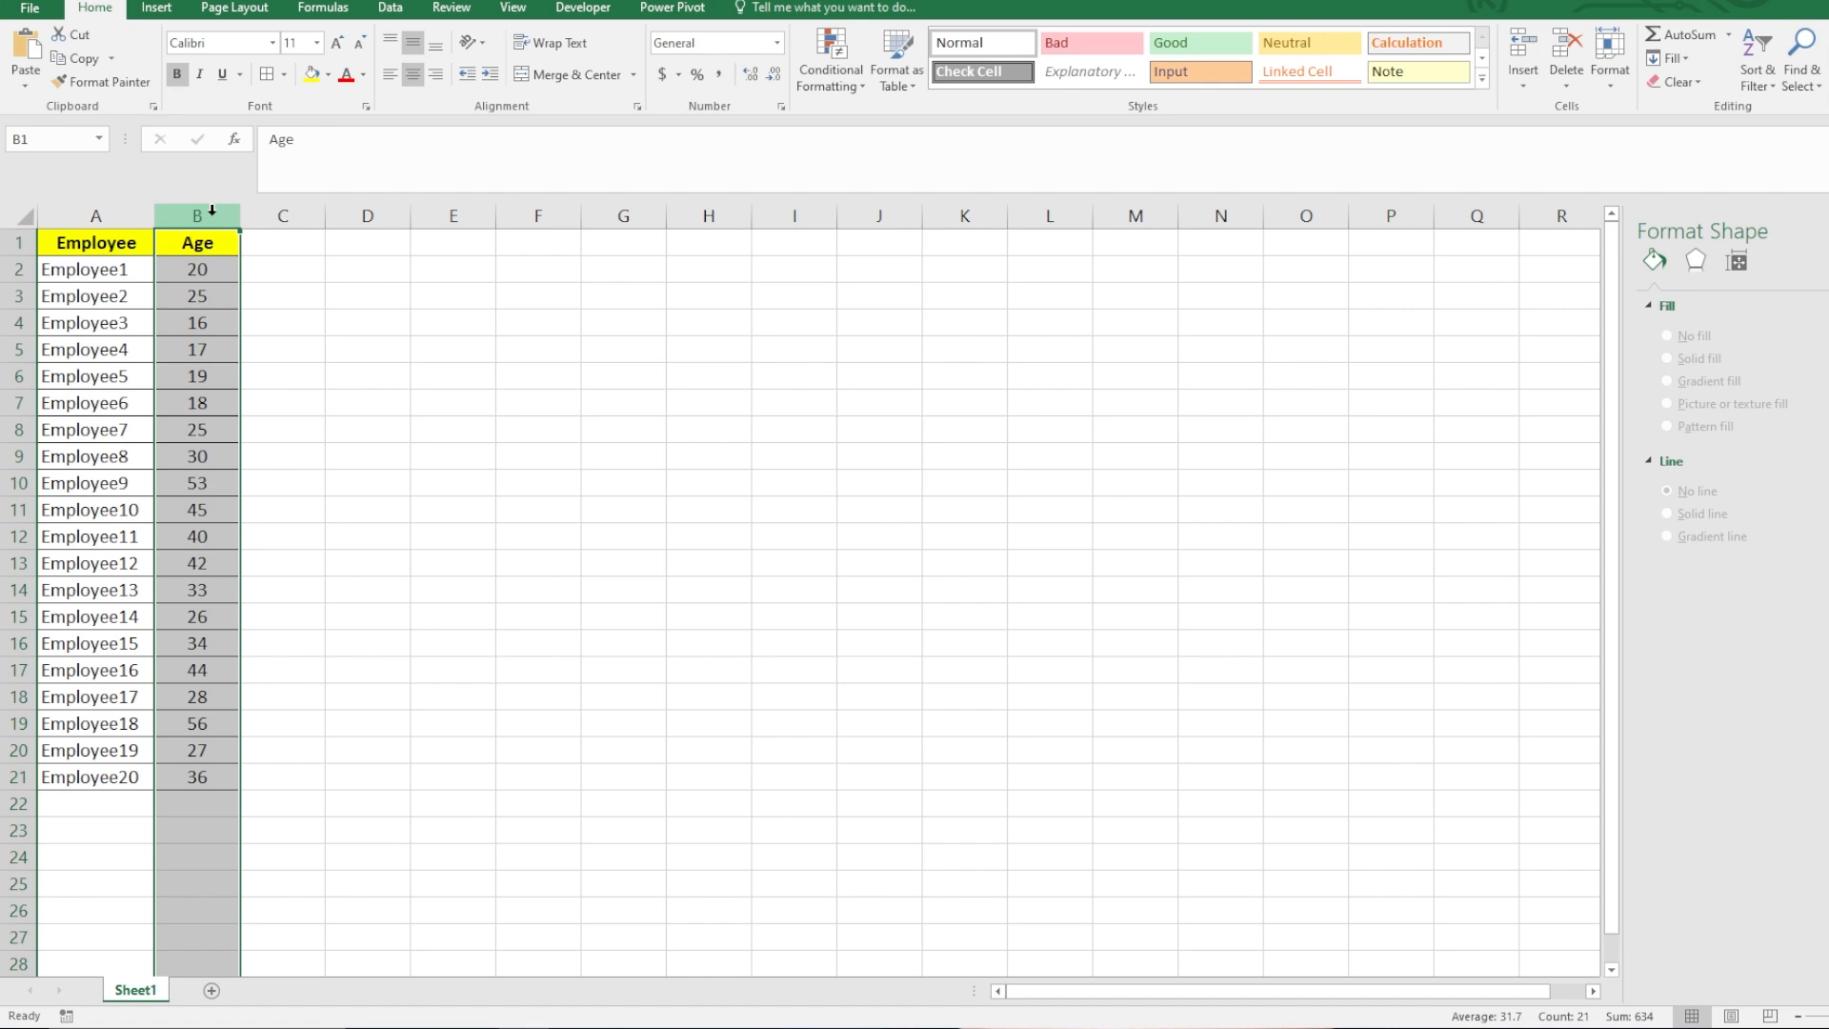
pyautogui.click(158, 11)
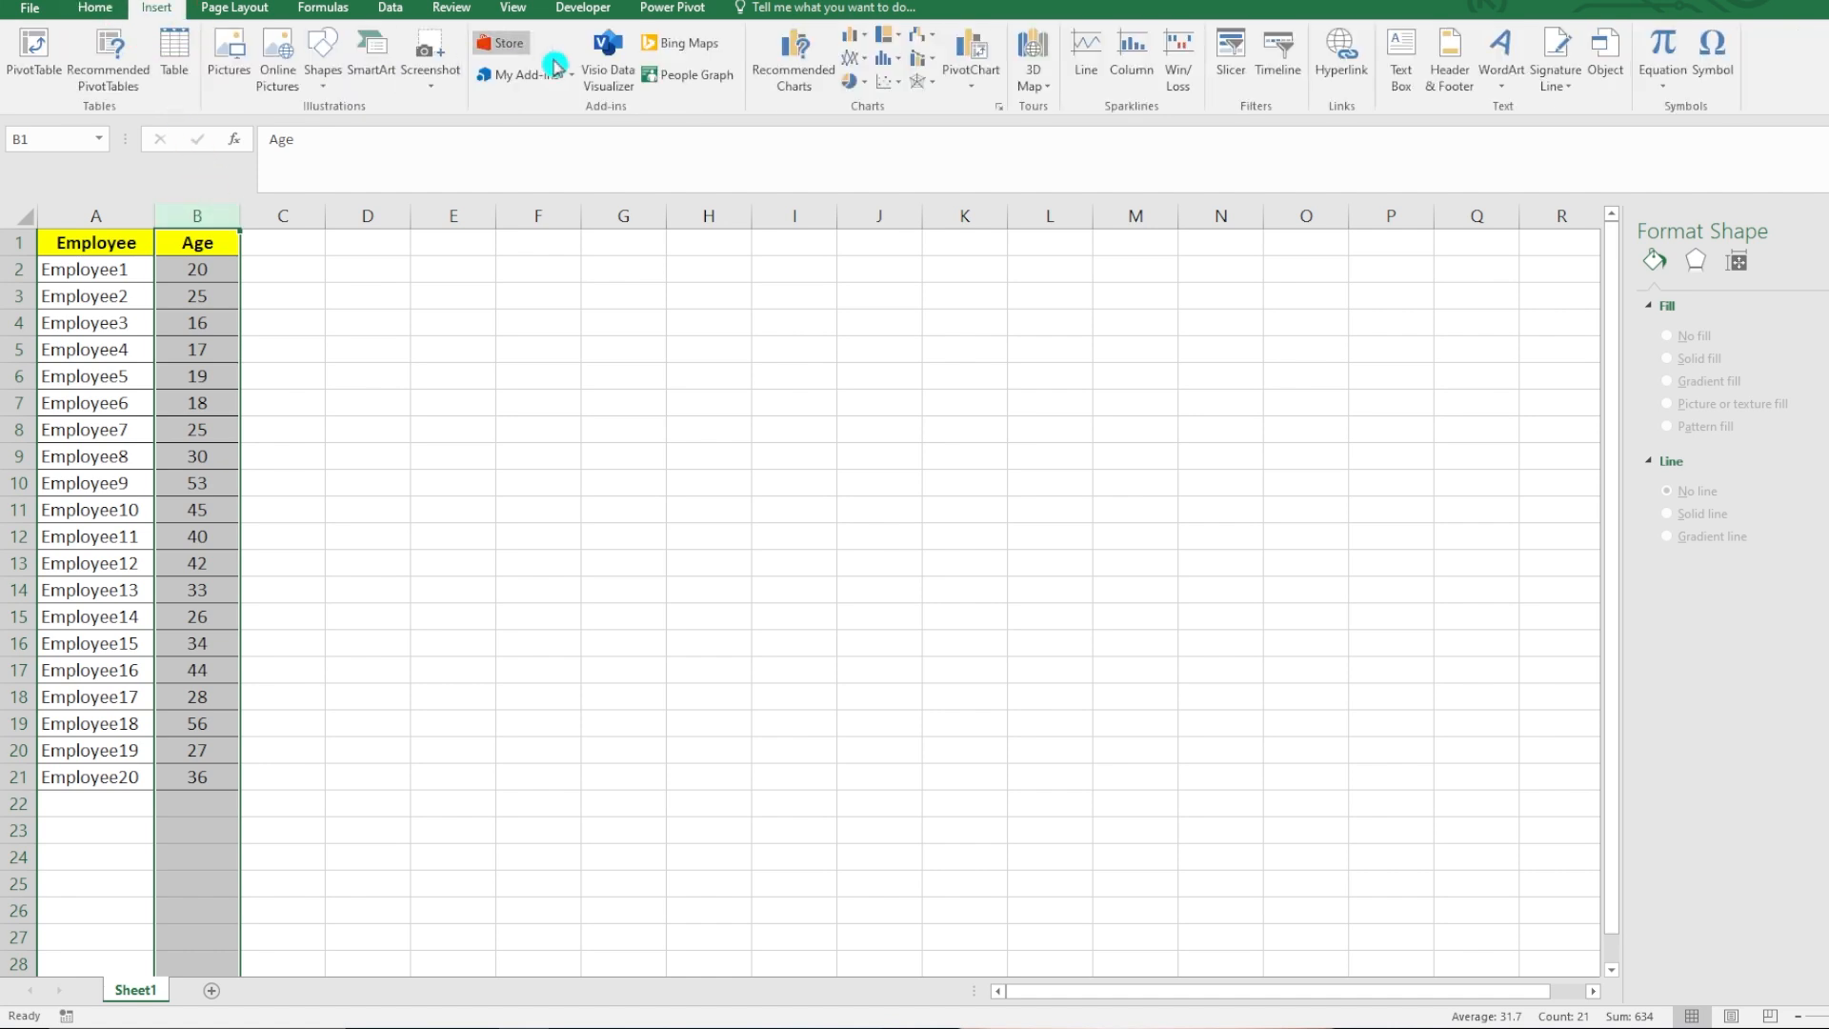
pyautogui.click(904, 68)
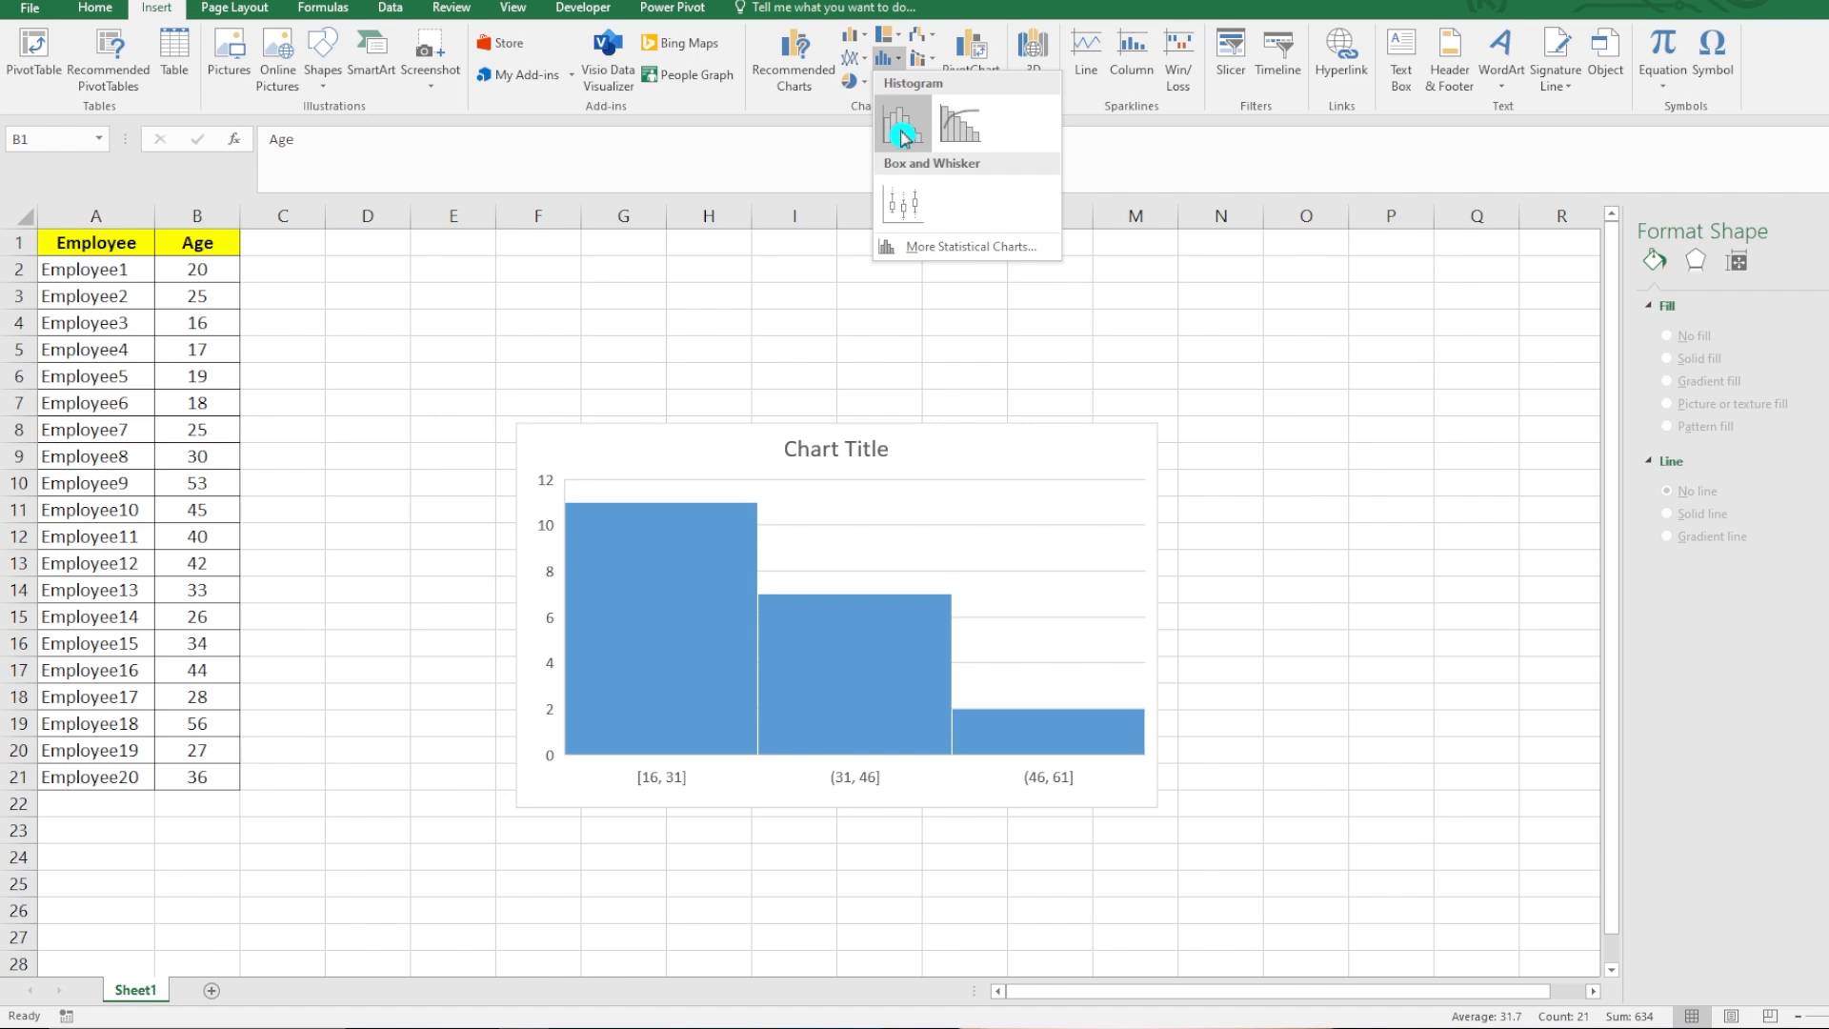
pyautogui.click(903, 136)
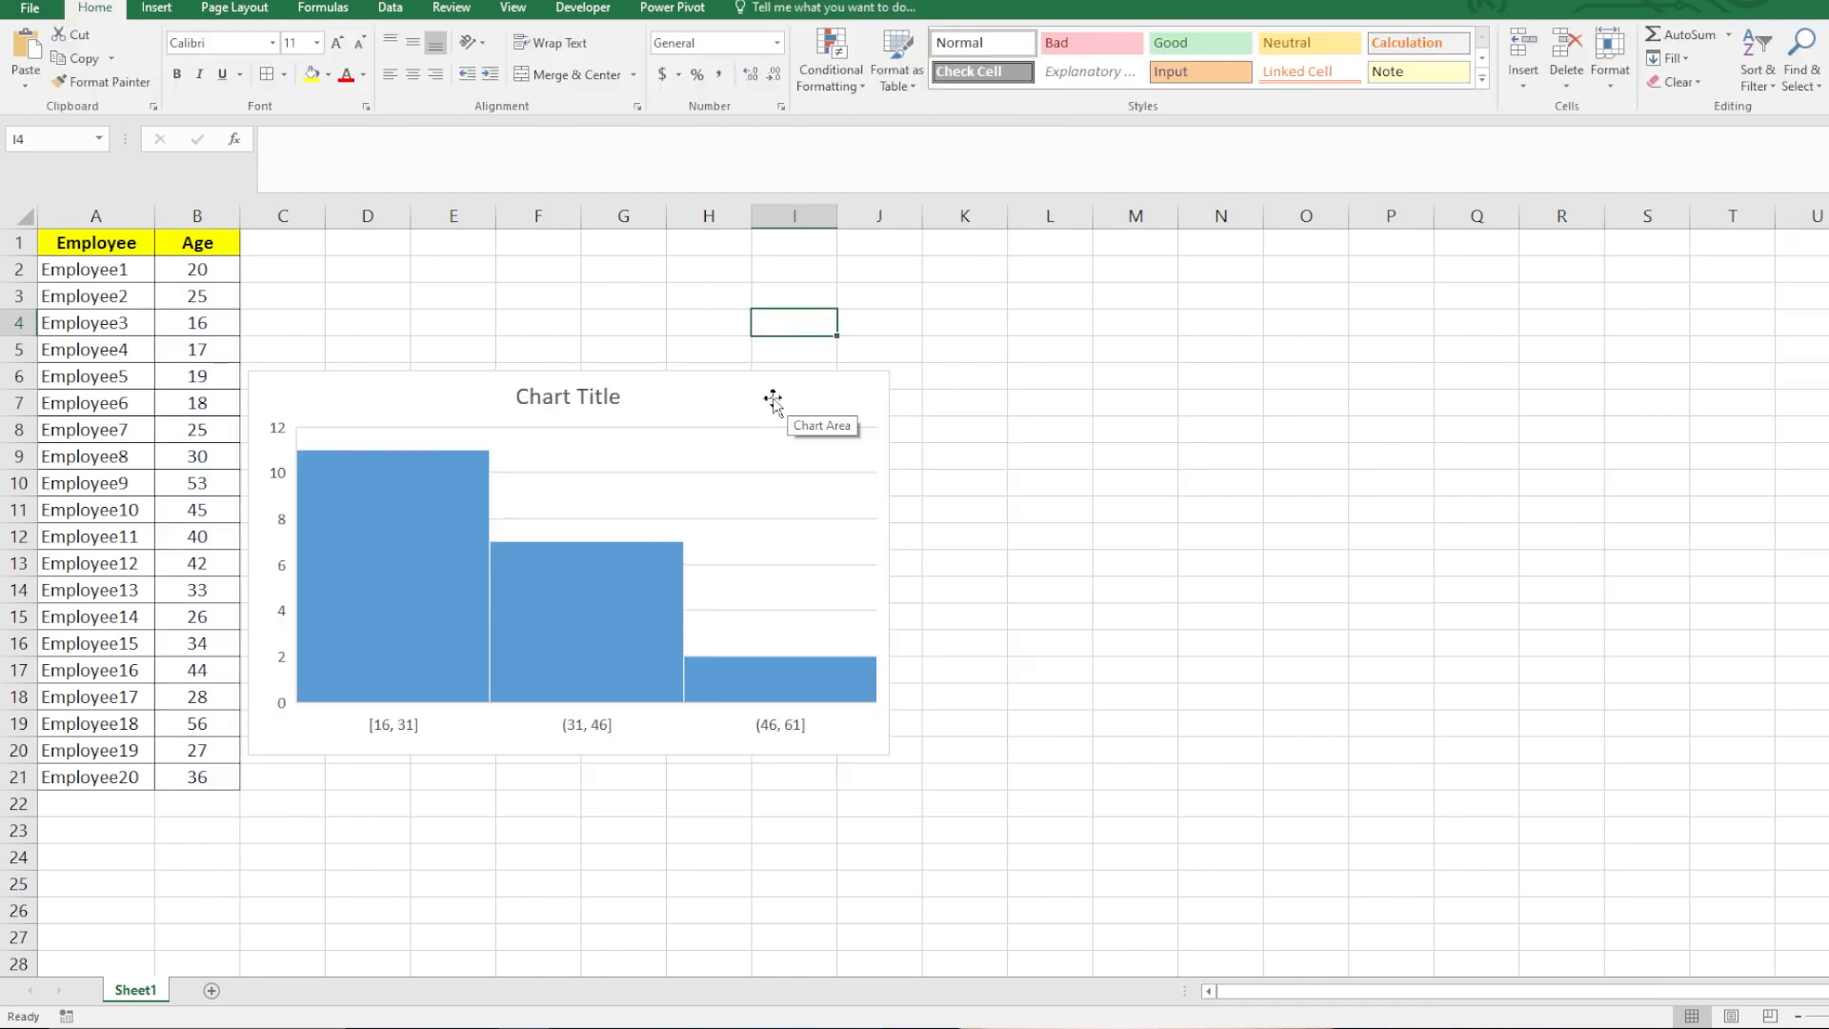
# Step: Reposition the histogram slightly lower beside the employee table and shrink it so it ends around row 20
pyautogui.click(713, 396)
pyautogui.moveTo(707, 393); pyautogui.dragTo(721, 432)
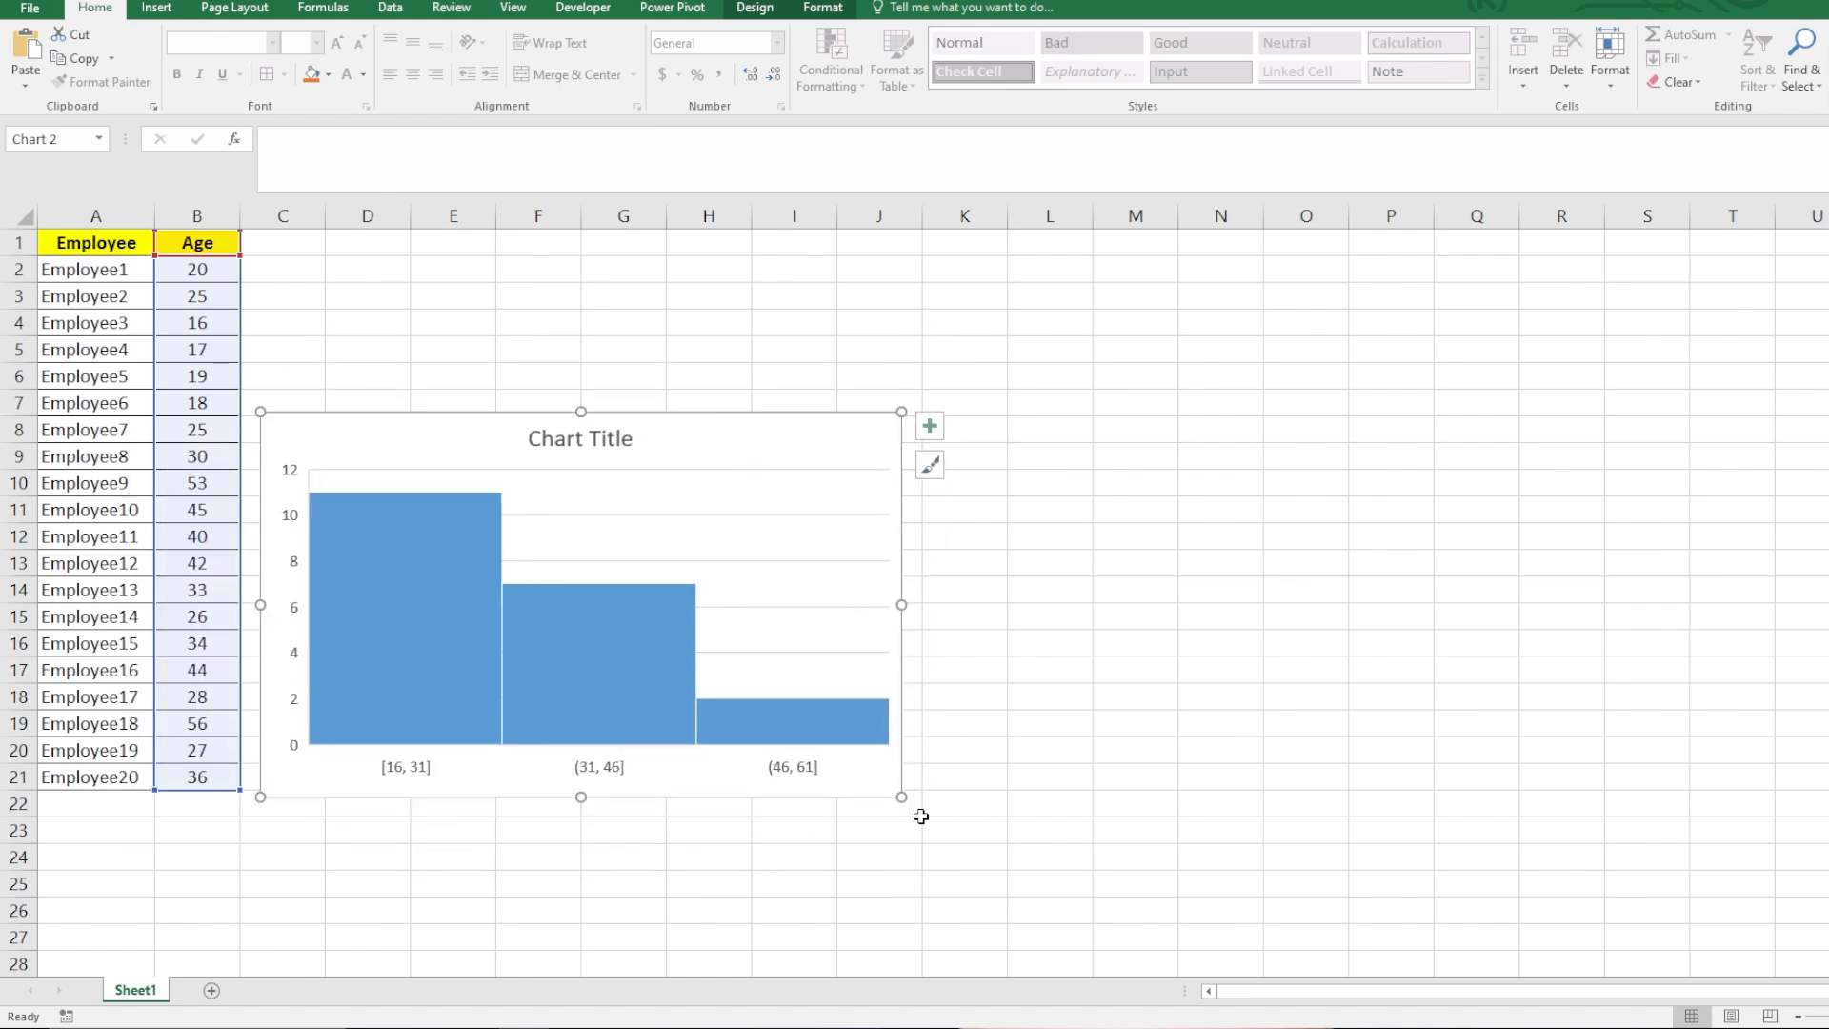
pyautogui.moveTo(898, 804); pyautogui.dragTo(807, 740)
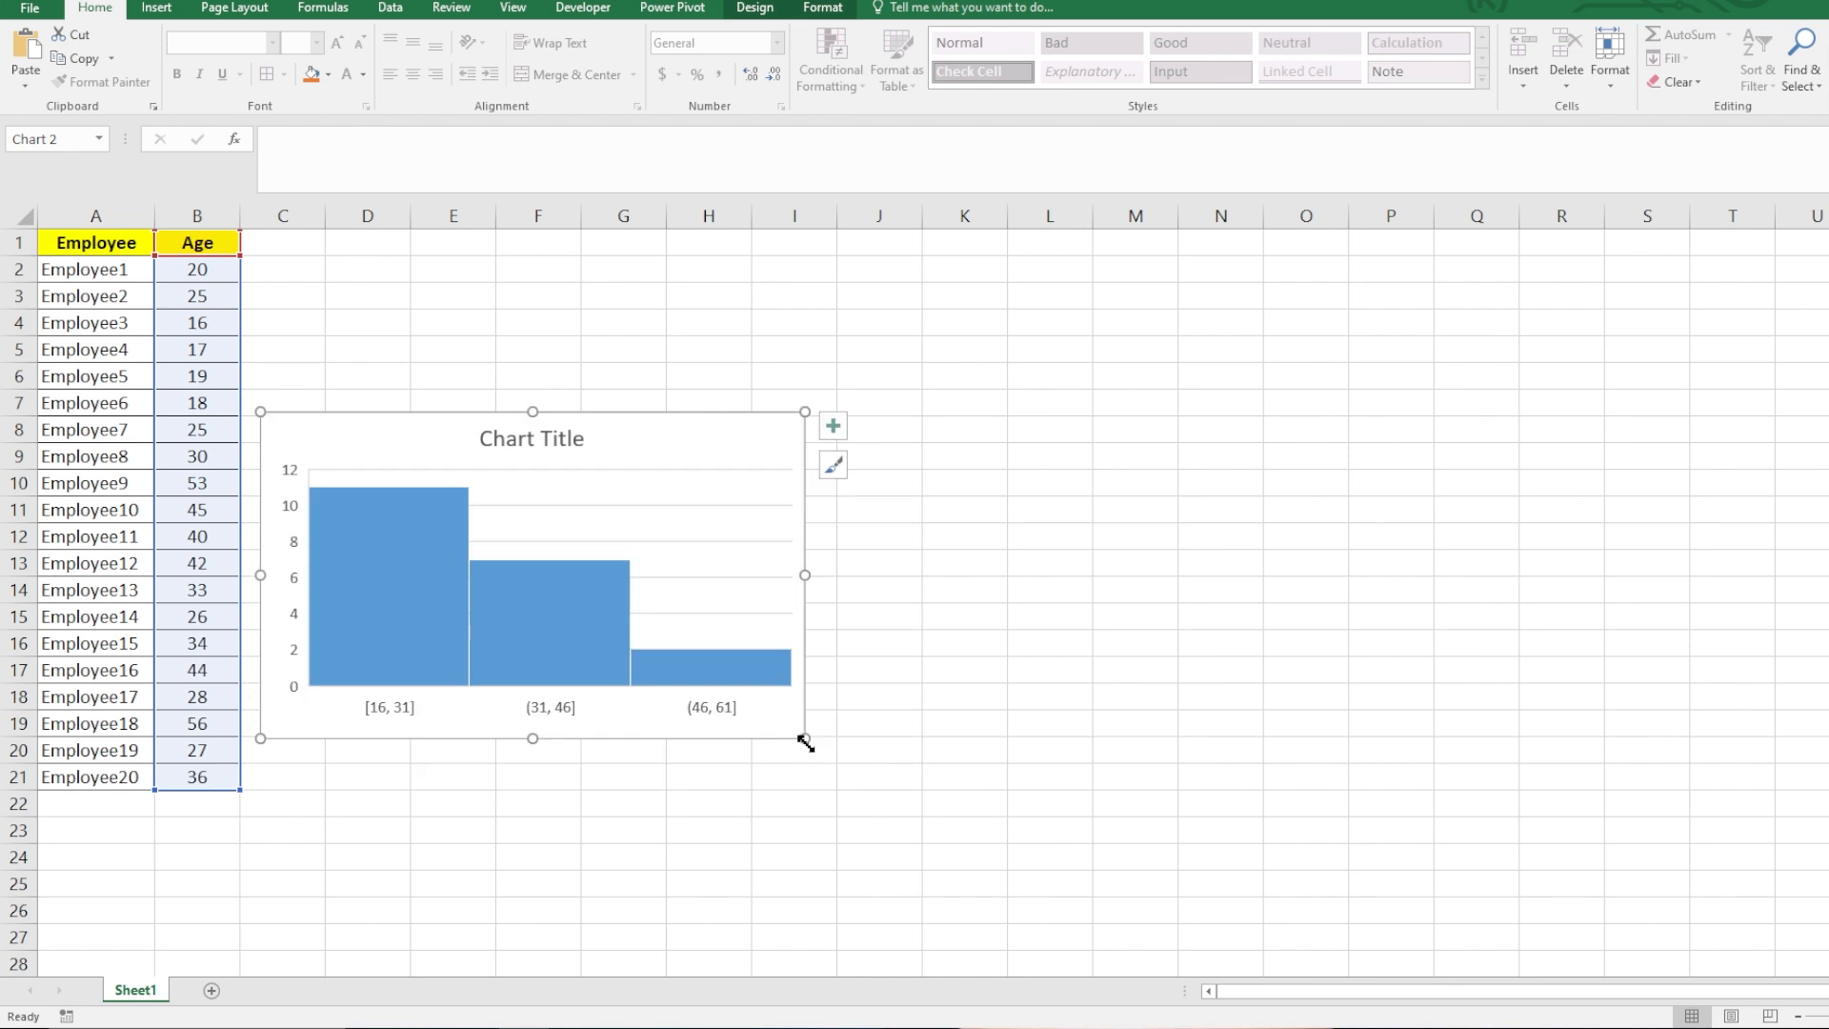
# Step: Replace the histogram's placeholder title with "Distributio by Age"
pyautogui.doubleClick(576, 453)
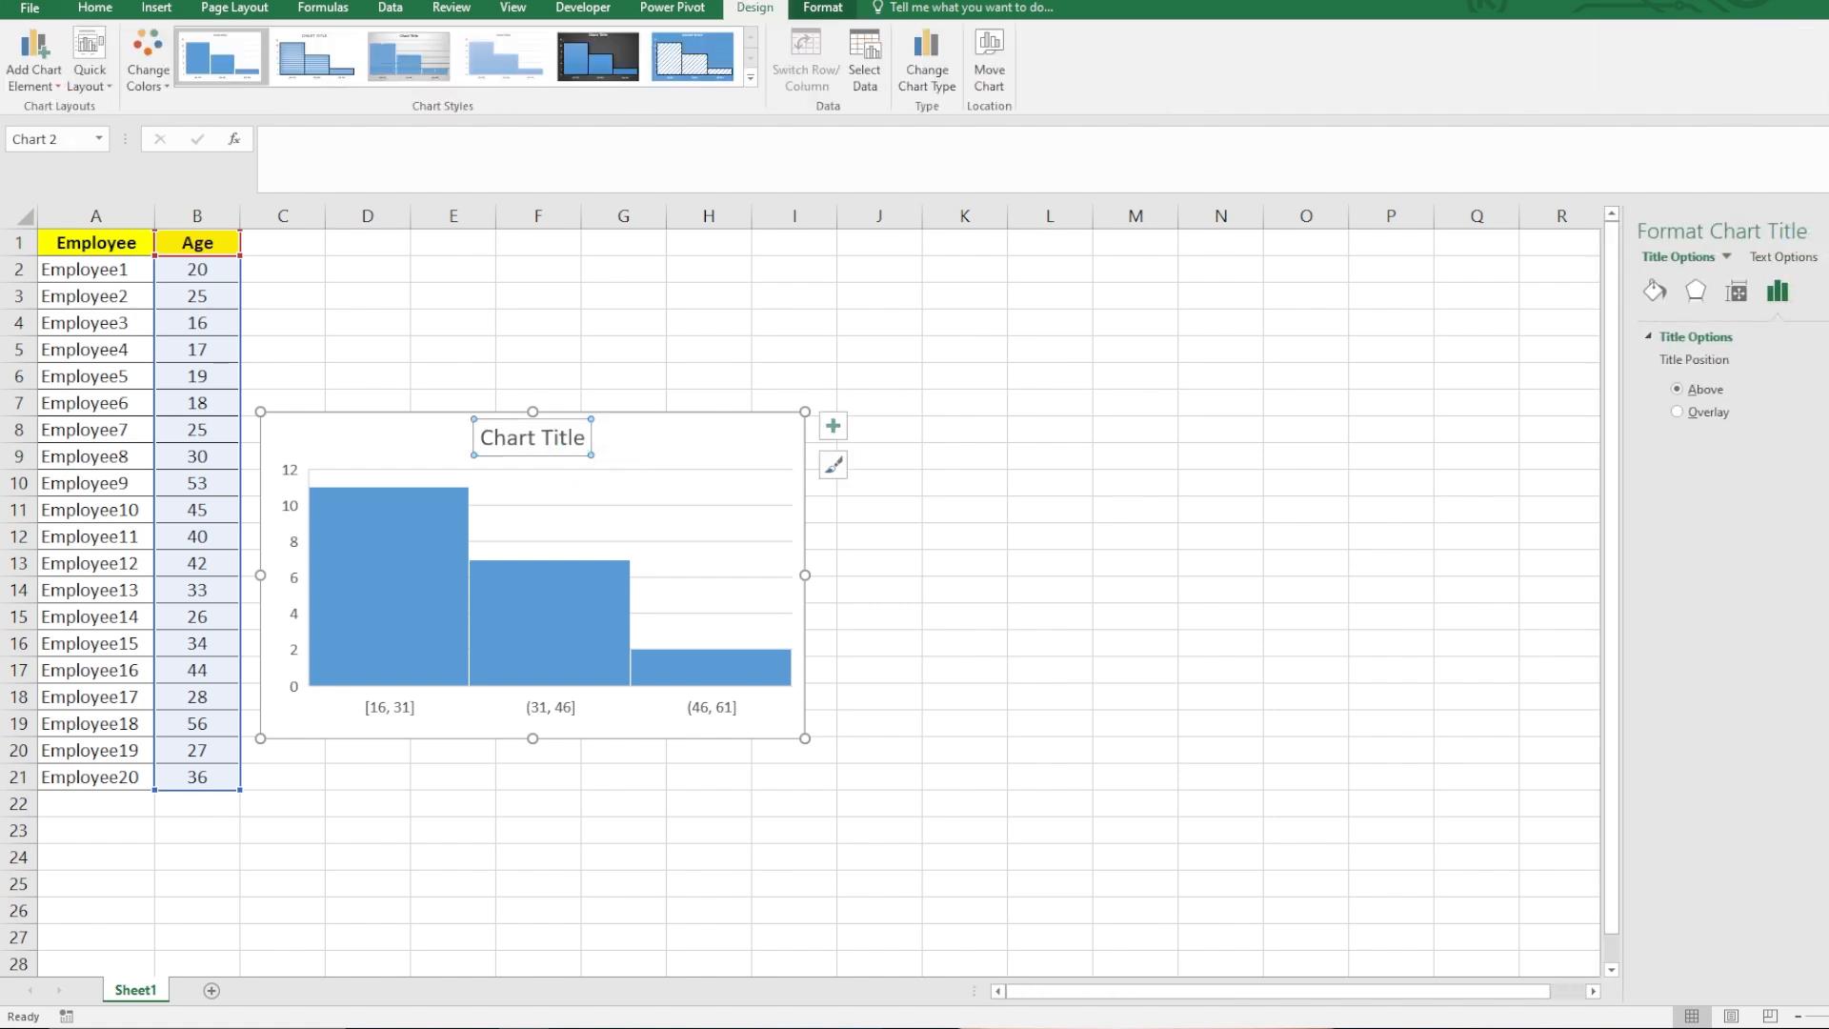
pyautogui.tripleClick(572, 438)
pyautogui.write('Dist')
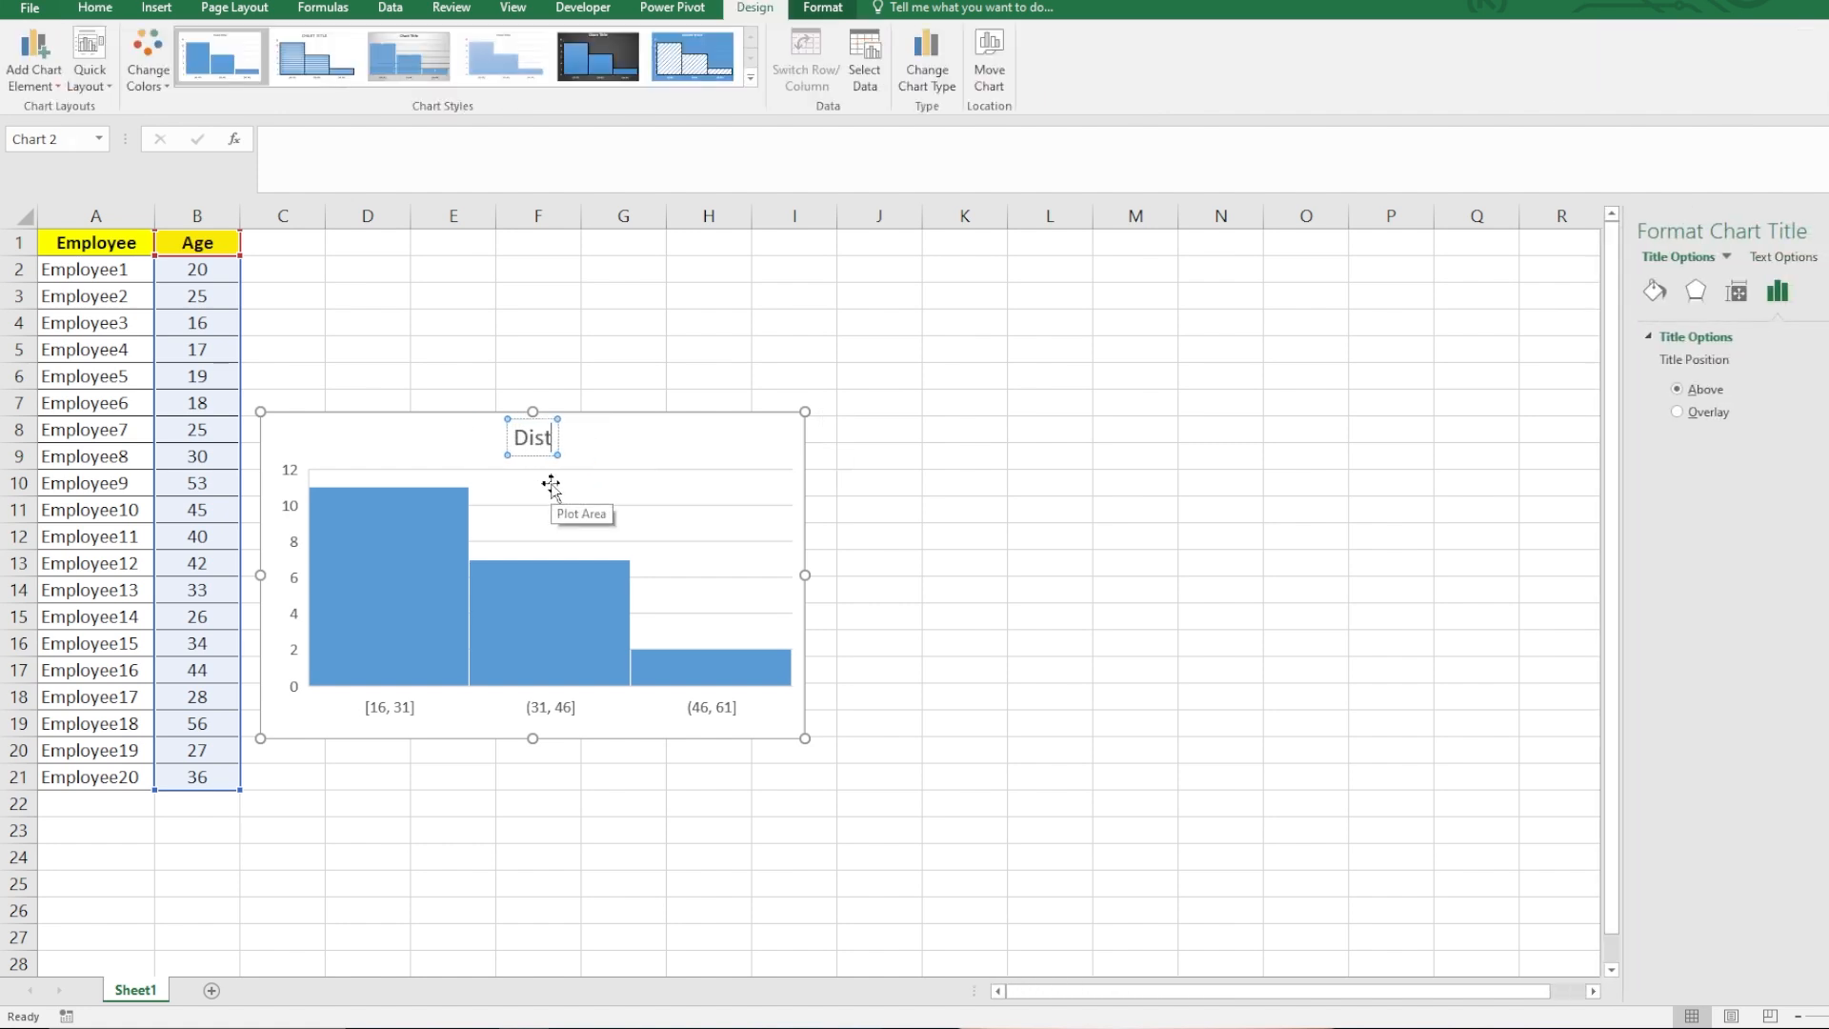
pyautogui.write('ributio by')
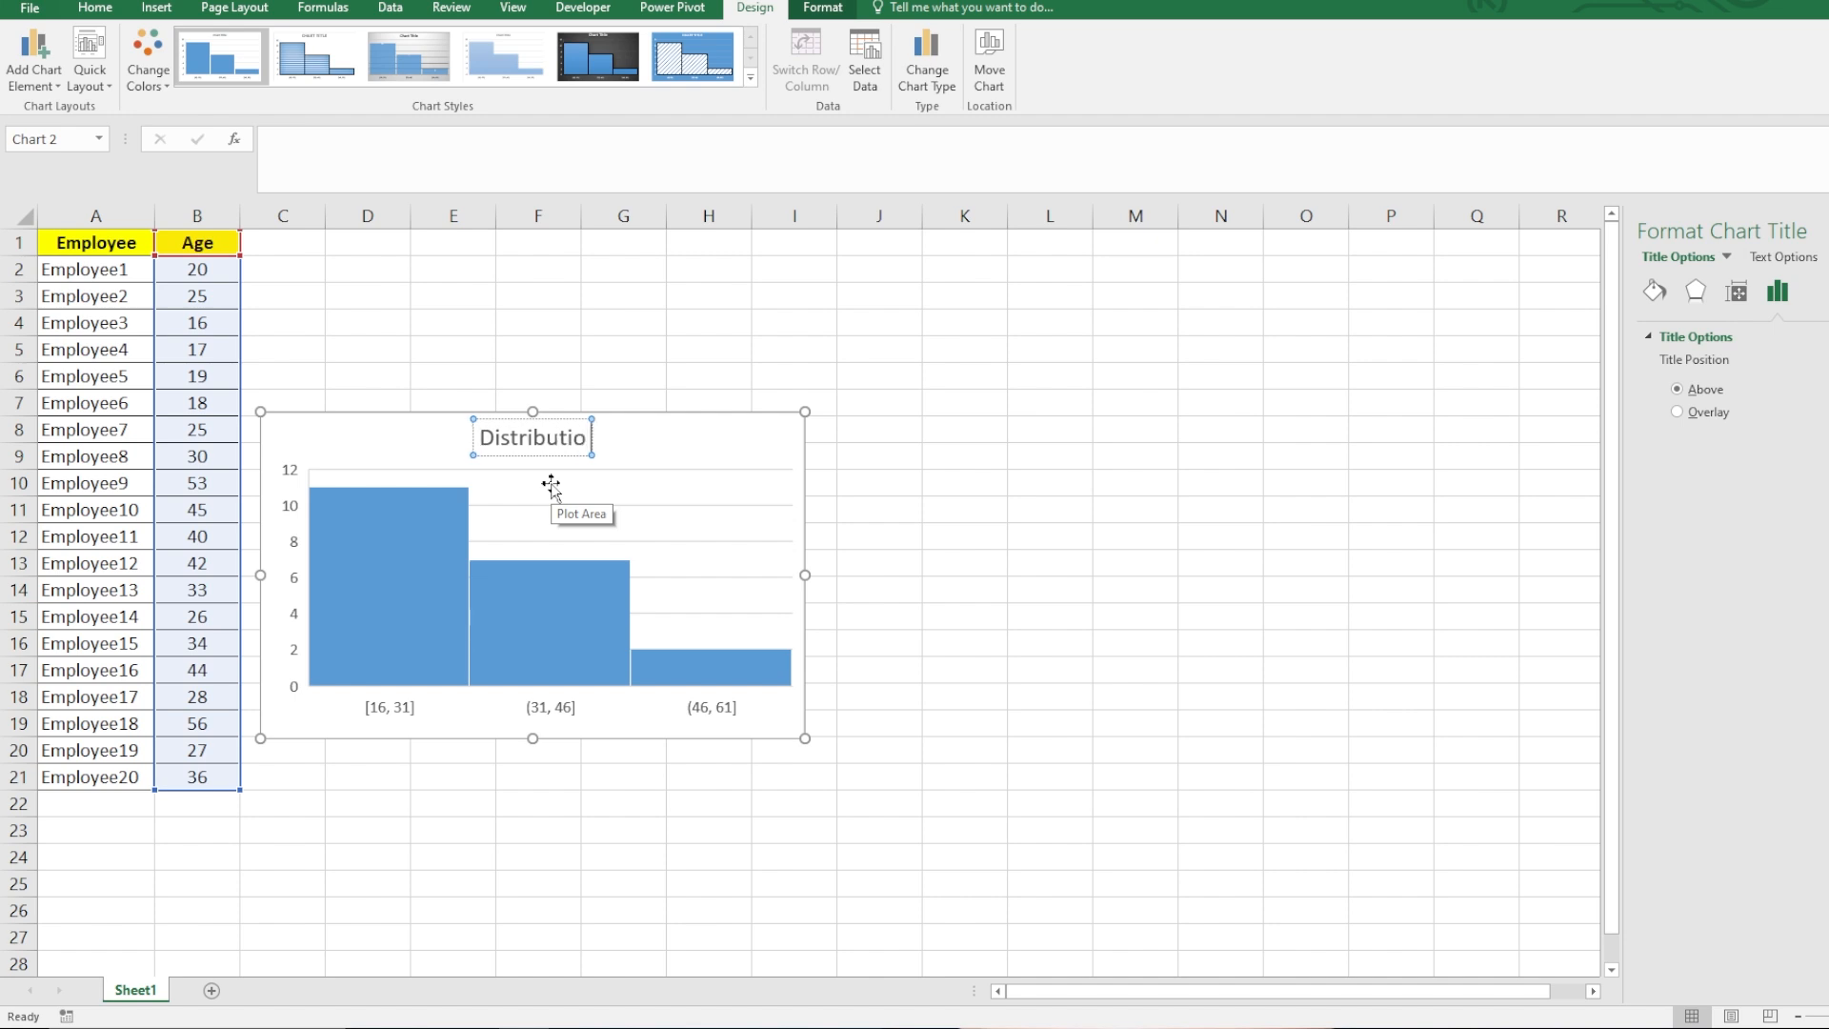
pyautogui.write(' Age')
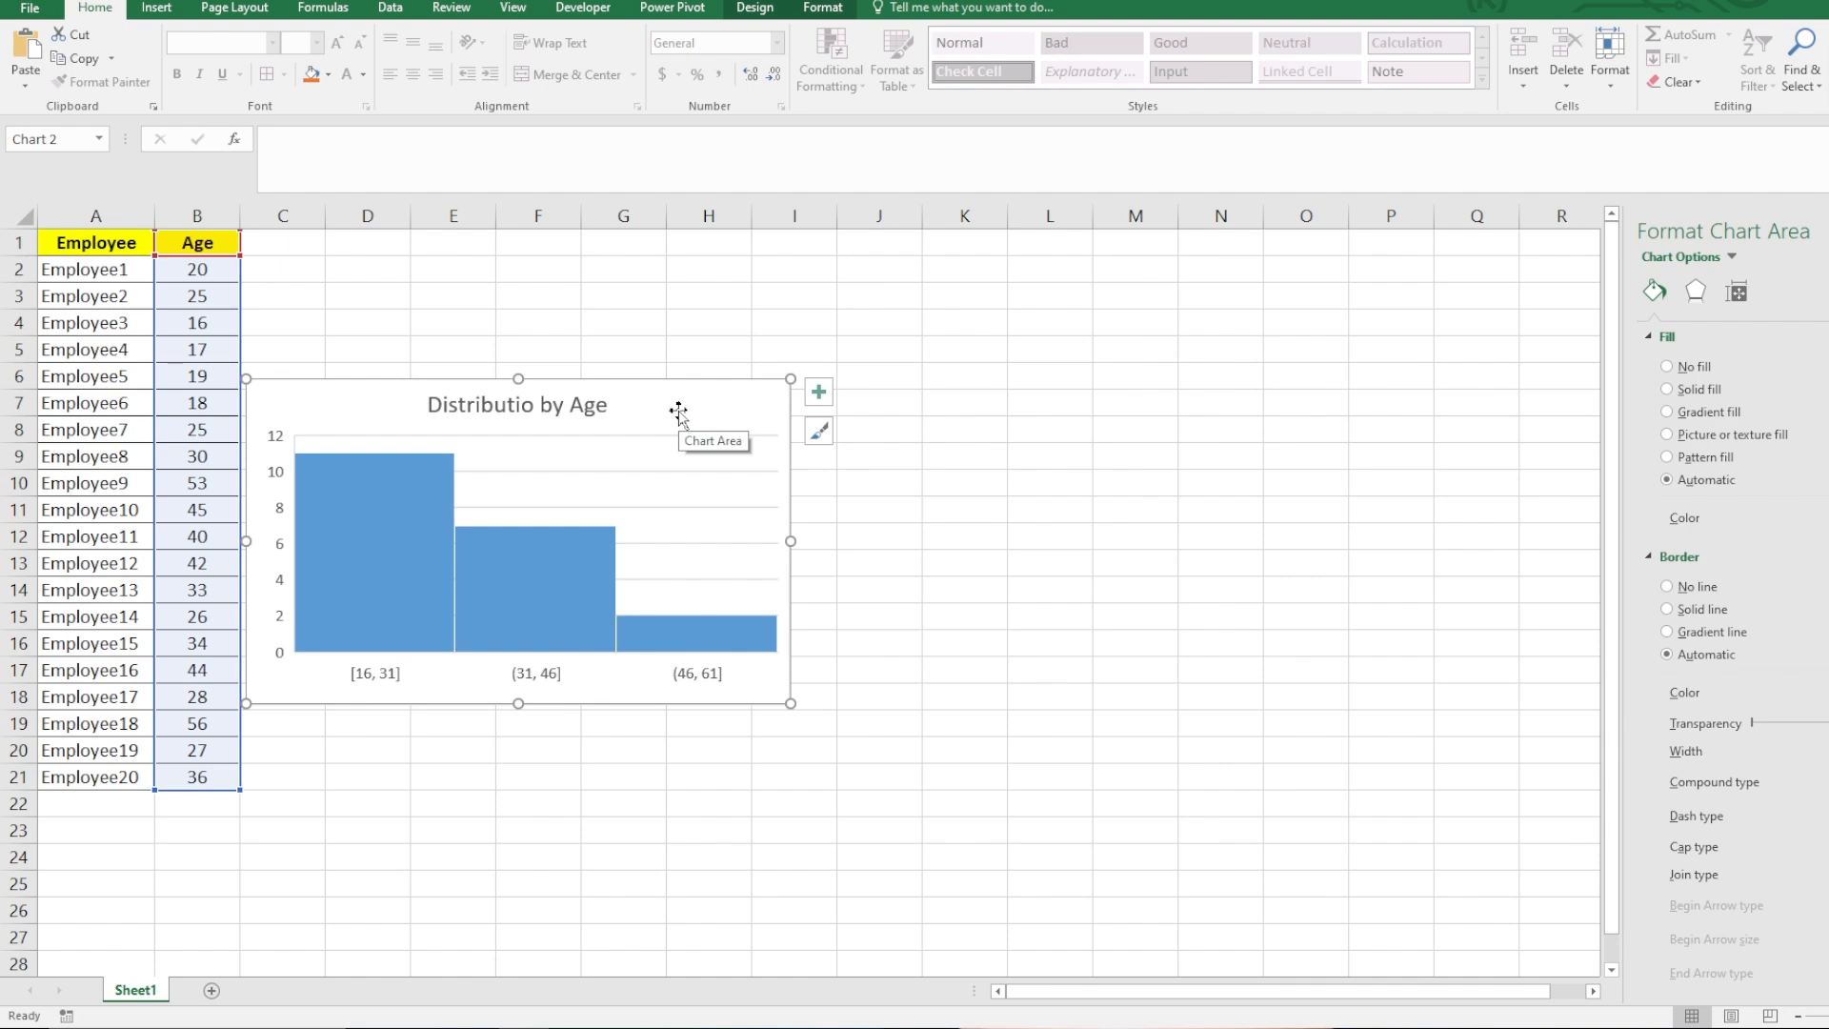
# Step: Examine the histogram's bars and the age ranges along its horizontal axis
pyautogui.click(391, 656)
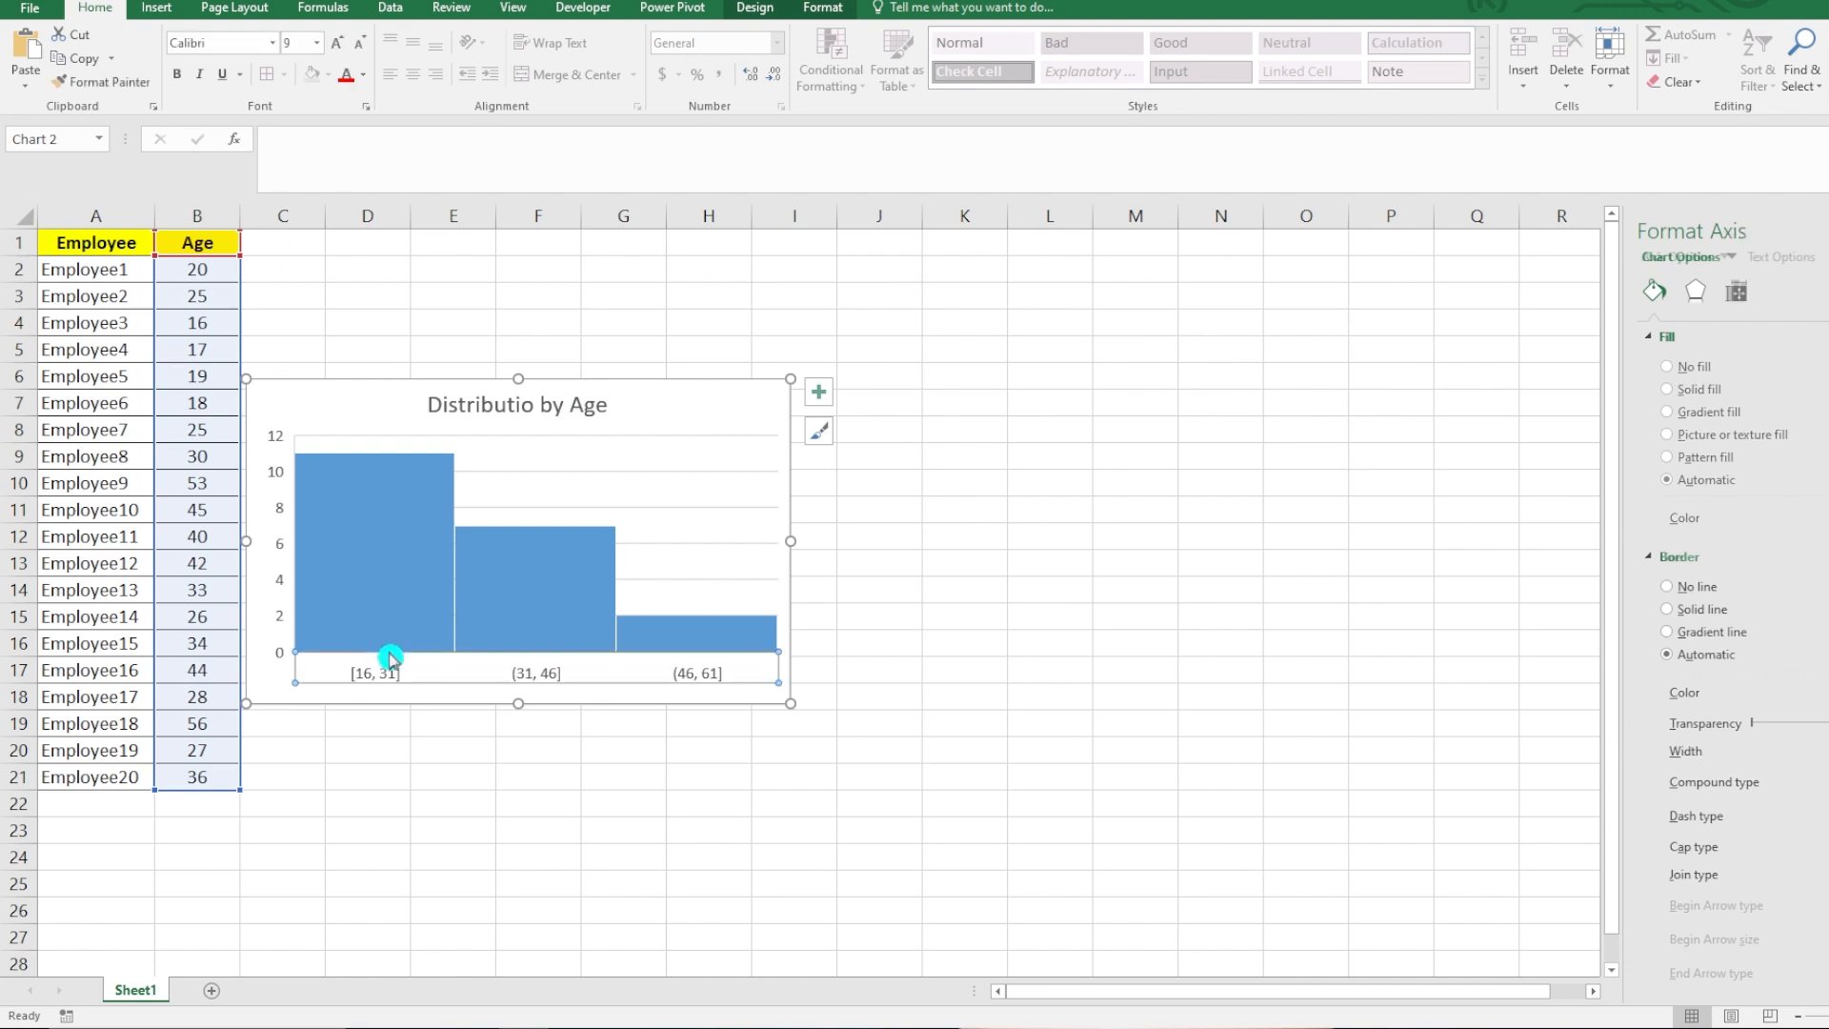
pyautogui.click(389, 640)
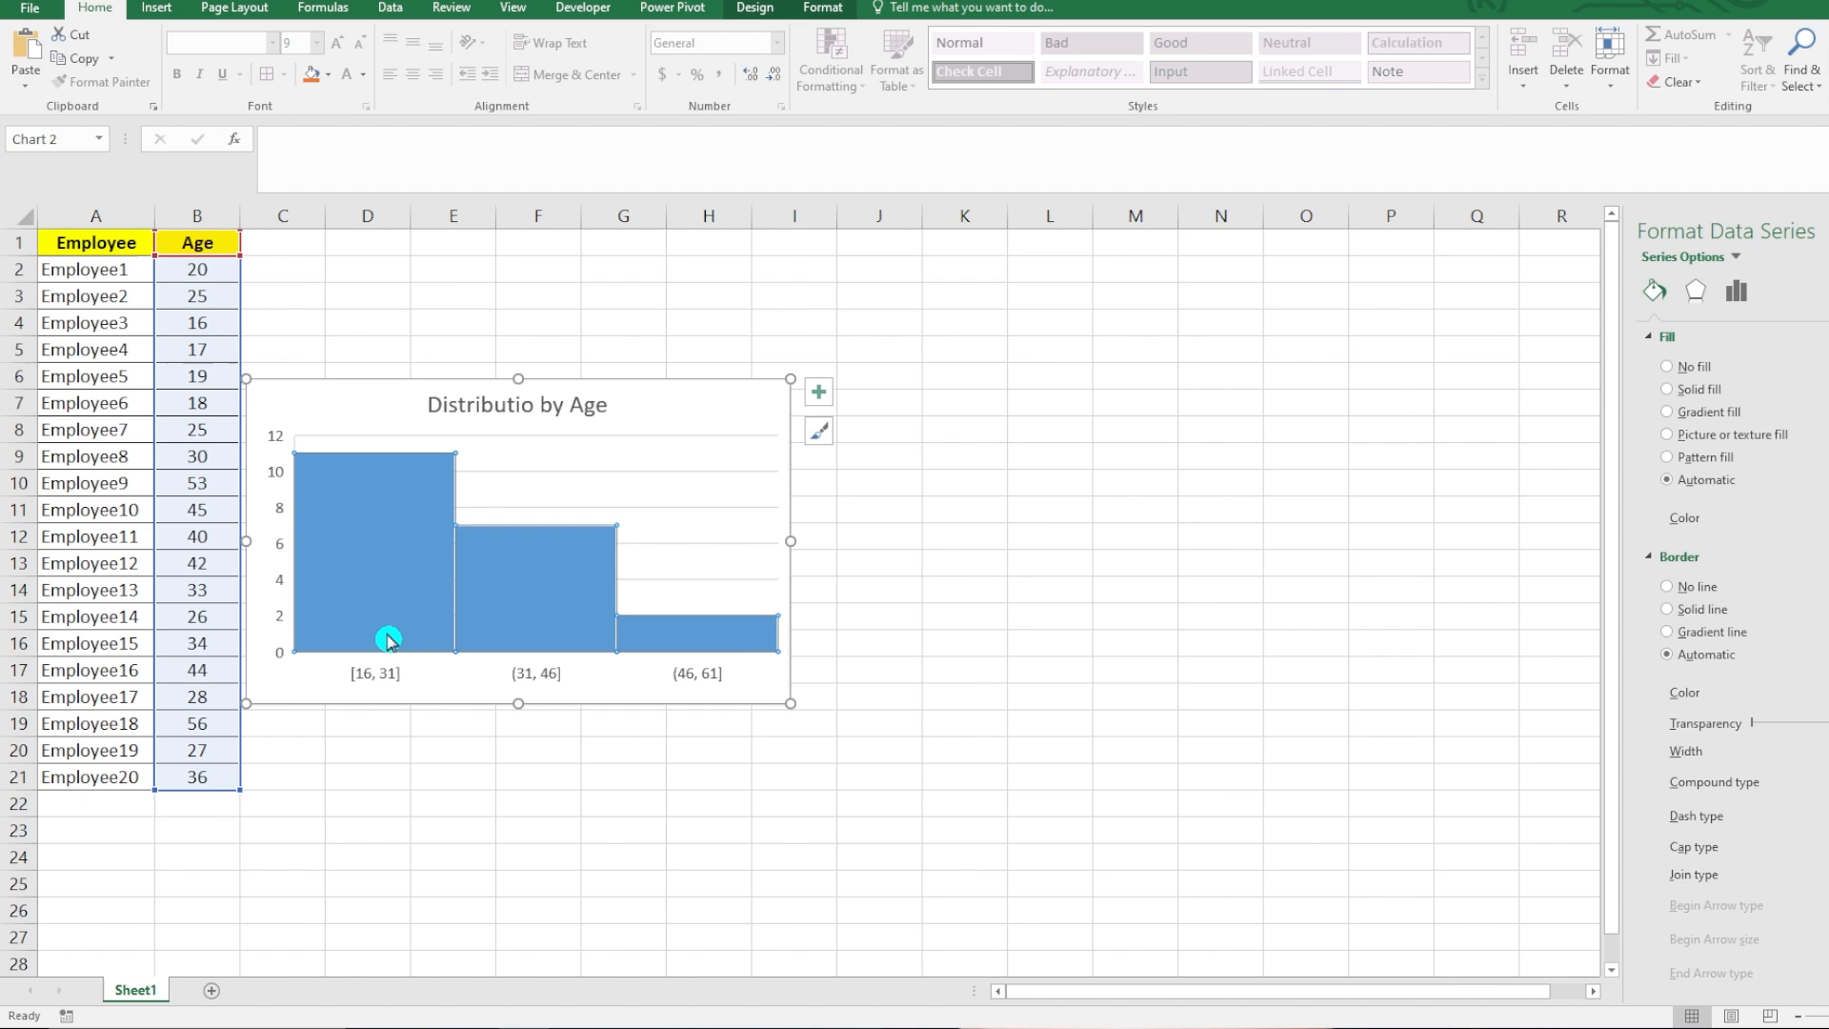
pyautogui.click(555, 634)
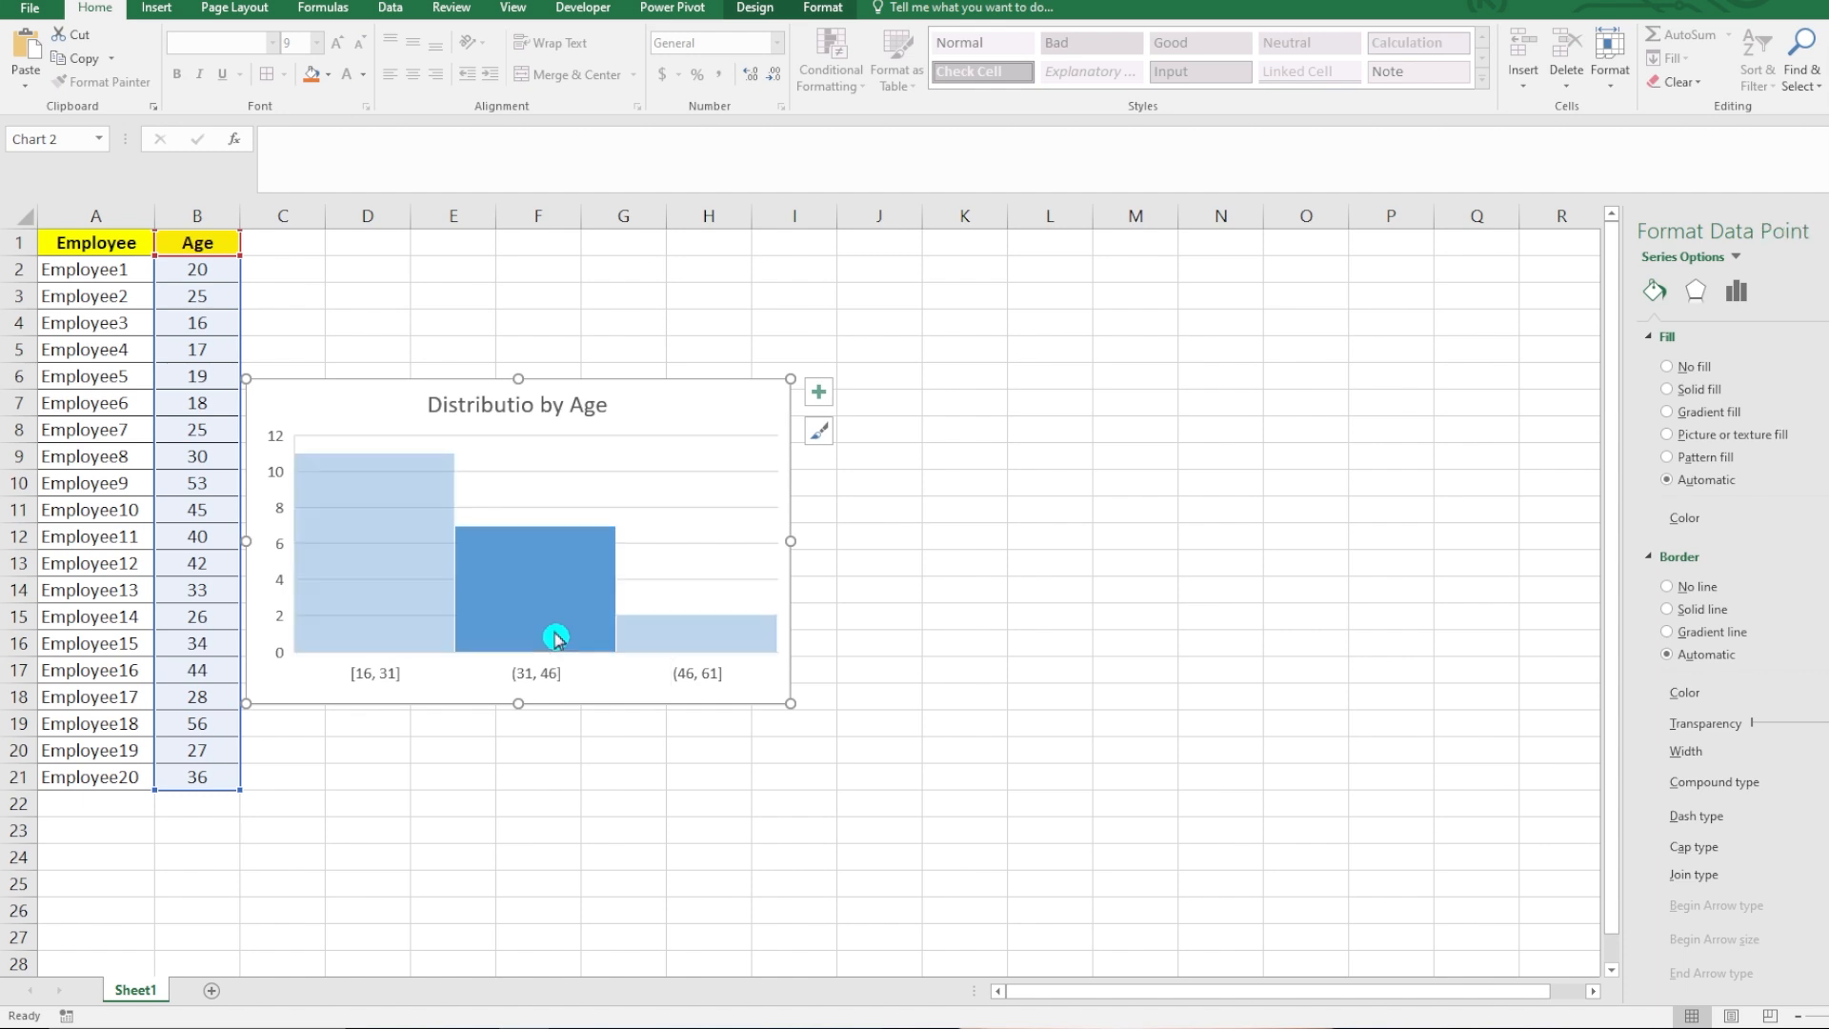
pyautogui.click(708, 646)
pyautogui.click(382, 686)
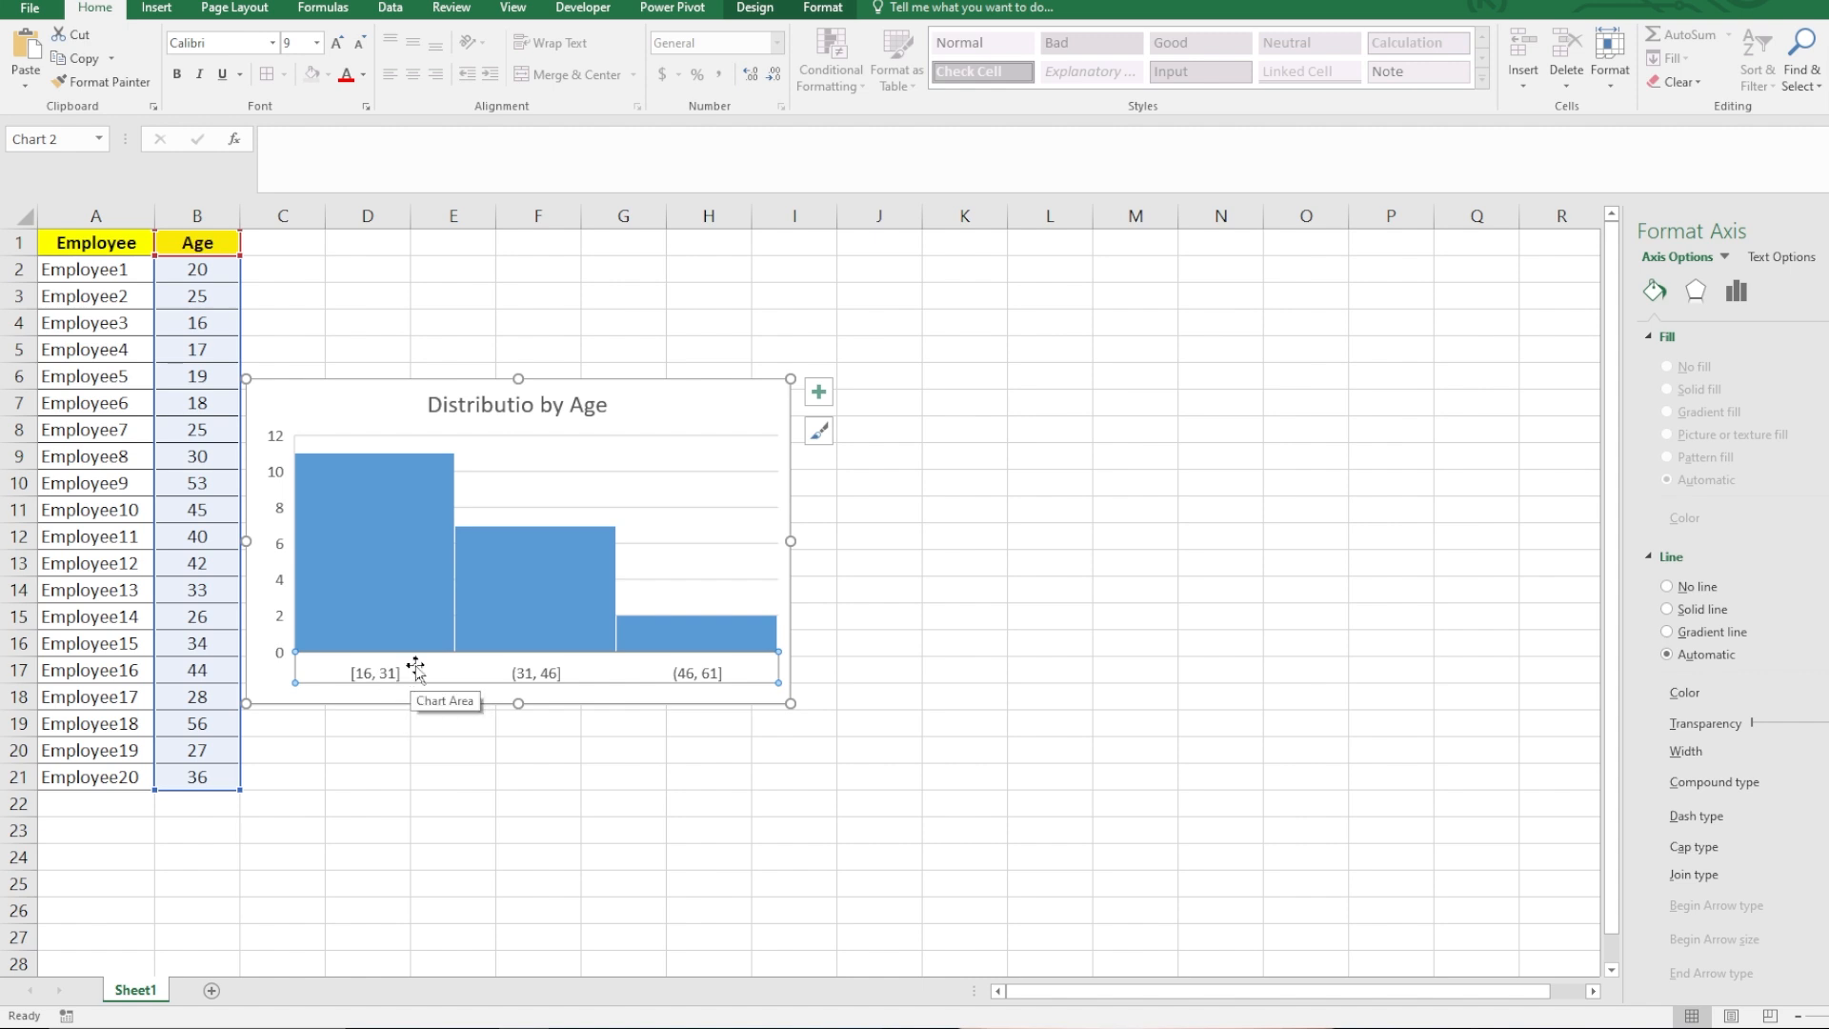
pyautogui.click(590, 677)
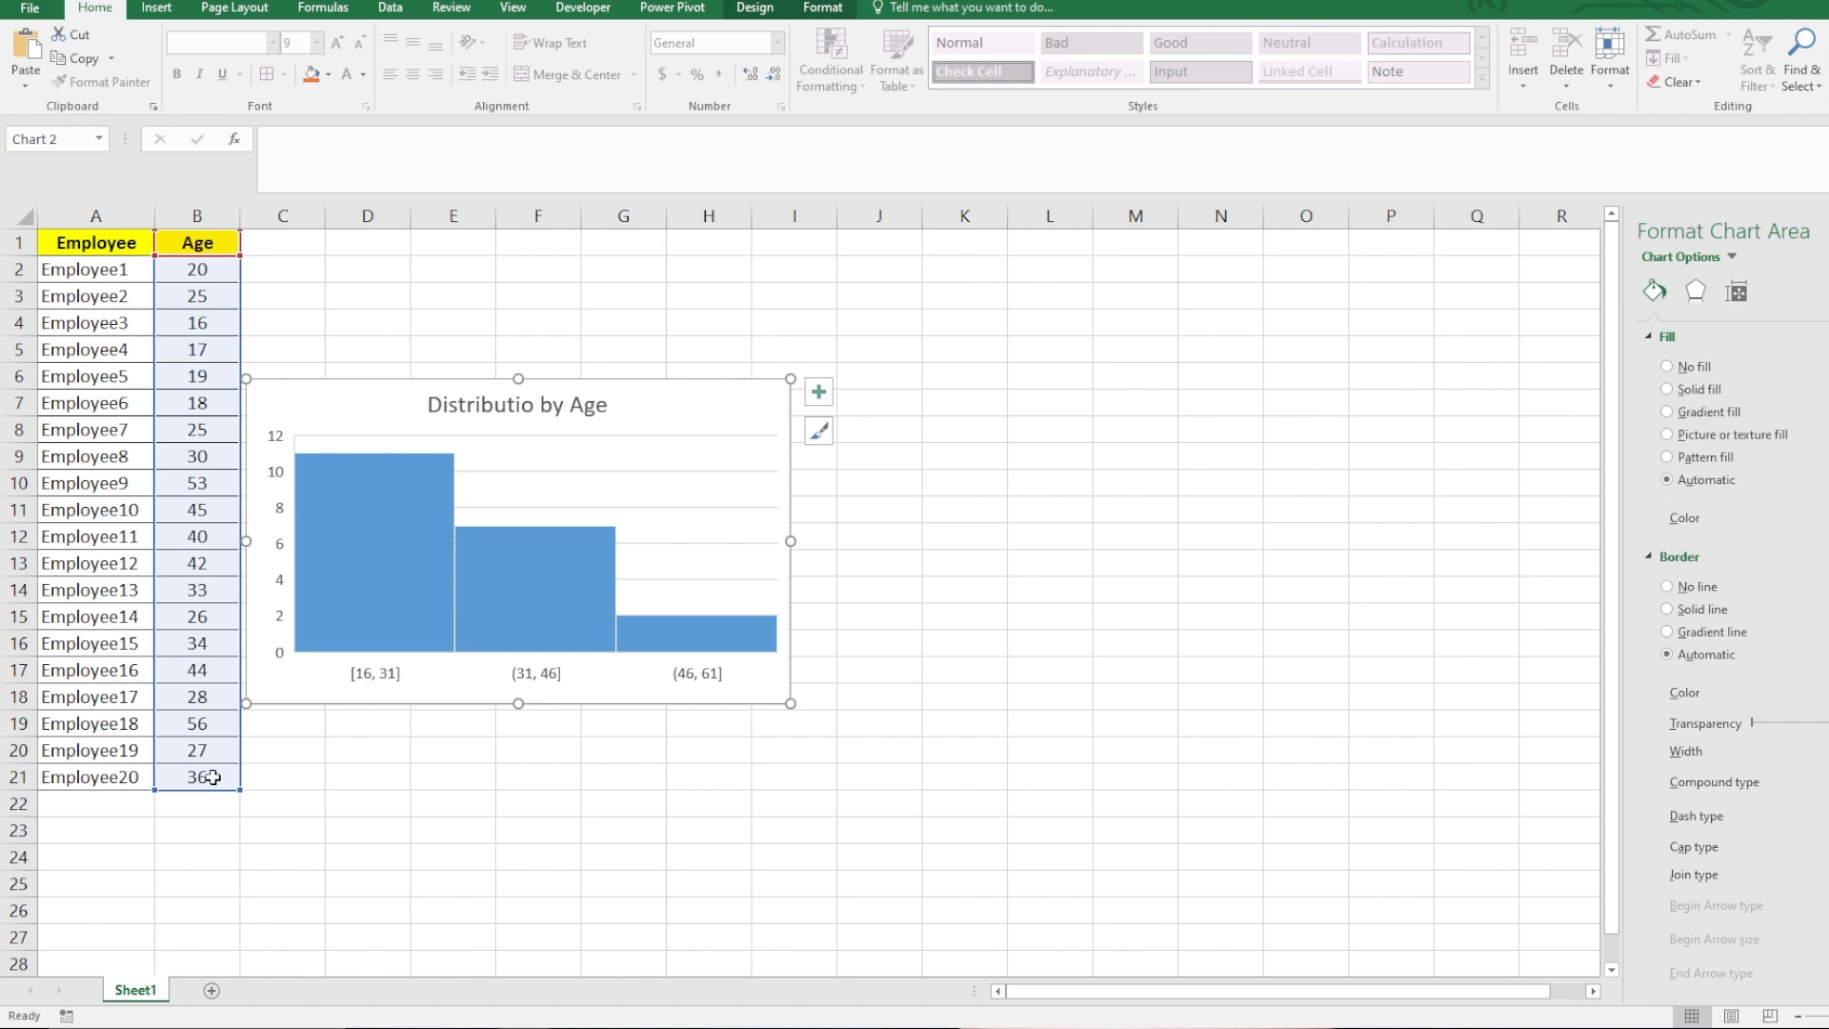
pyautogui.press('alt')
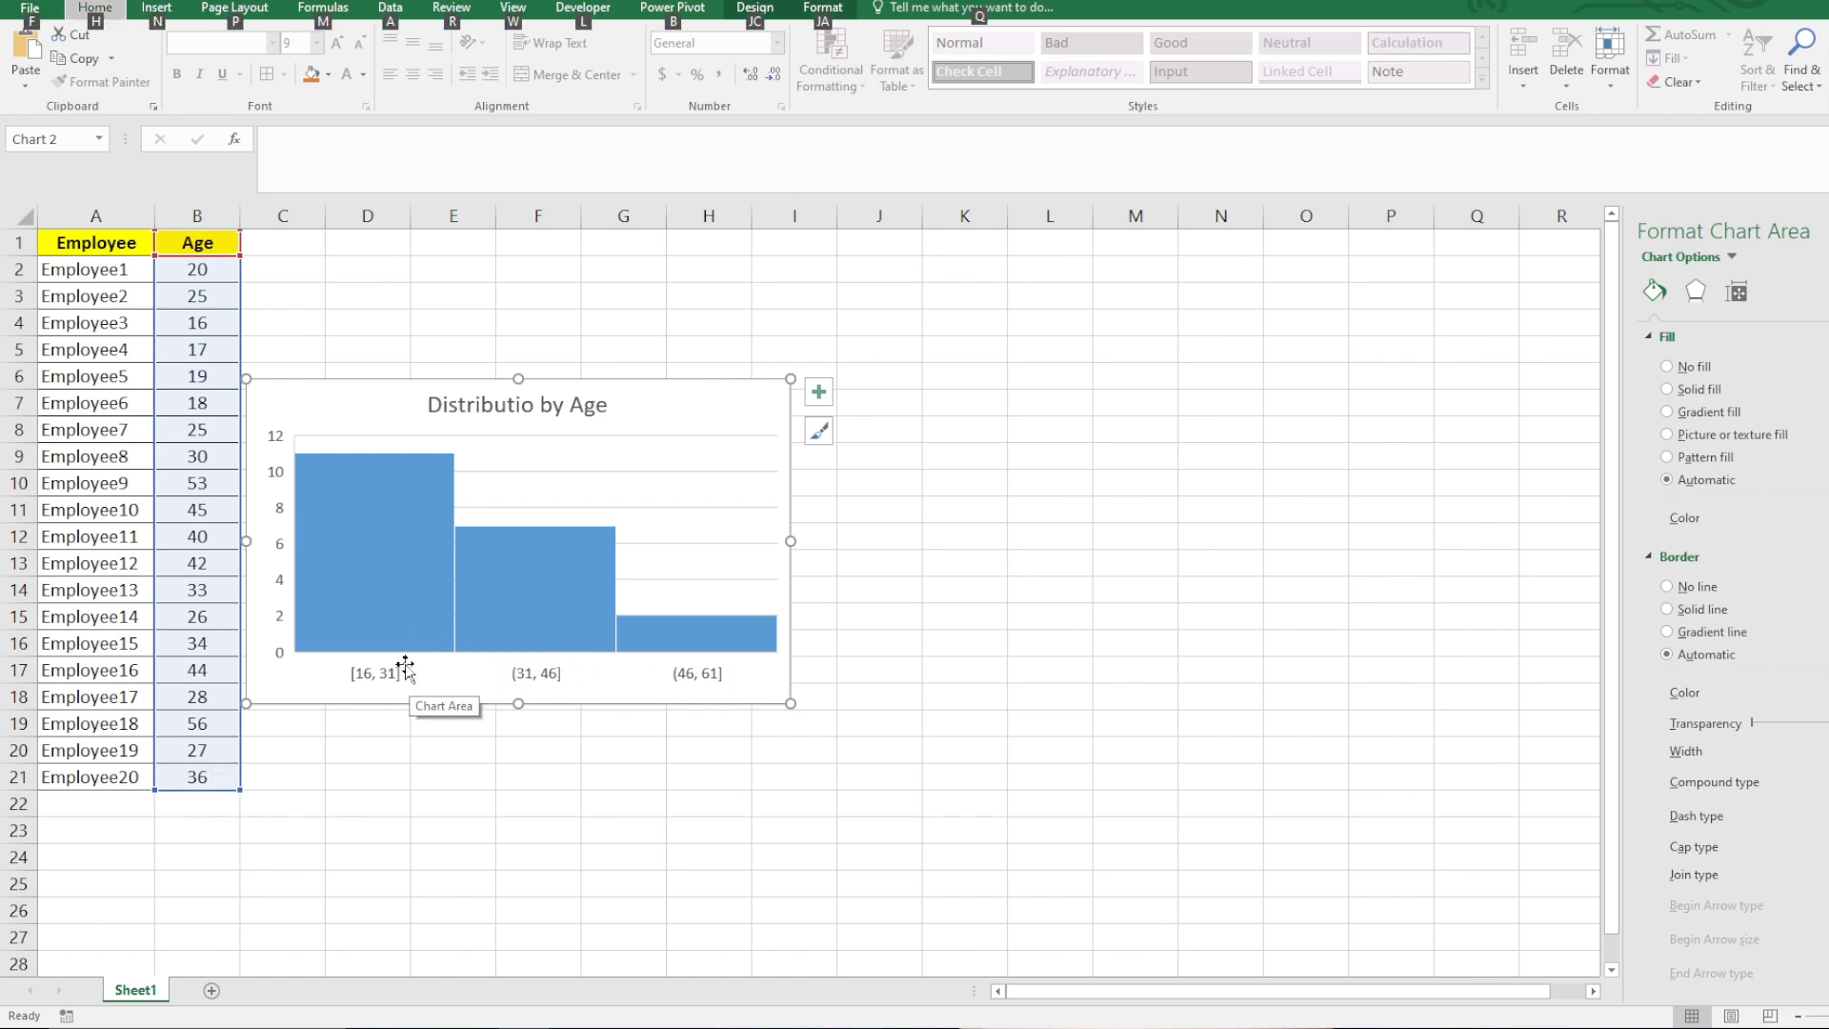
# Step: Add data labels to the histogram so each bar carries its employee count
pyautogui.click(821, 406)
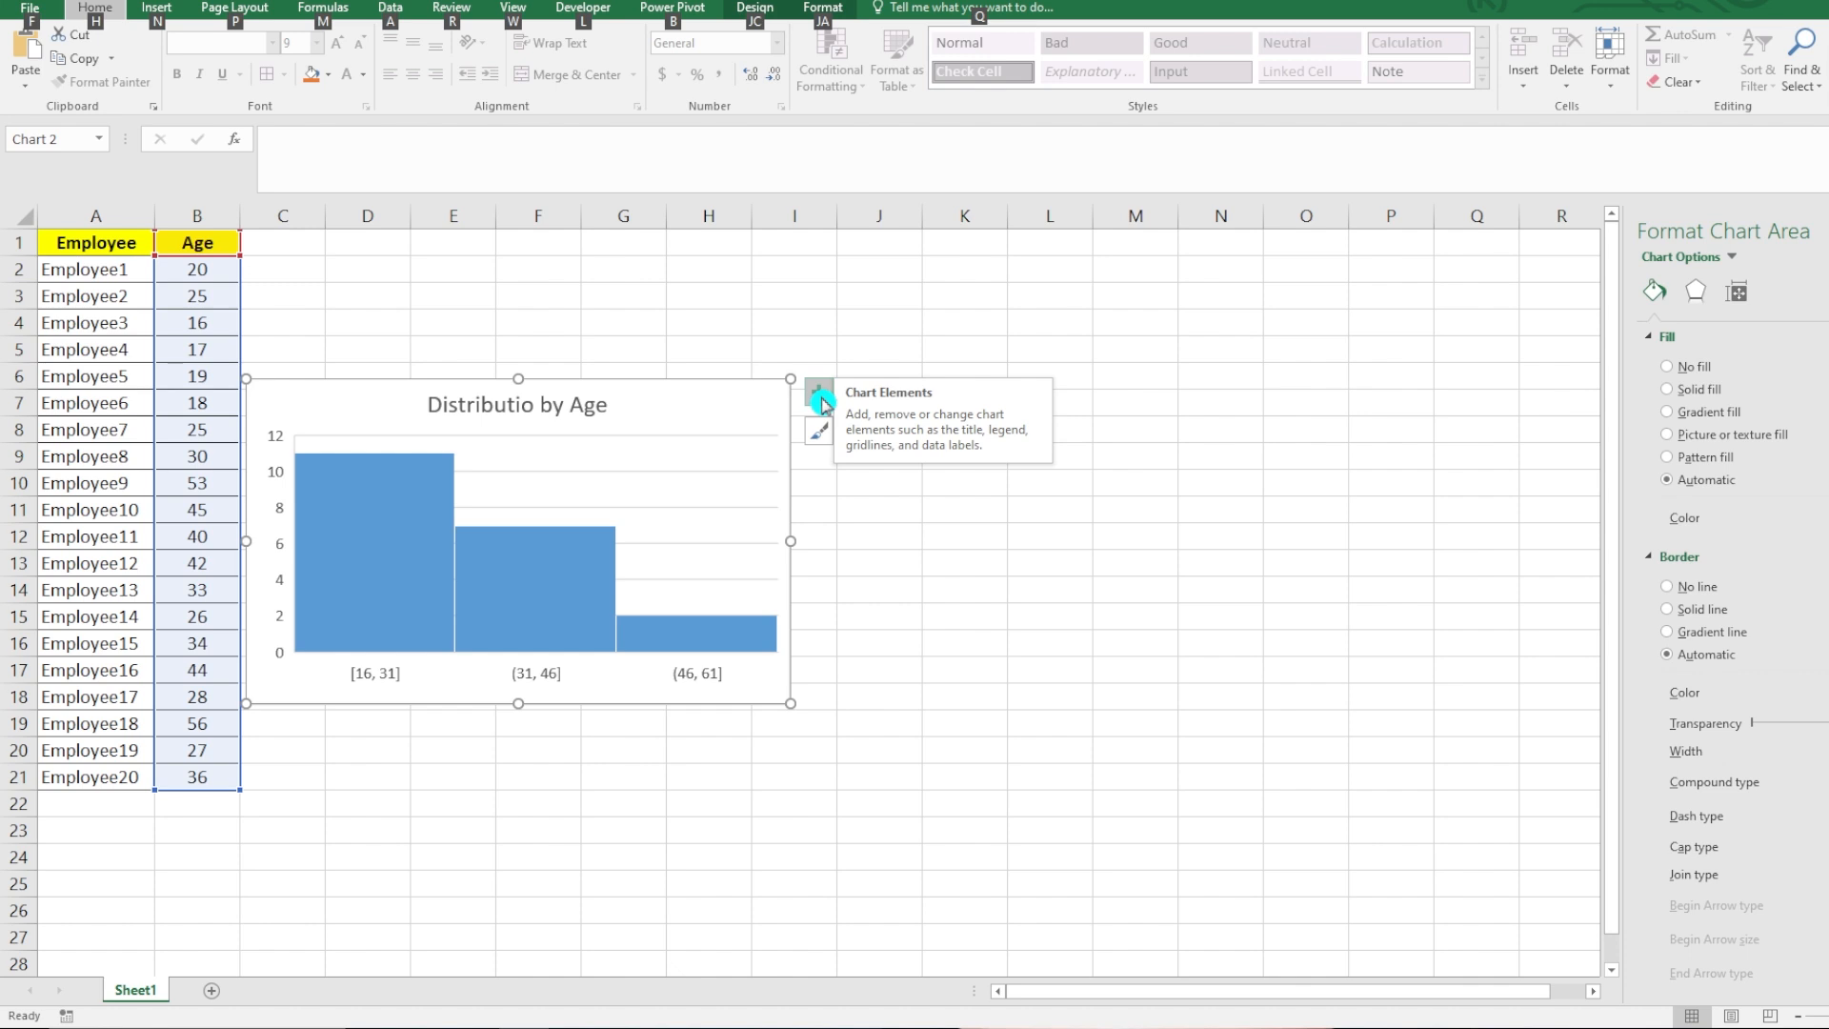
pyautogui.click(822, 404)
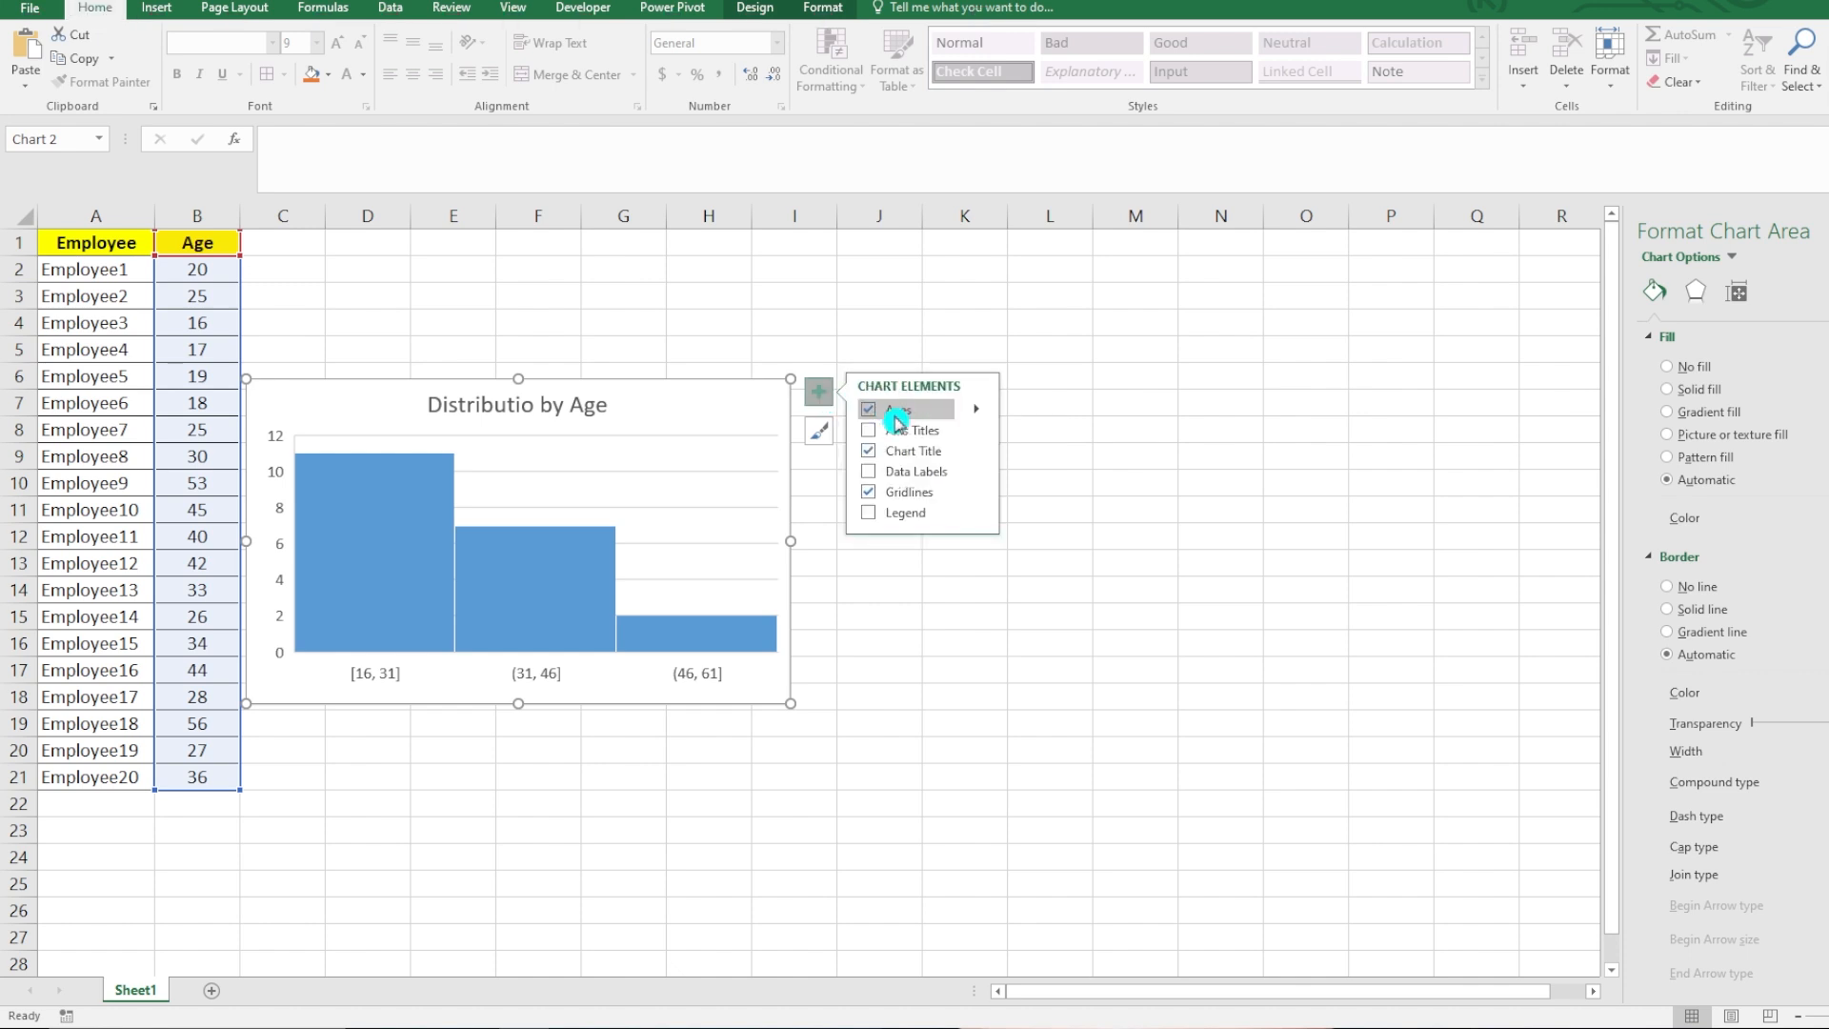
pyautogui.click(869, 471)
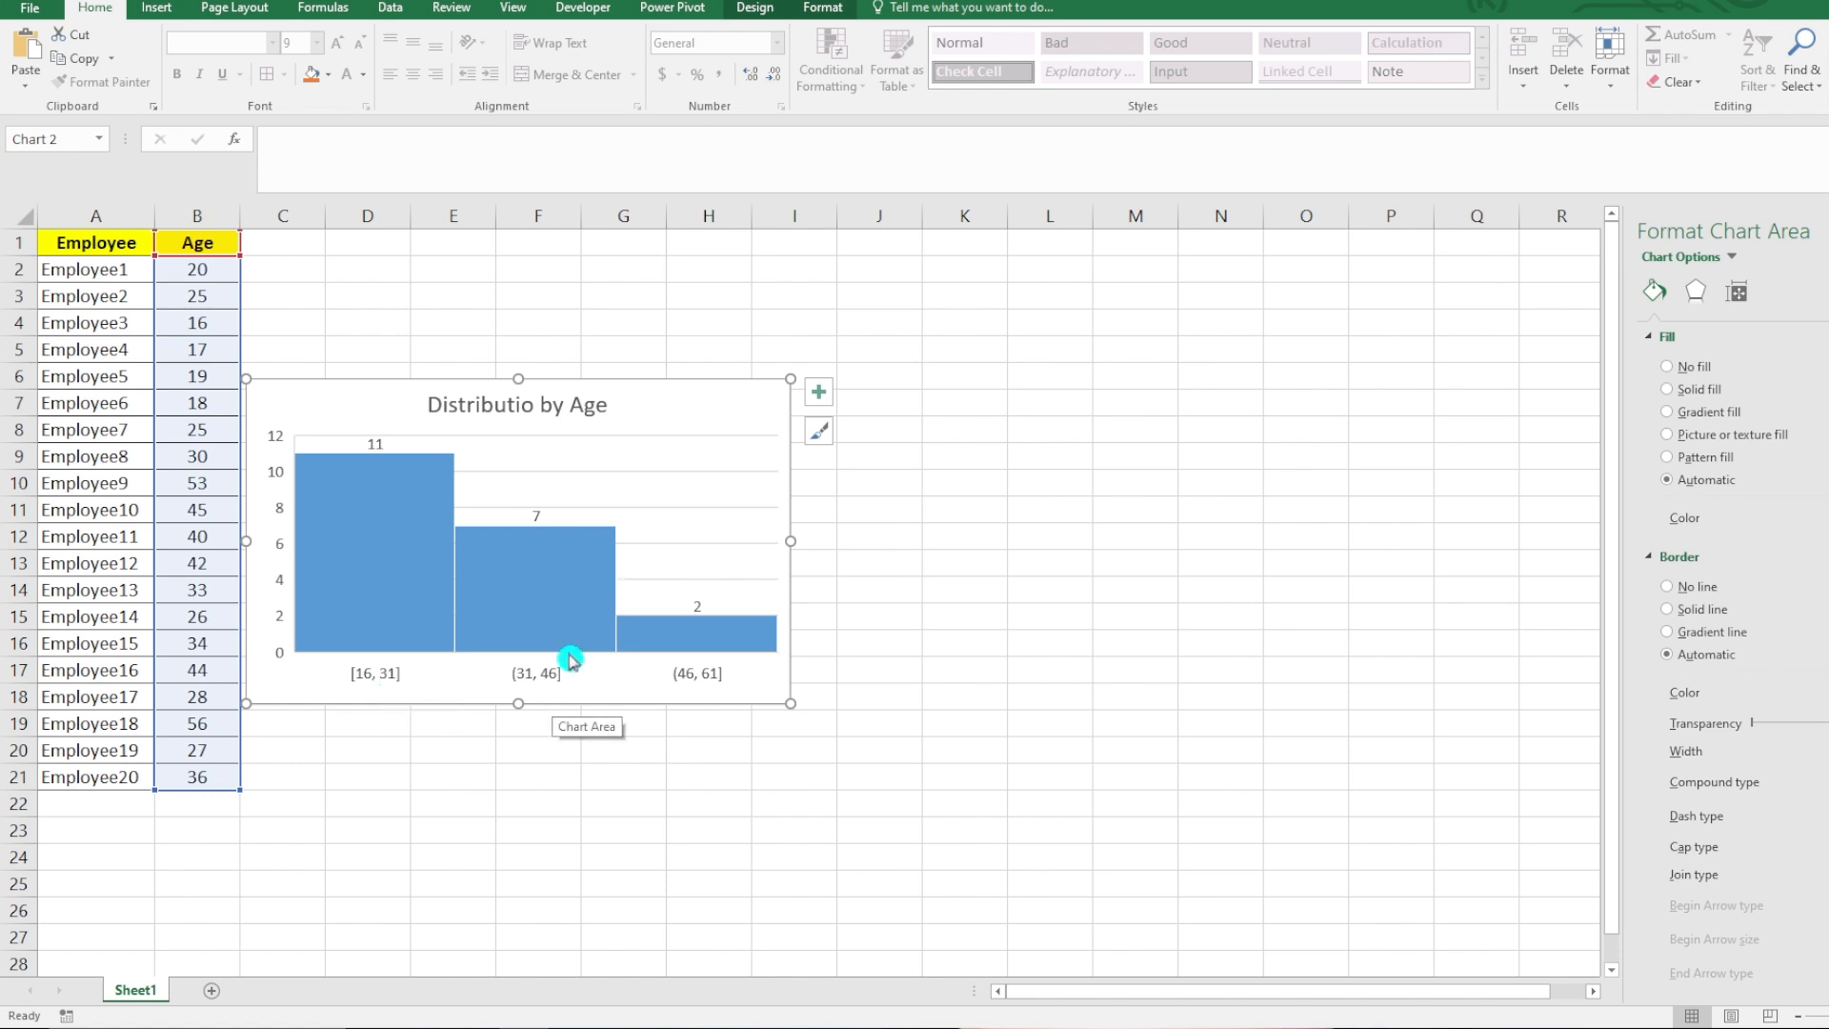
pyautogui.moveTo(577, 536)
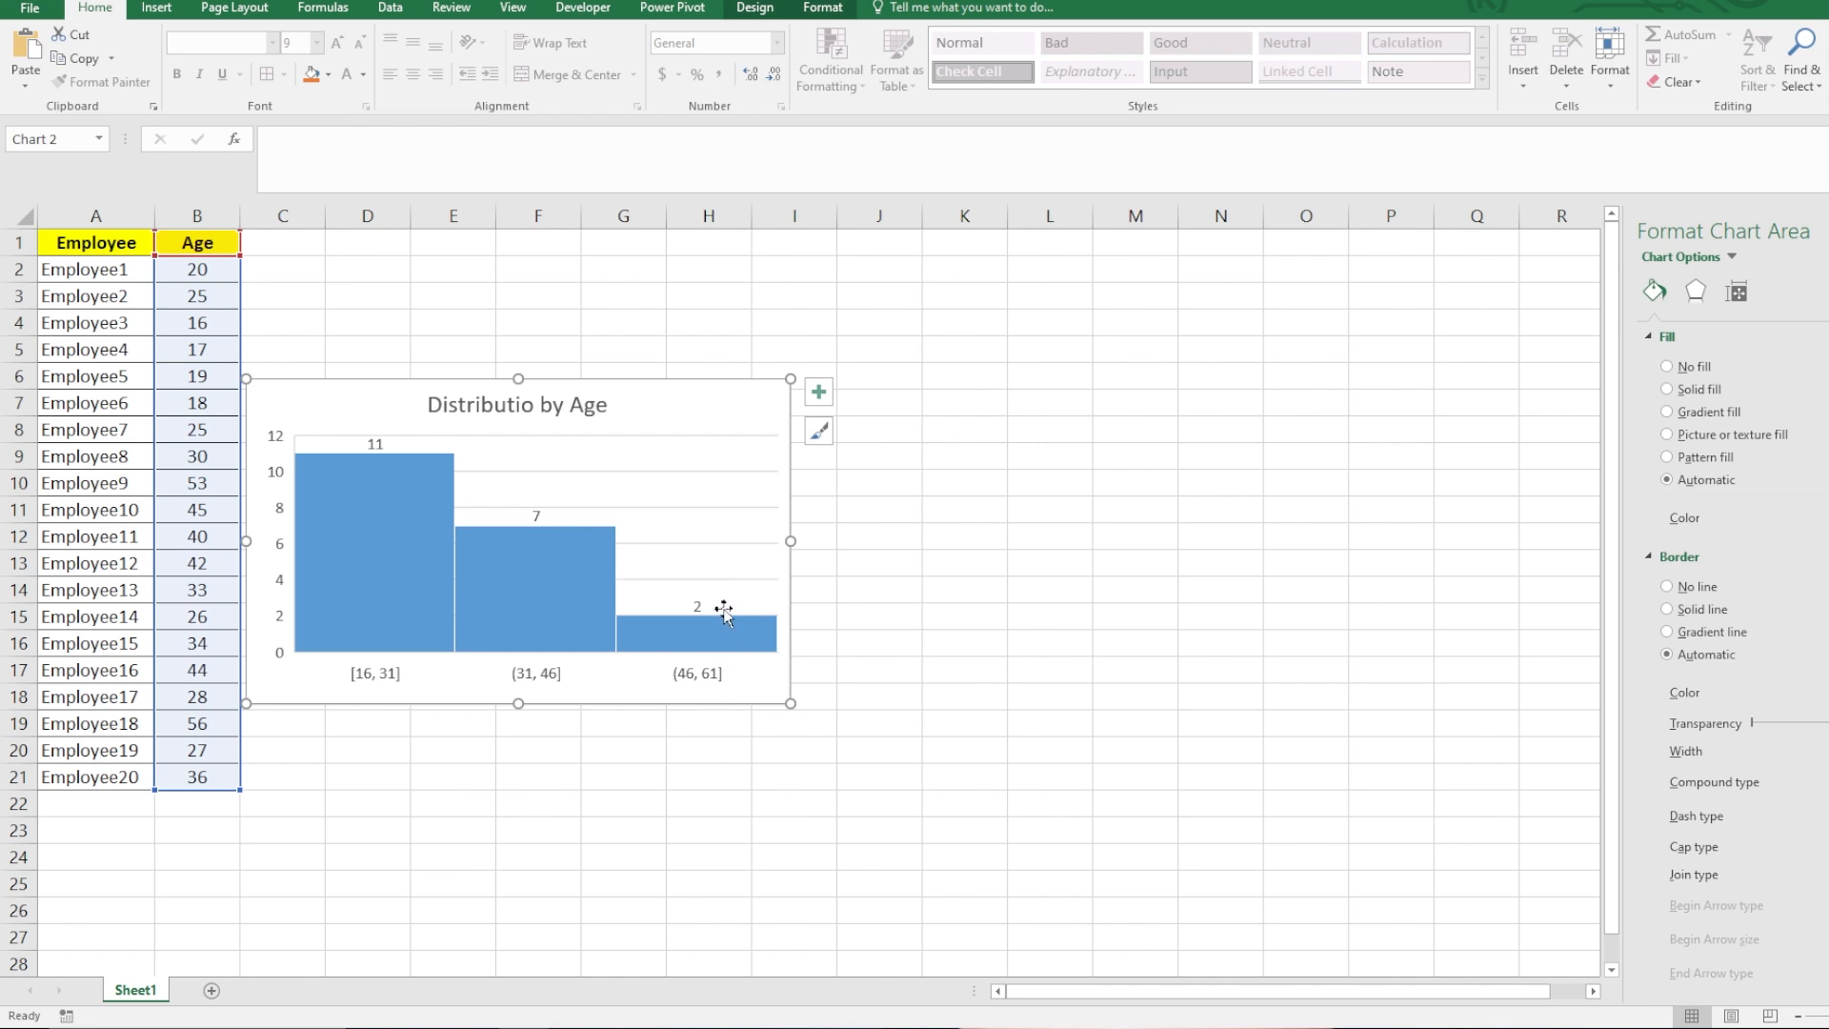
# Step: Format the histogram's horizontal axis to use a fixed bin width of 10
pyautogui.click(388, 680)
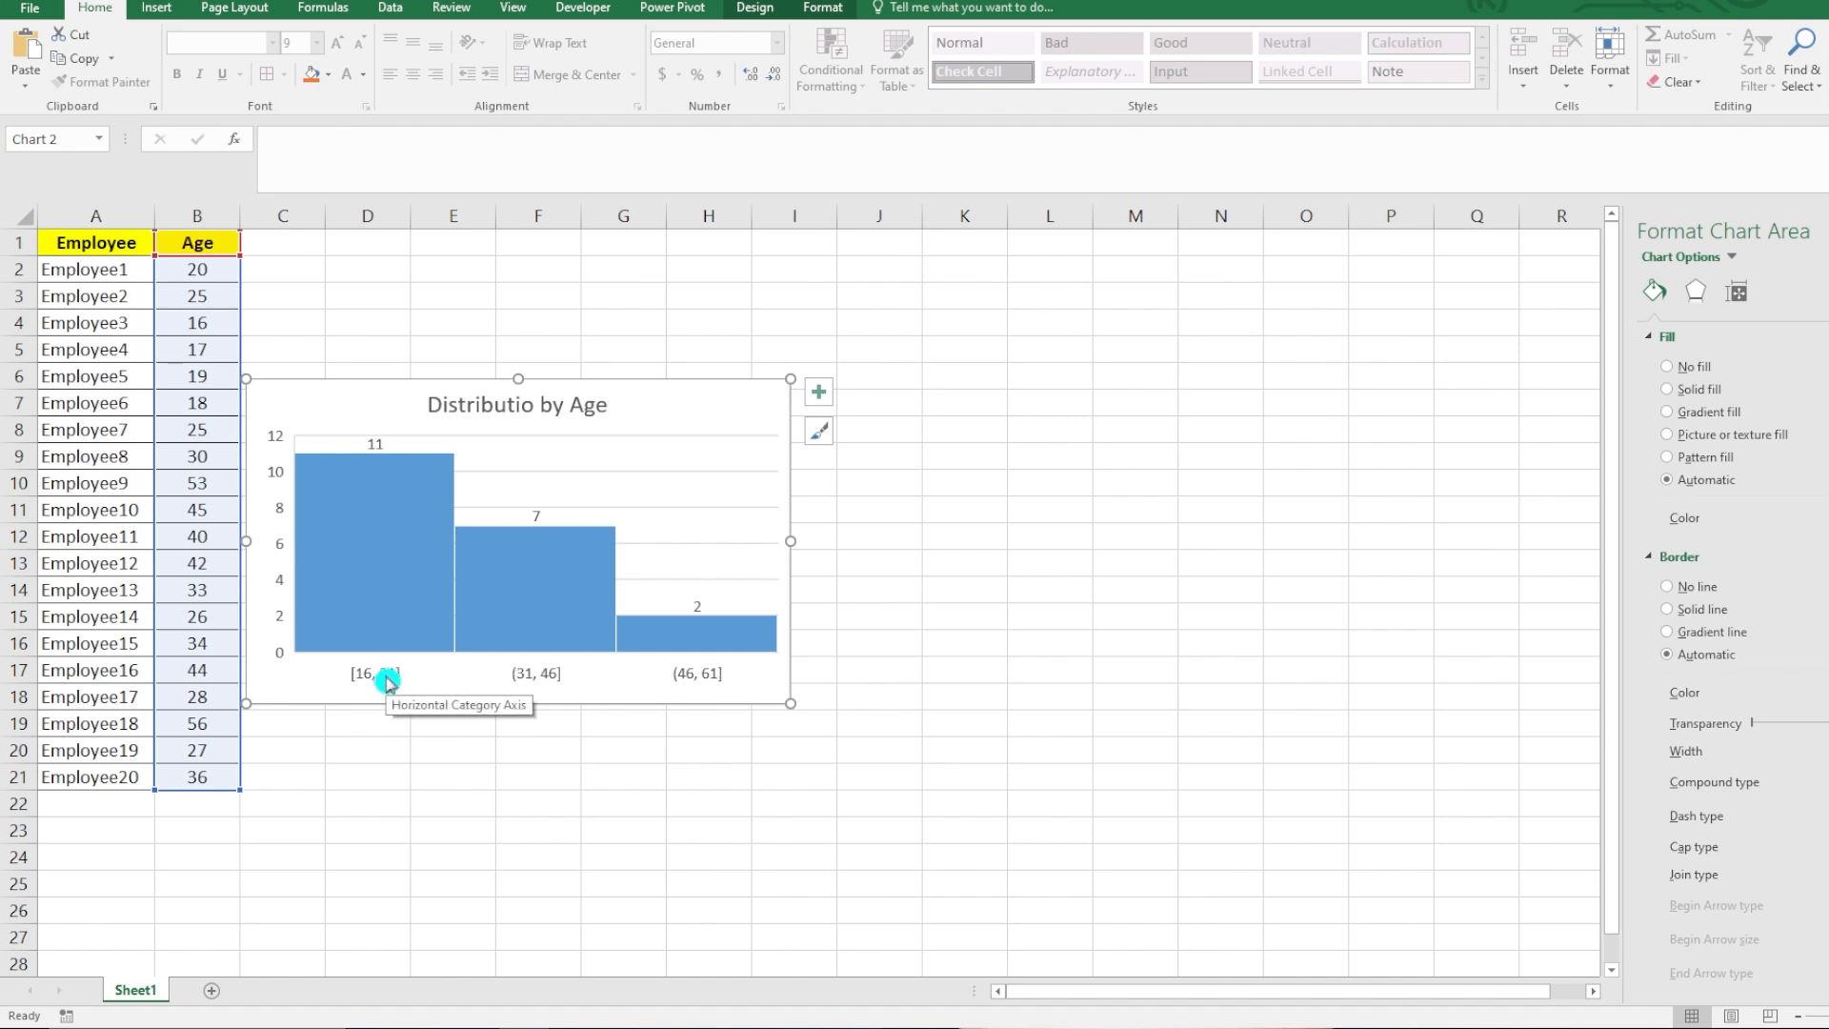
pyautogui.rightClick(388, 680)
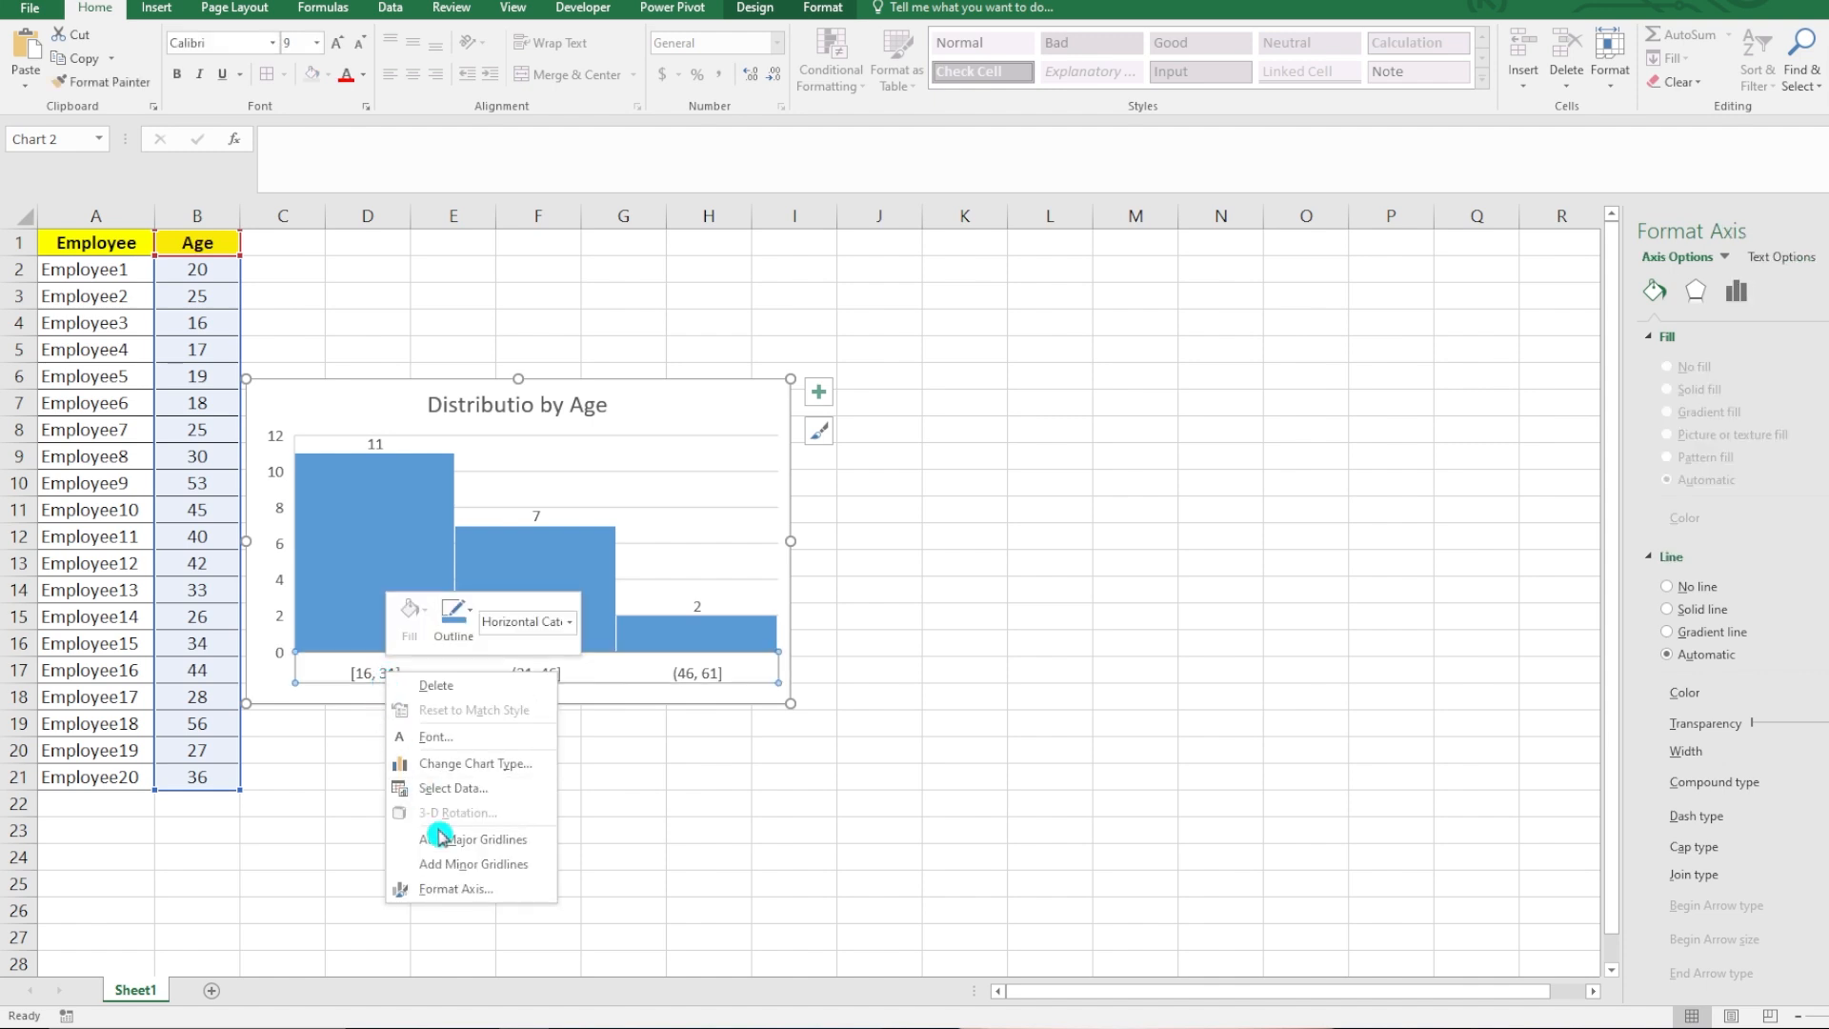
pyautogui.click(454, 891)
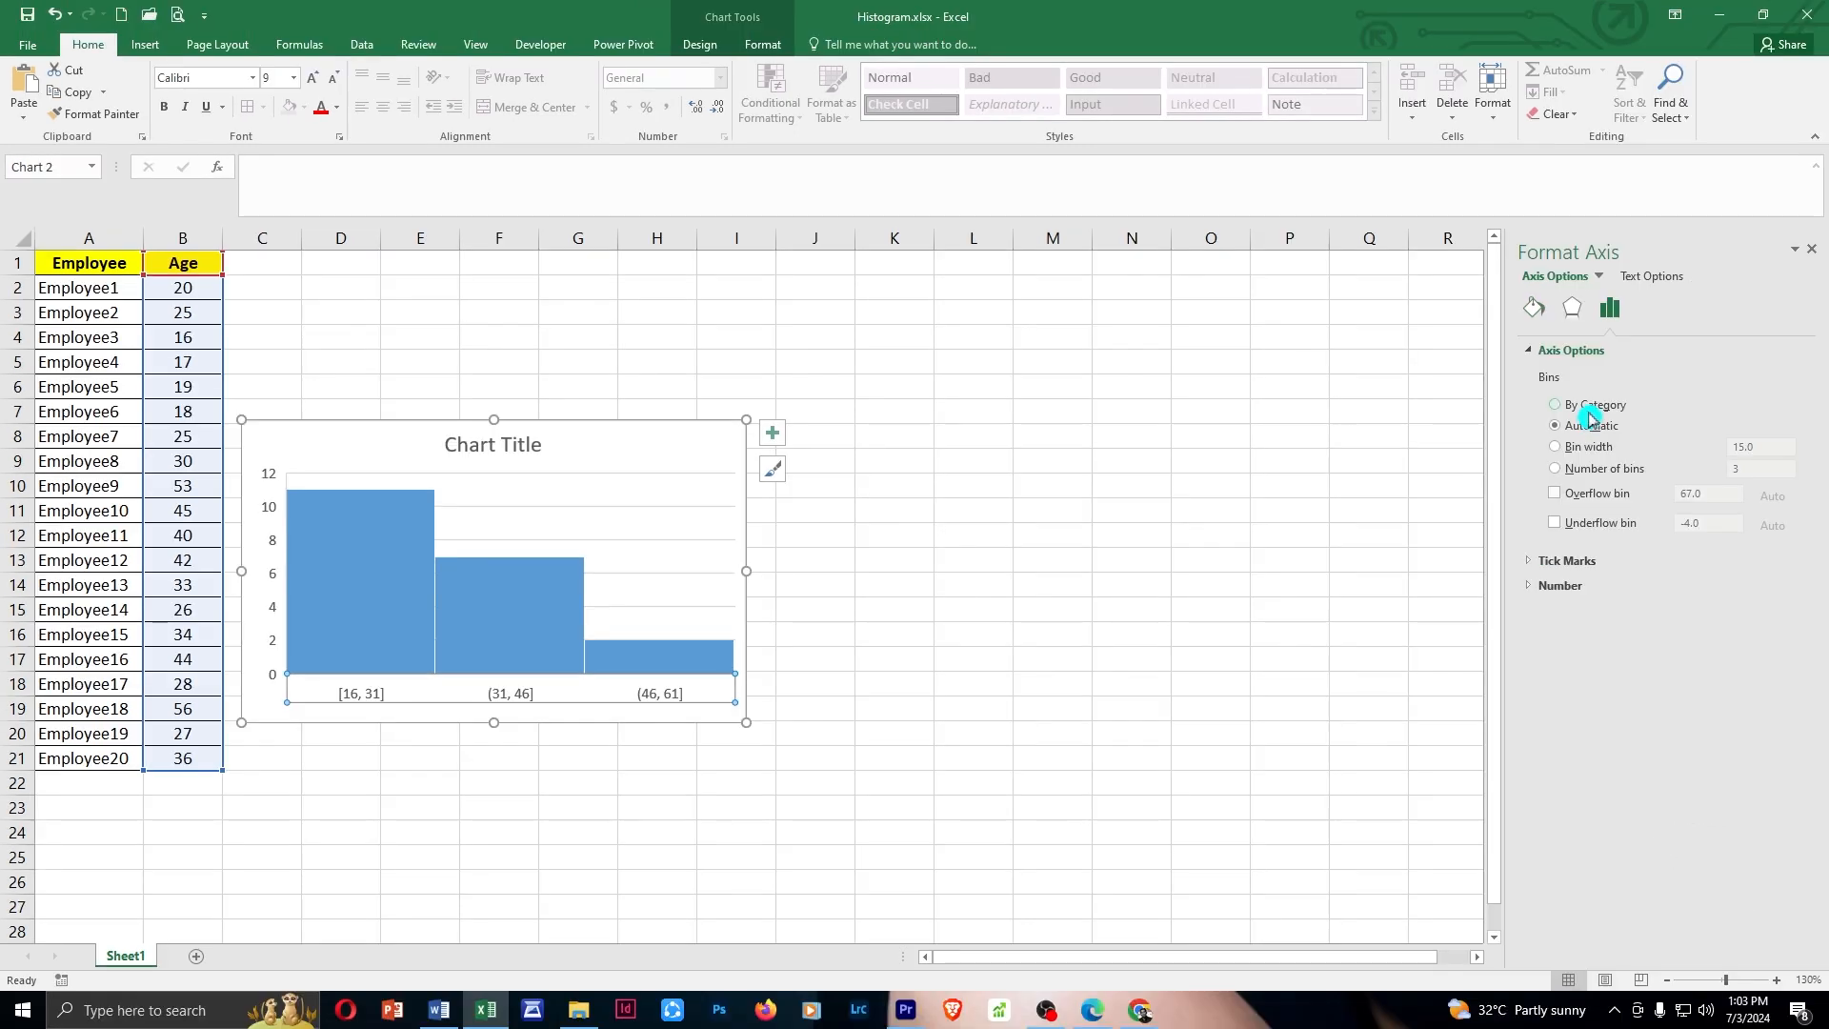
pyautogui.click(1712, 423)
pyautogui.click(1586, 448)
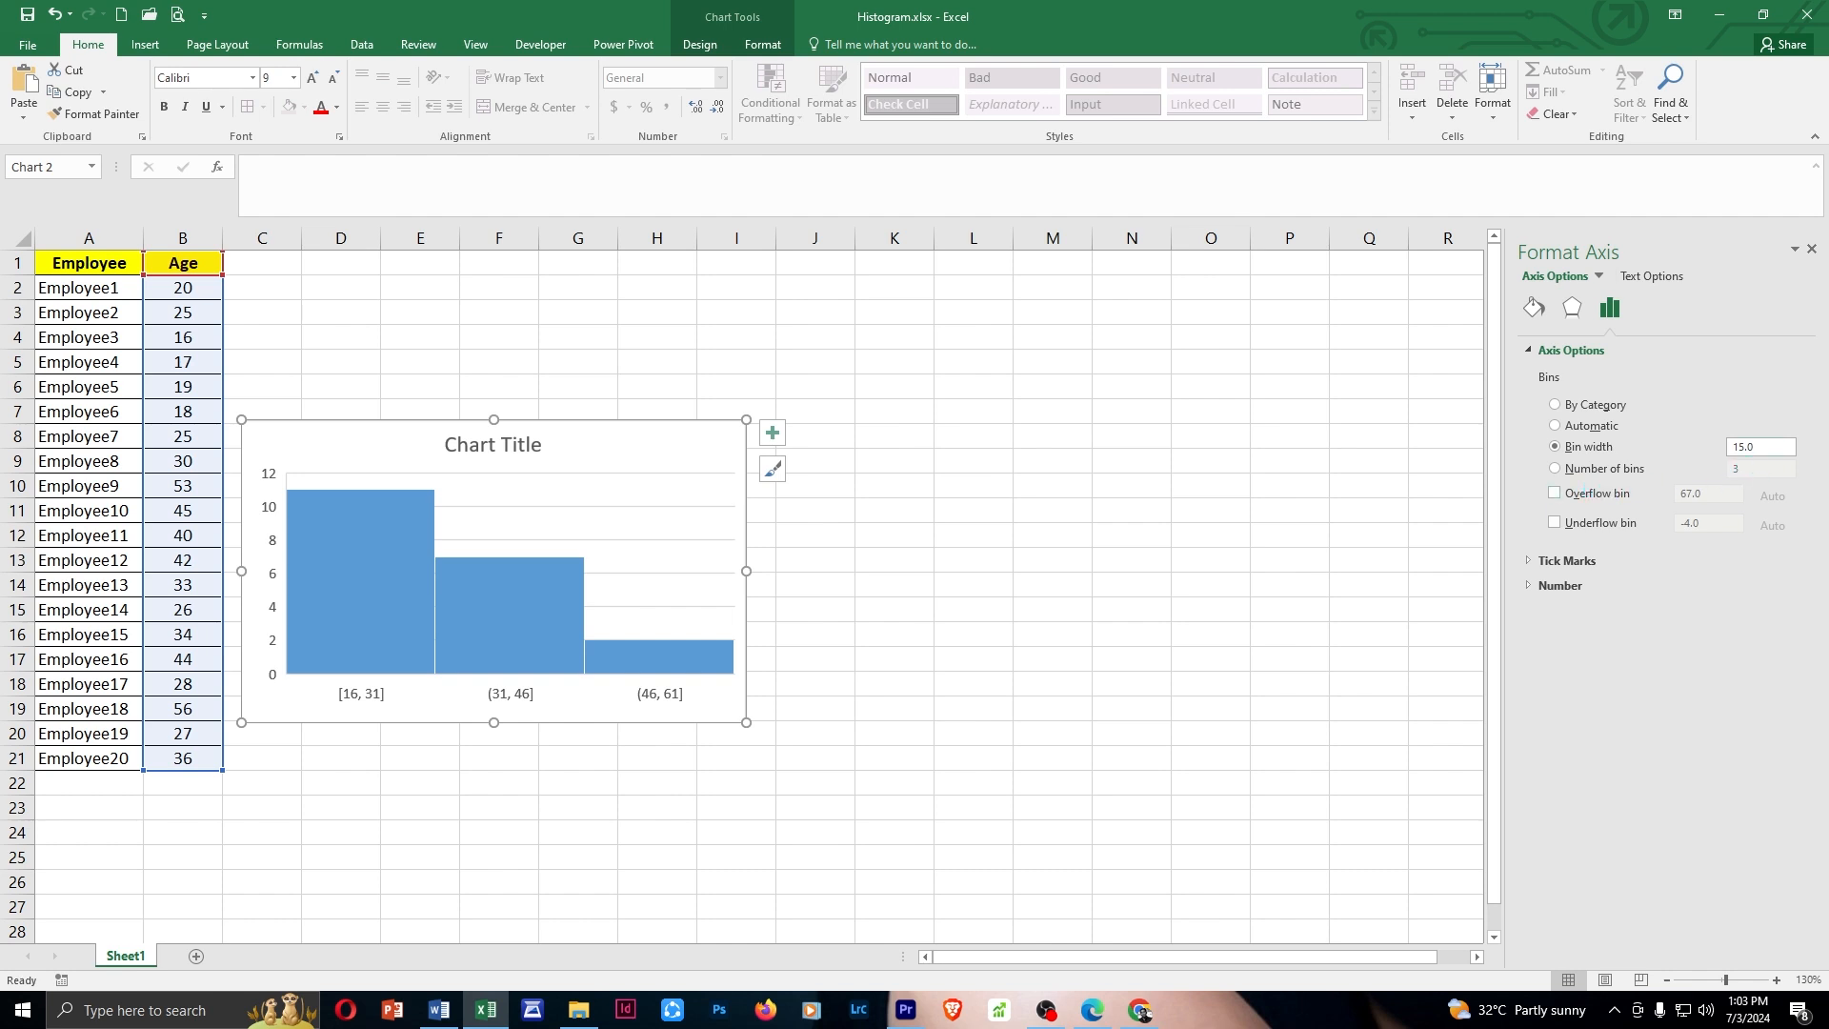
pyautogui.doubleClick(1744, 447)
pyautogui.write('10')
pyautogui.press('Return')
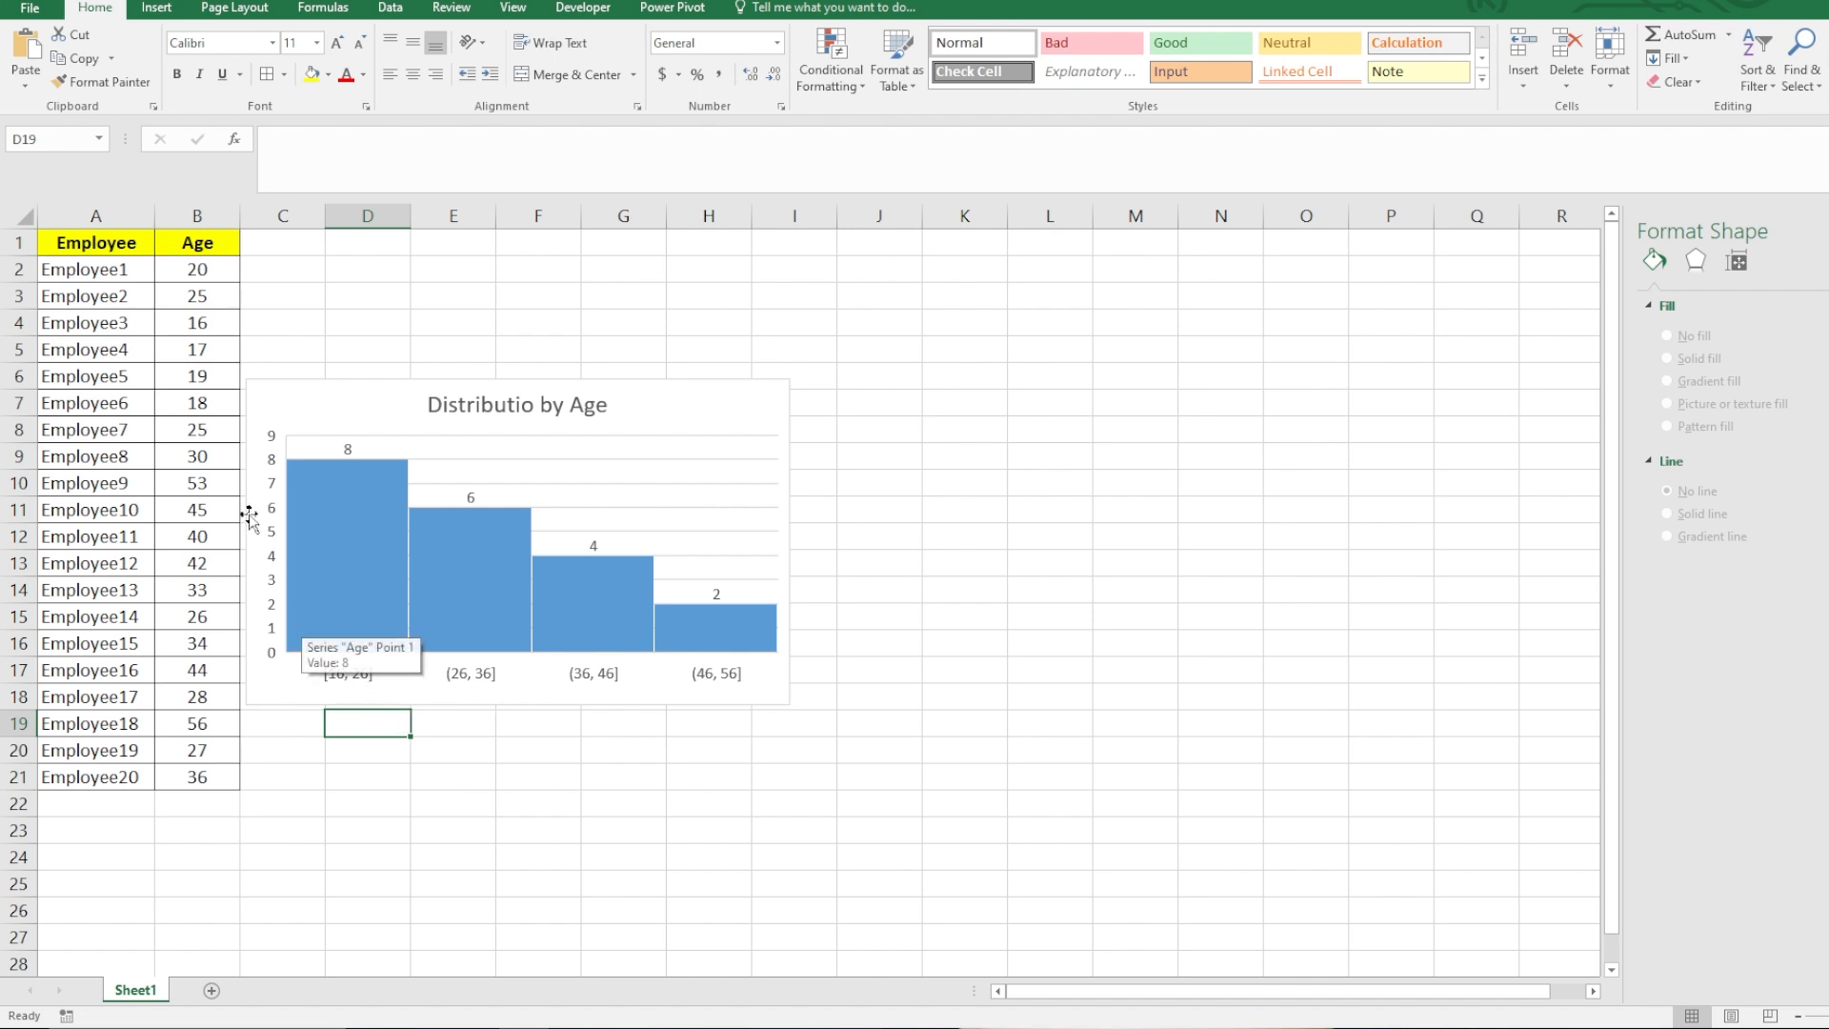
# Step: Set Employee5's age to 42 and Employee14's age to 35
pyautogui.click(203, 378)
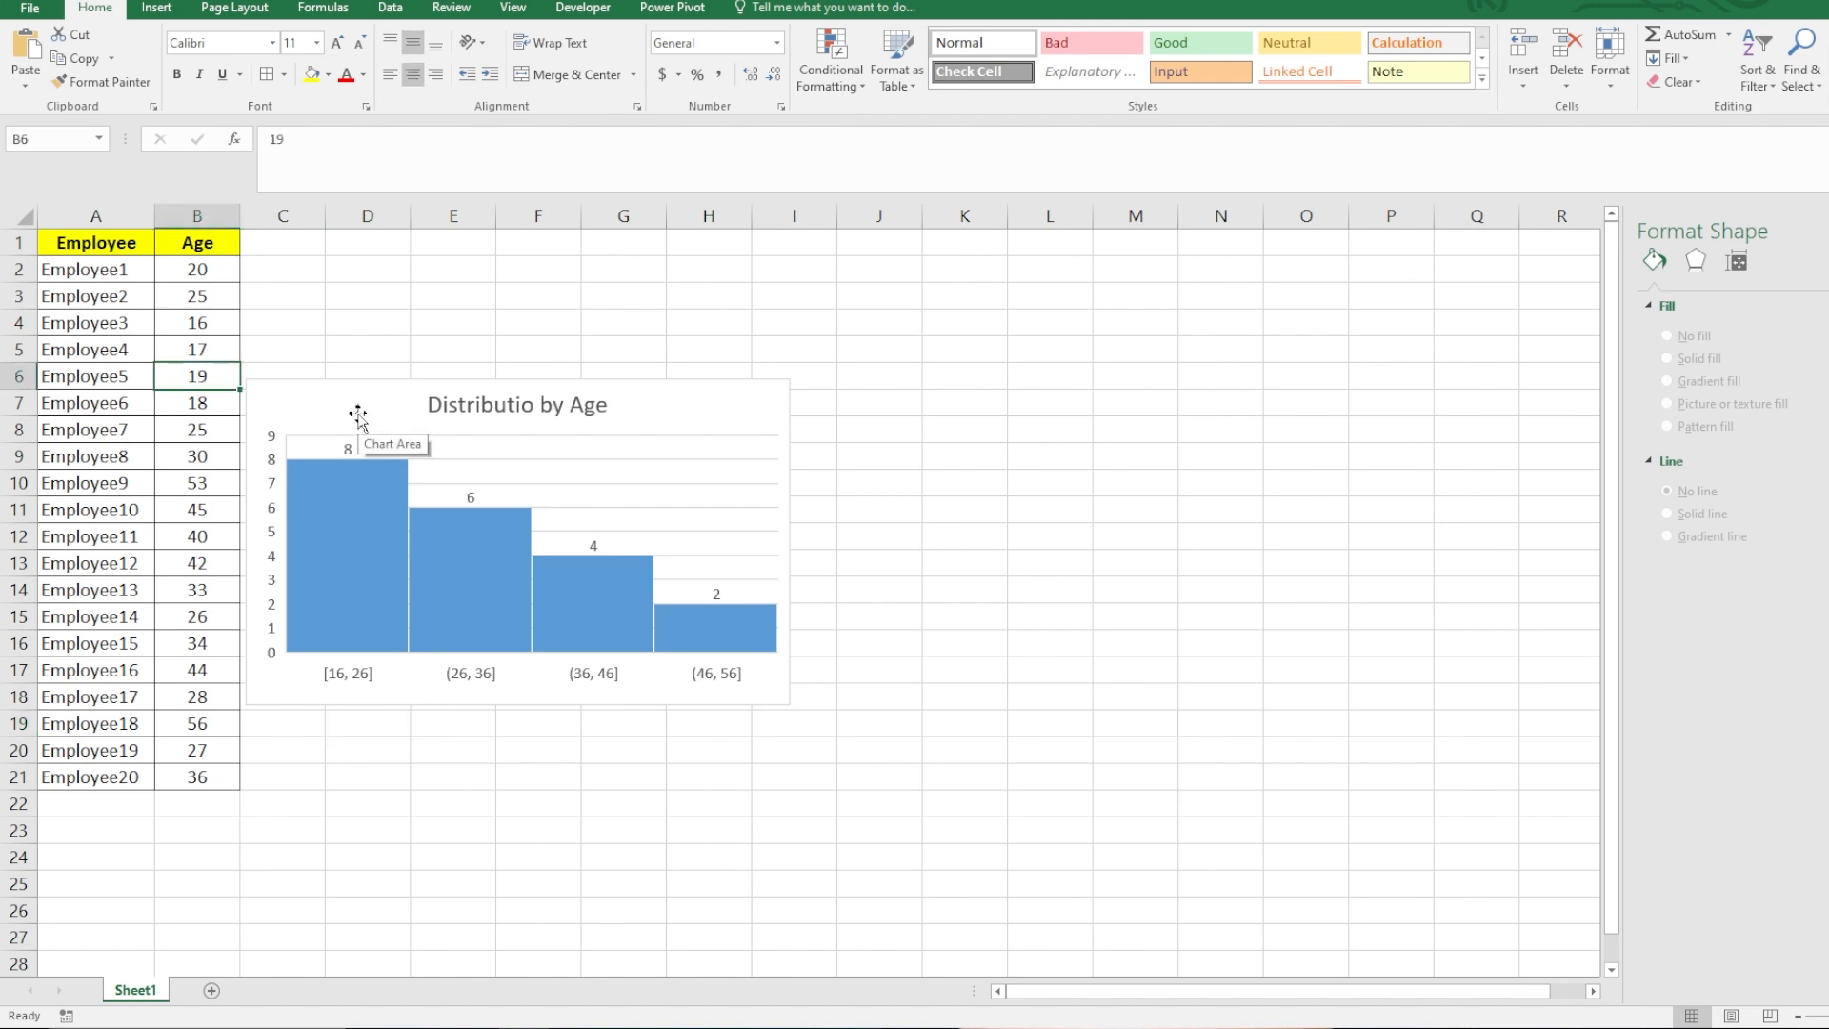
pyautogui.write('42')
pyautogui.press('Return')
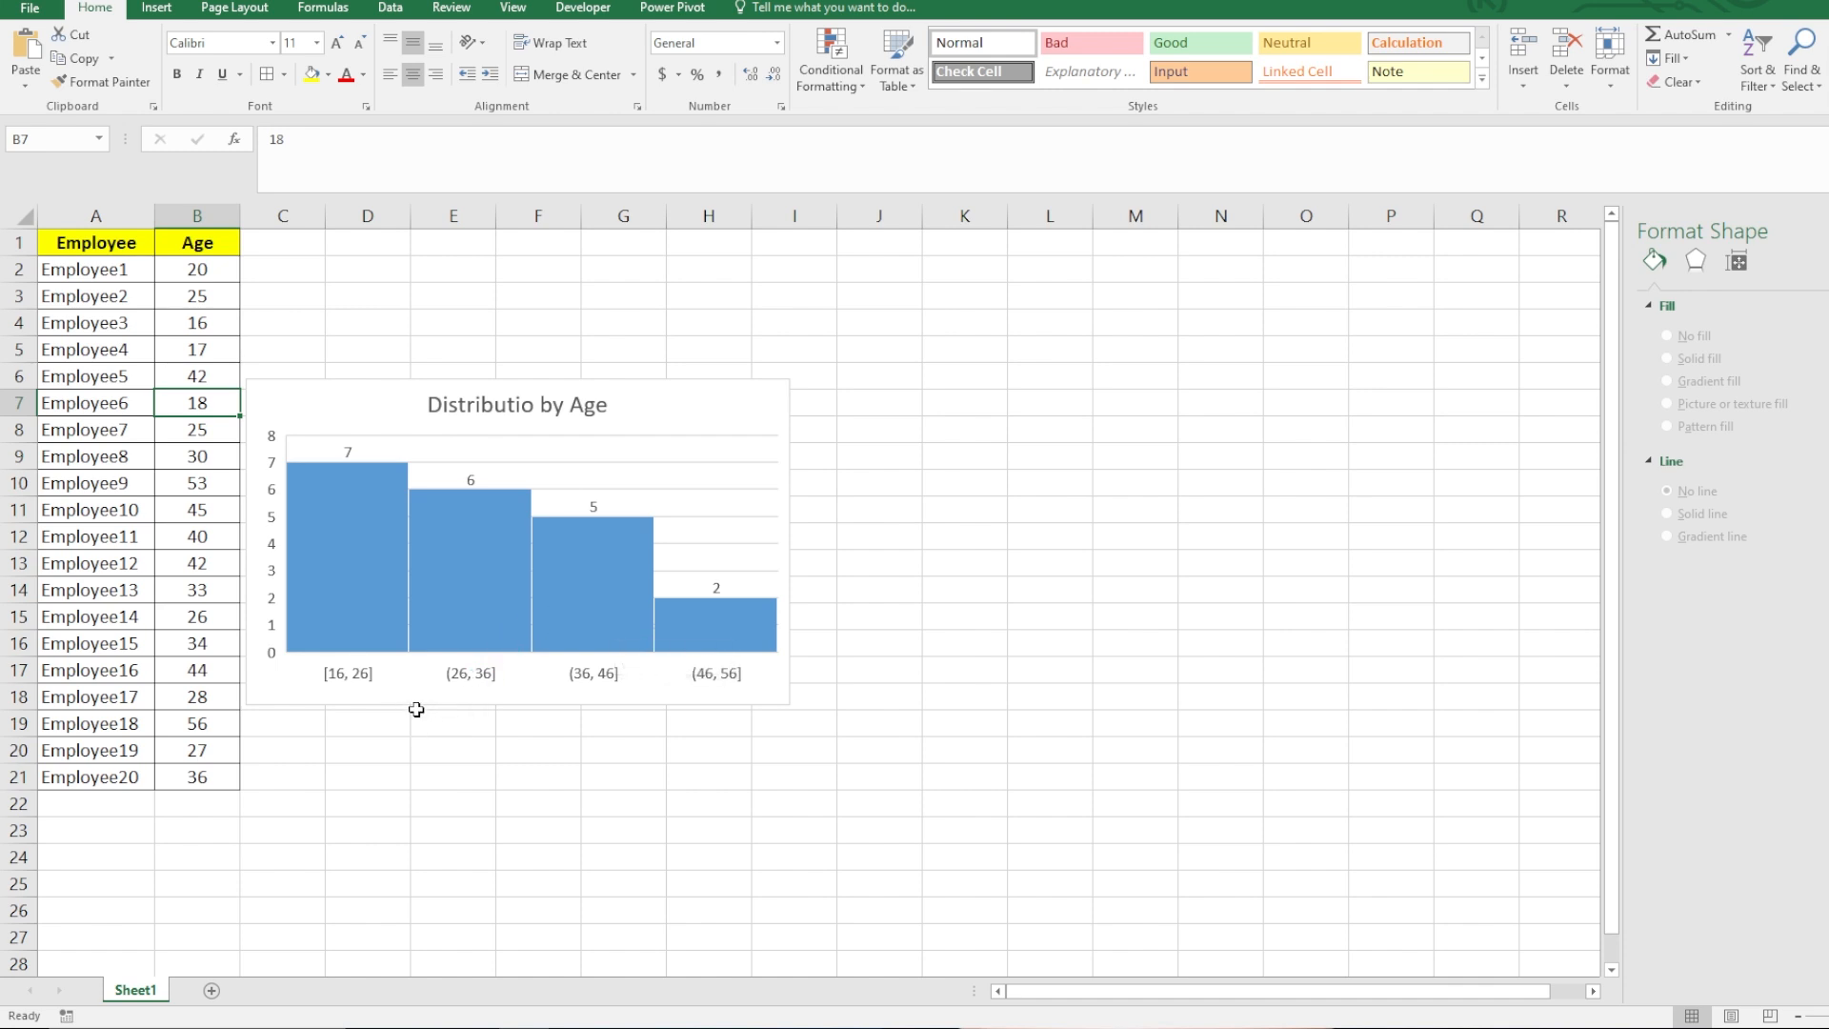
pyautogui.click(212, 621)
pyautogui.write('35')
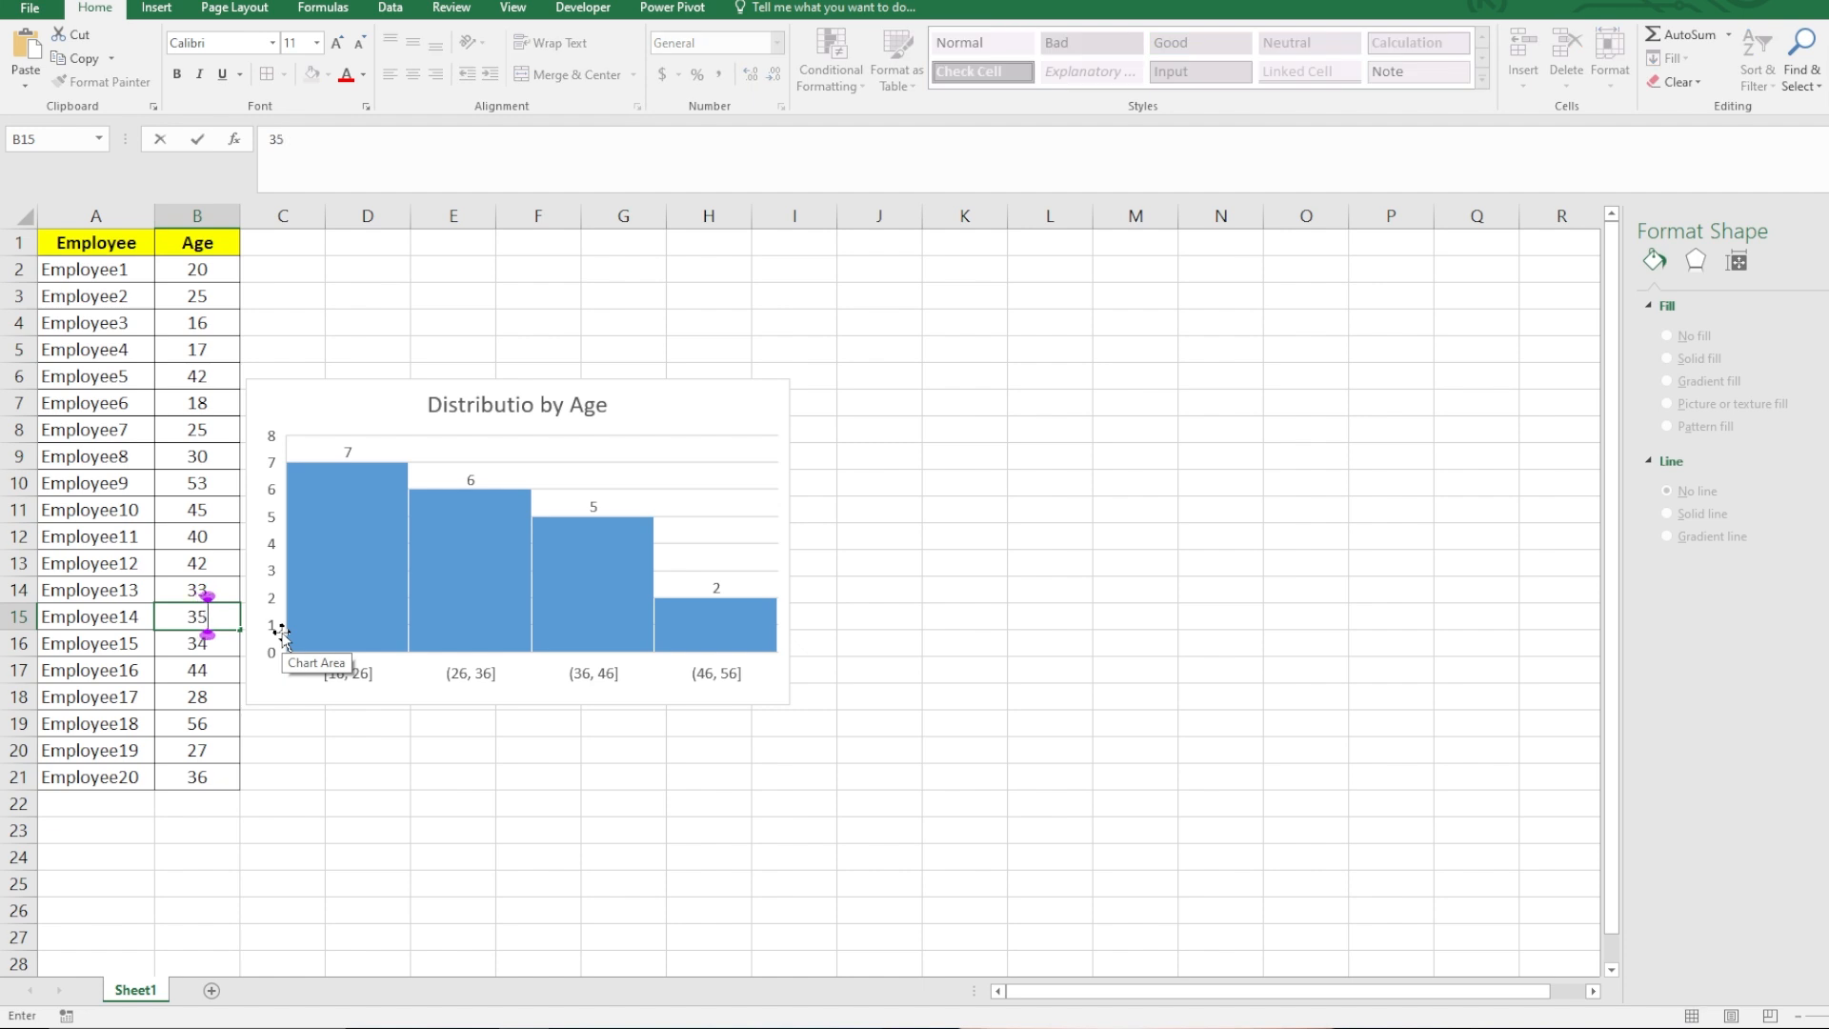
pyautogui.press('Return')
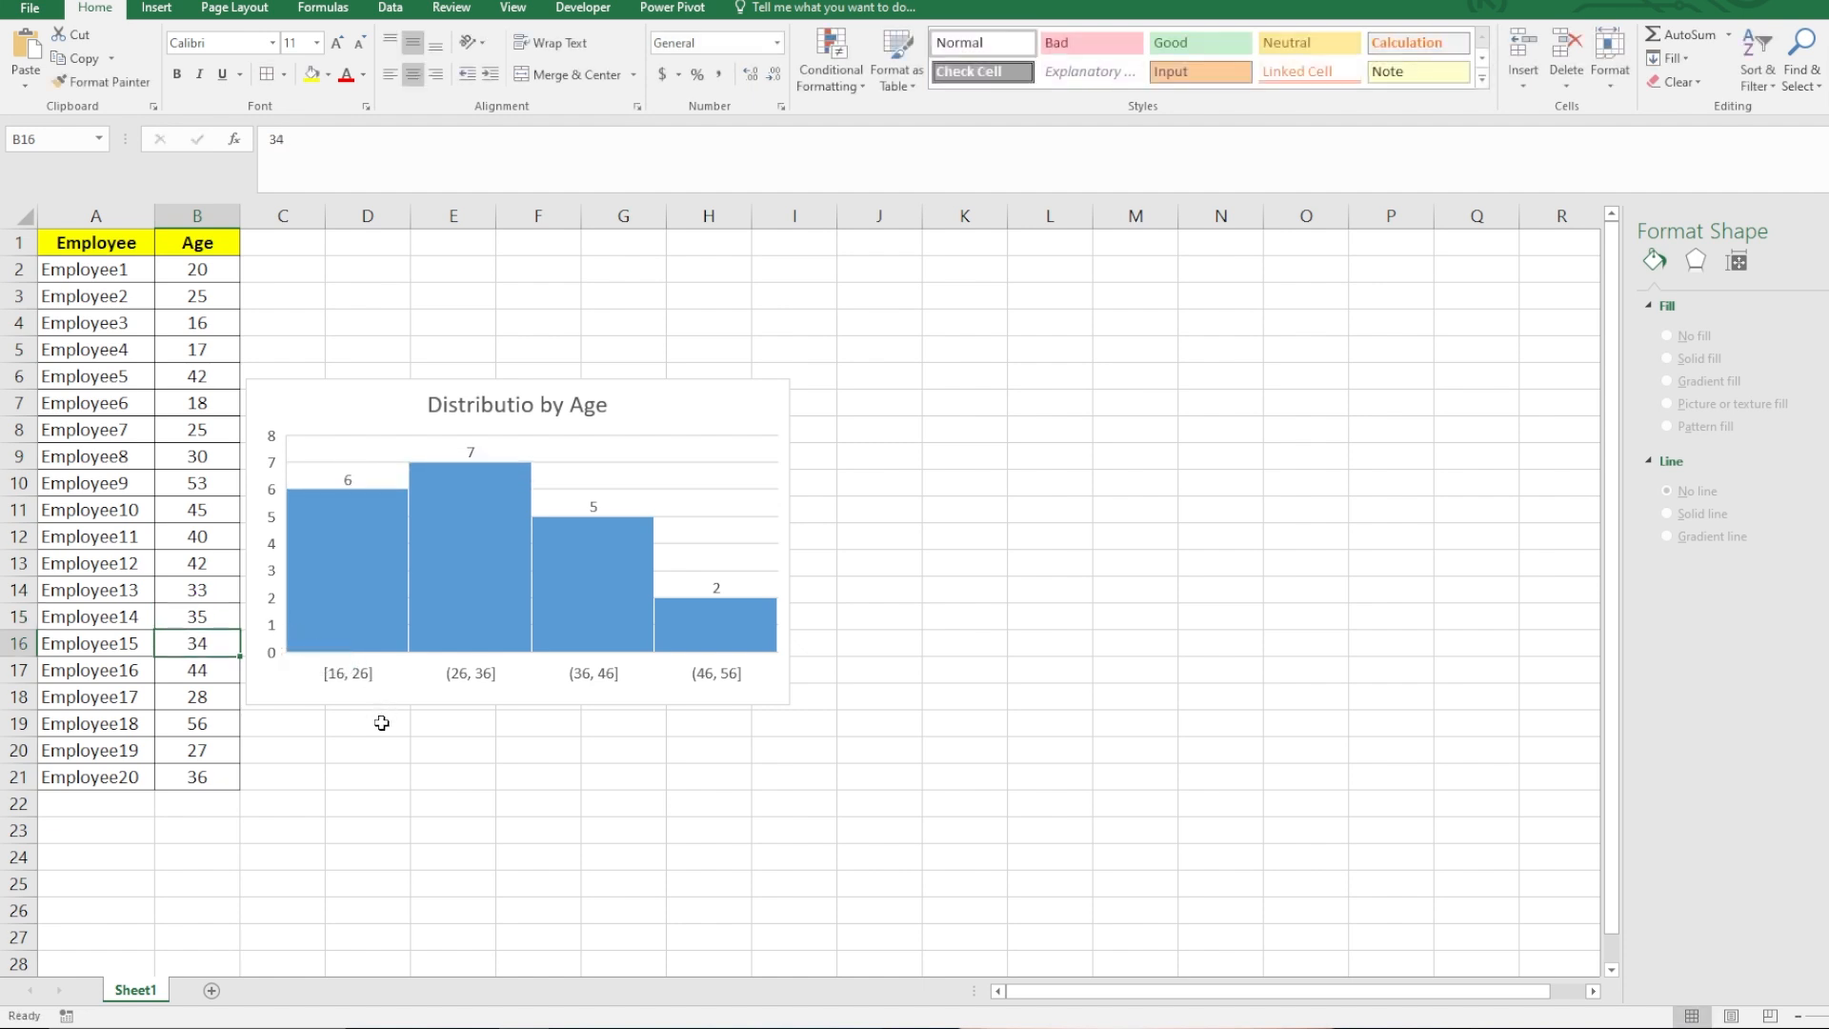
# Step: Set Employee19's age to 58 in the Age column
pyautogui.press('Down')
pyautogui.press('Down')
pyautogui.press('Down')
pyautogui.press('Down')
pyautogui.write('58')
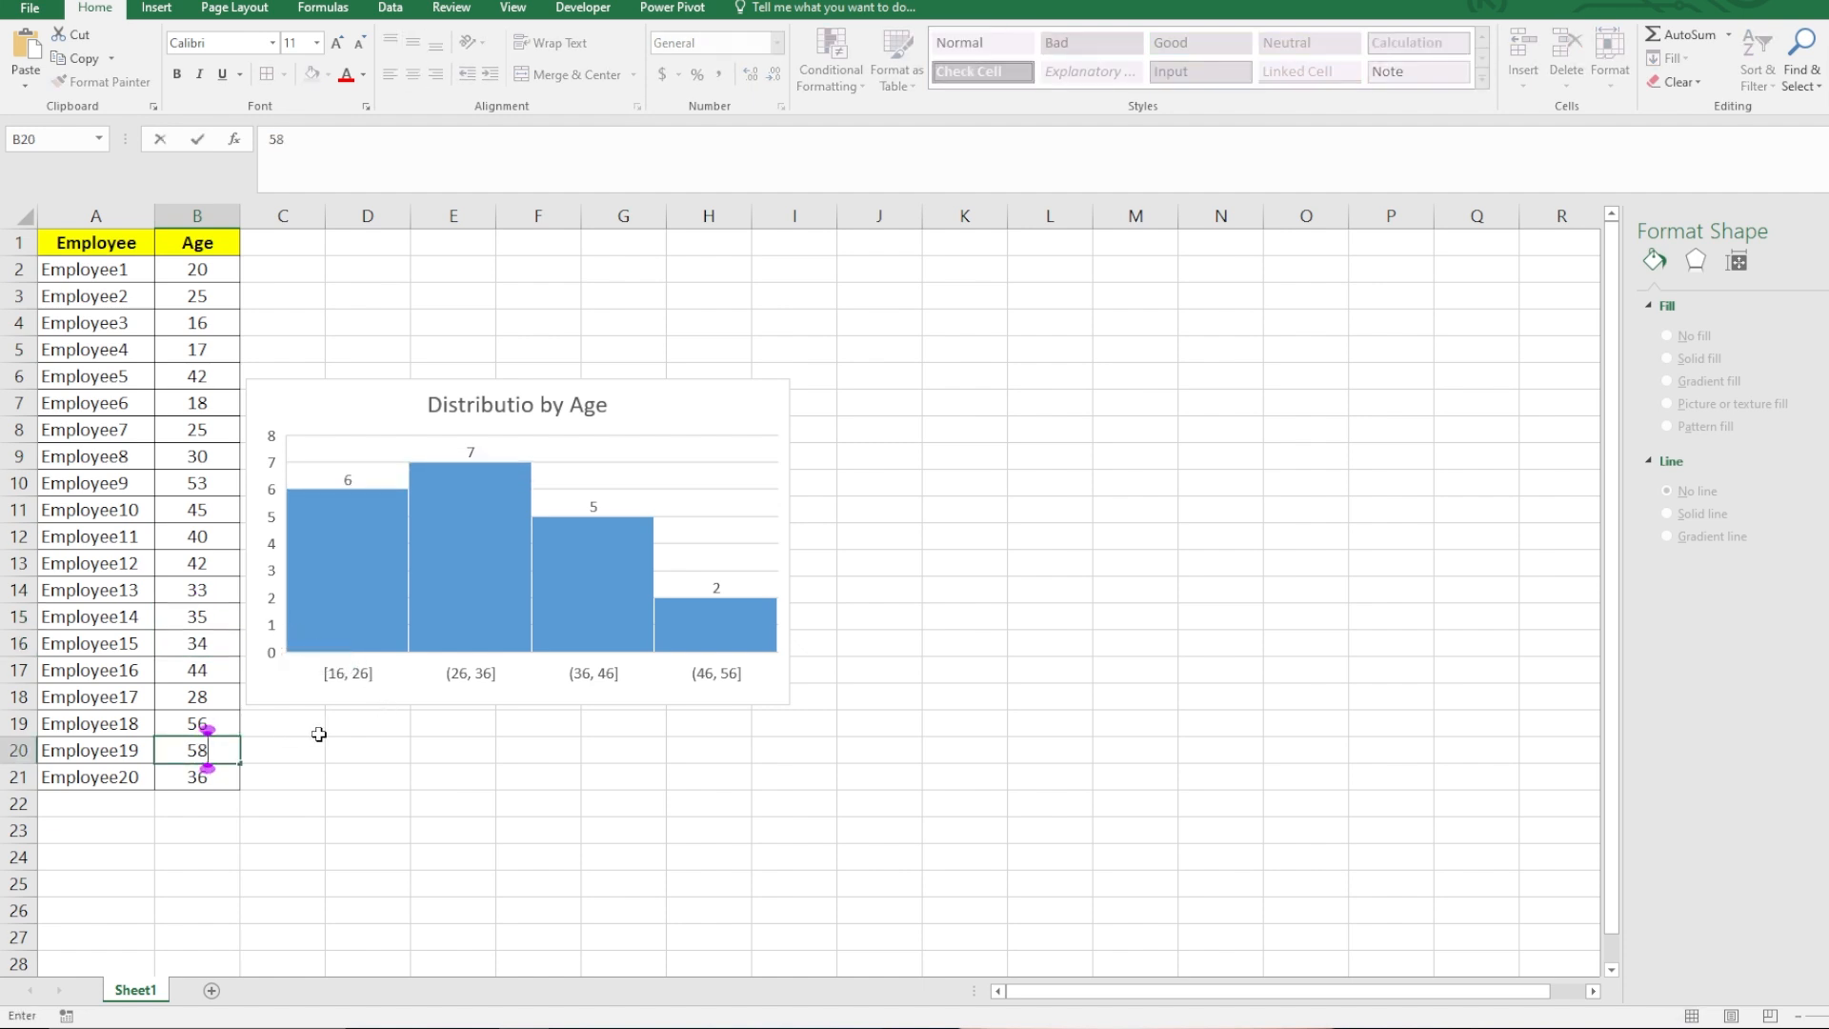
pyautogui.press('Return')
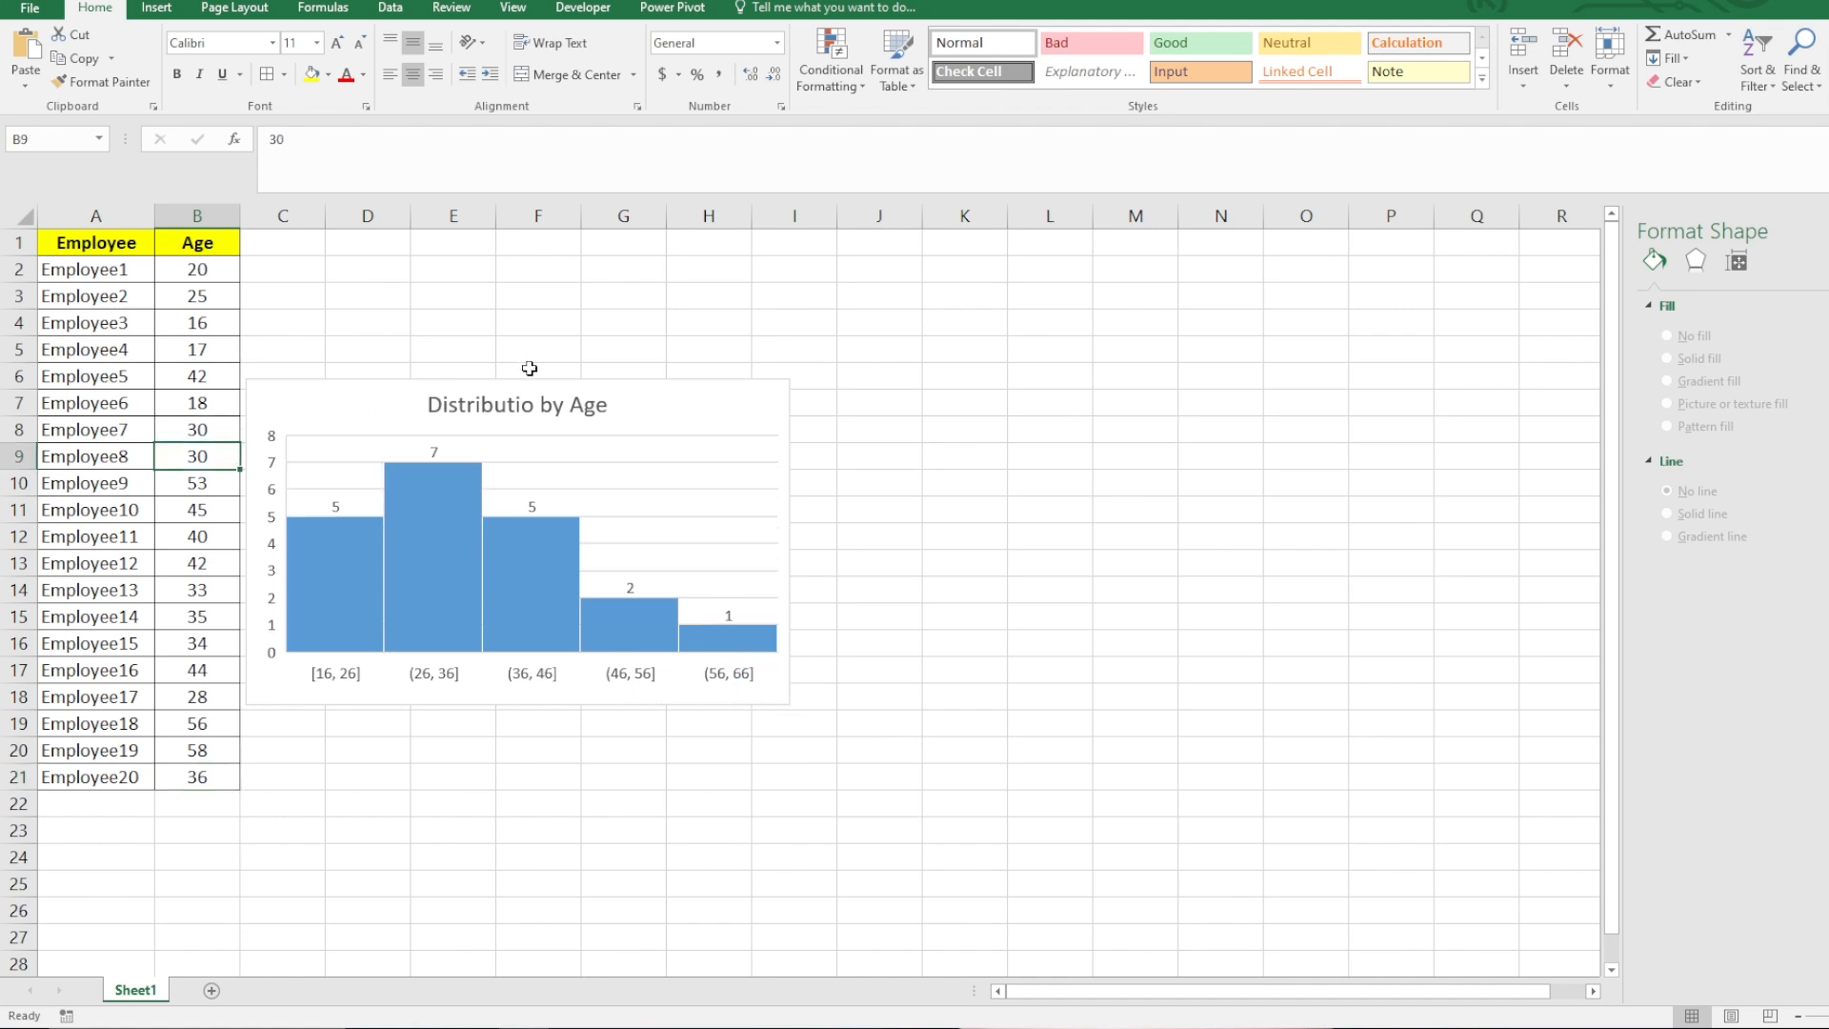
# Step: Try out several preset chart styles on the age histogram, including the outlined-bar and gray gradient ones
pyautogui.click(695, 409)
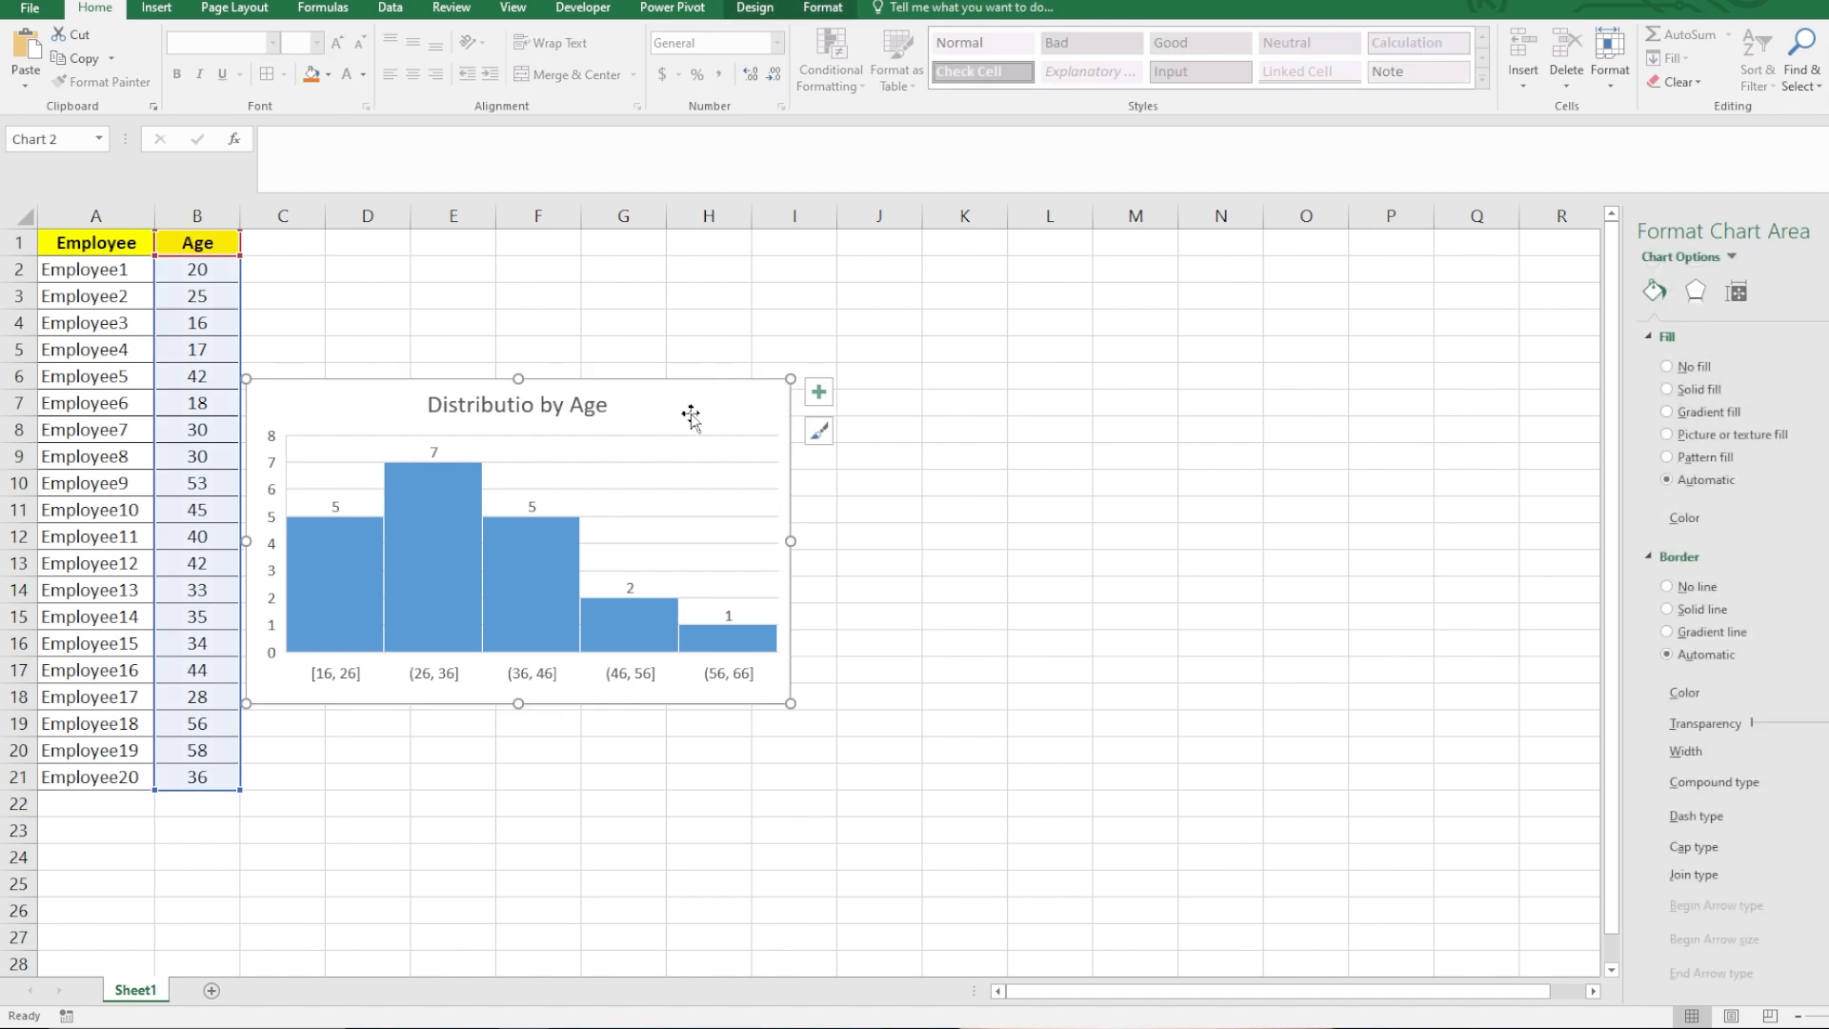
pyautogui.click(886, 419)
pyautogui.click(661, 411)
pyautogui.doubleClick(664, 416)
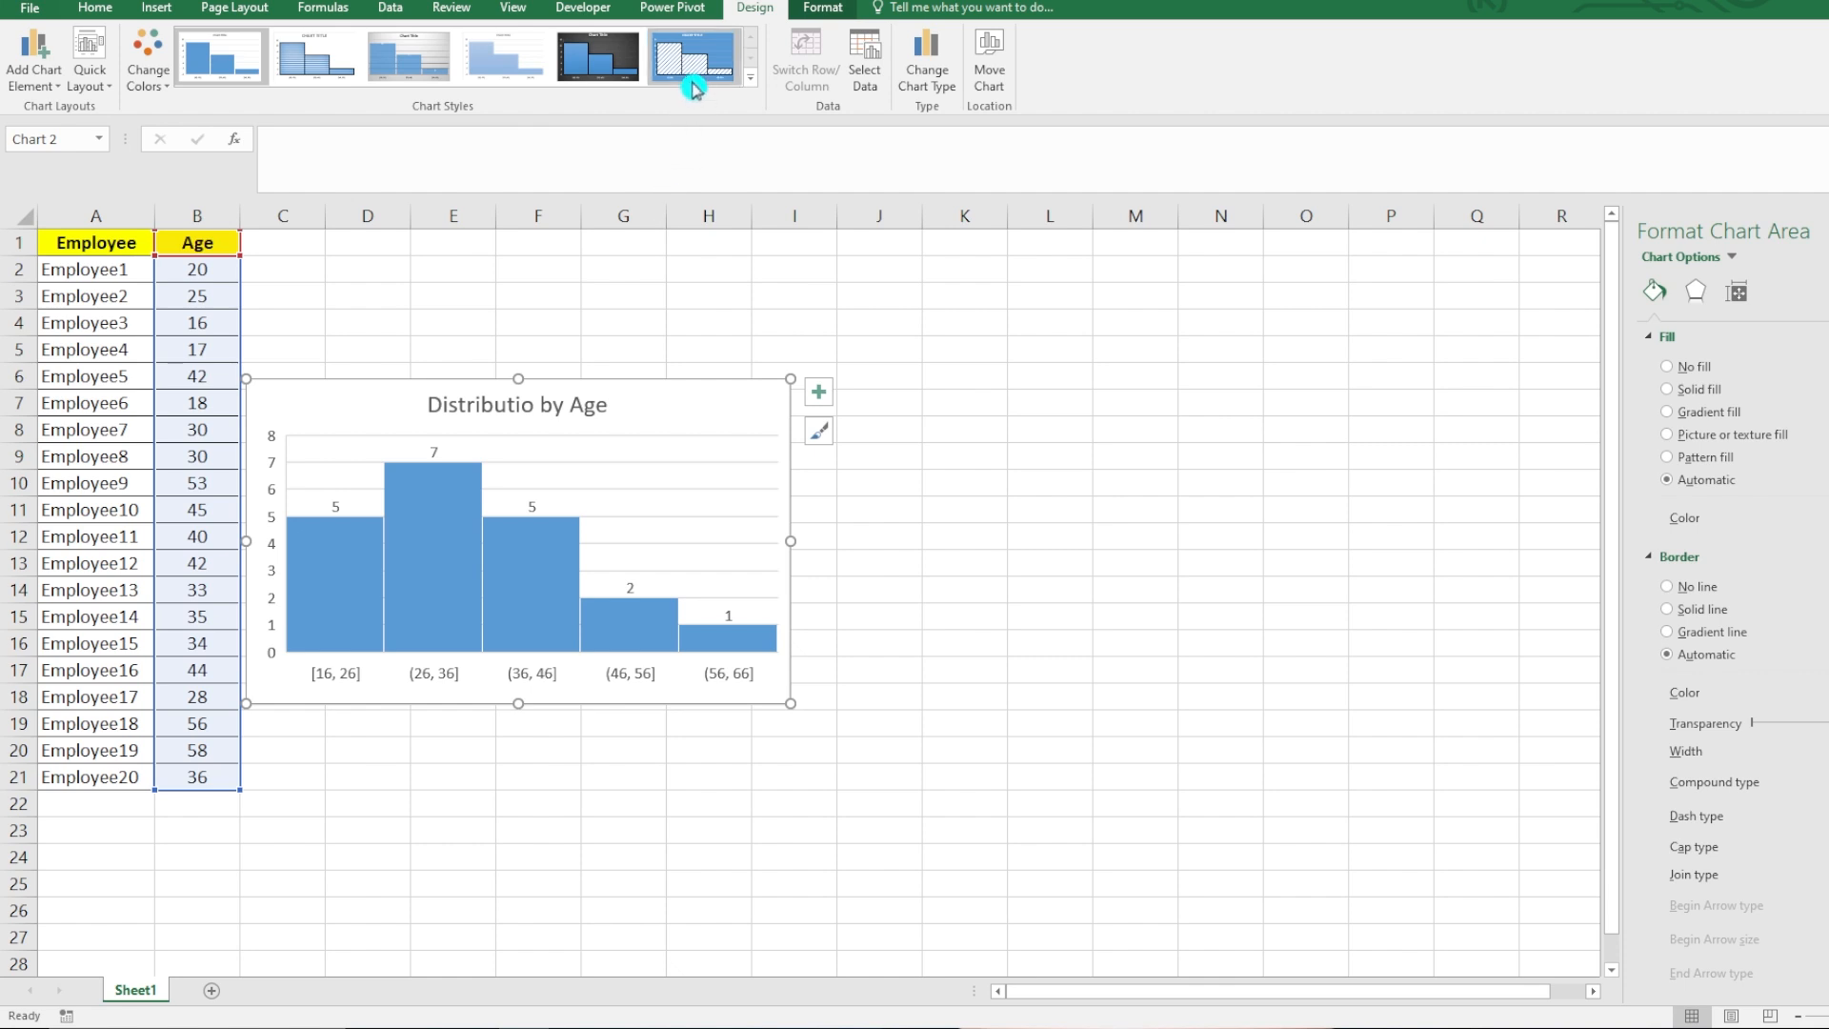
pyautogui.click(313, 81)
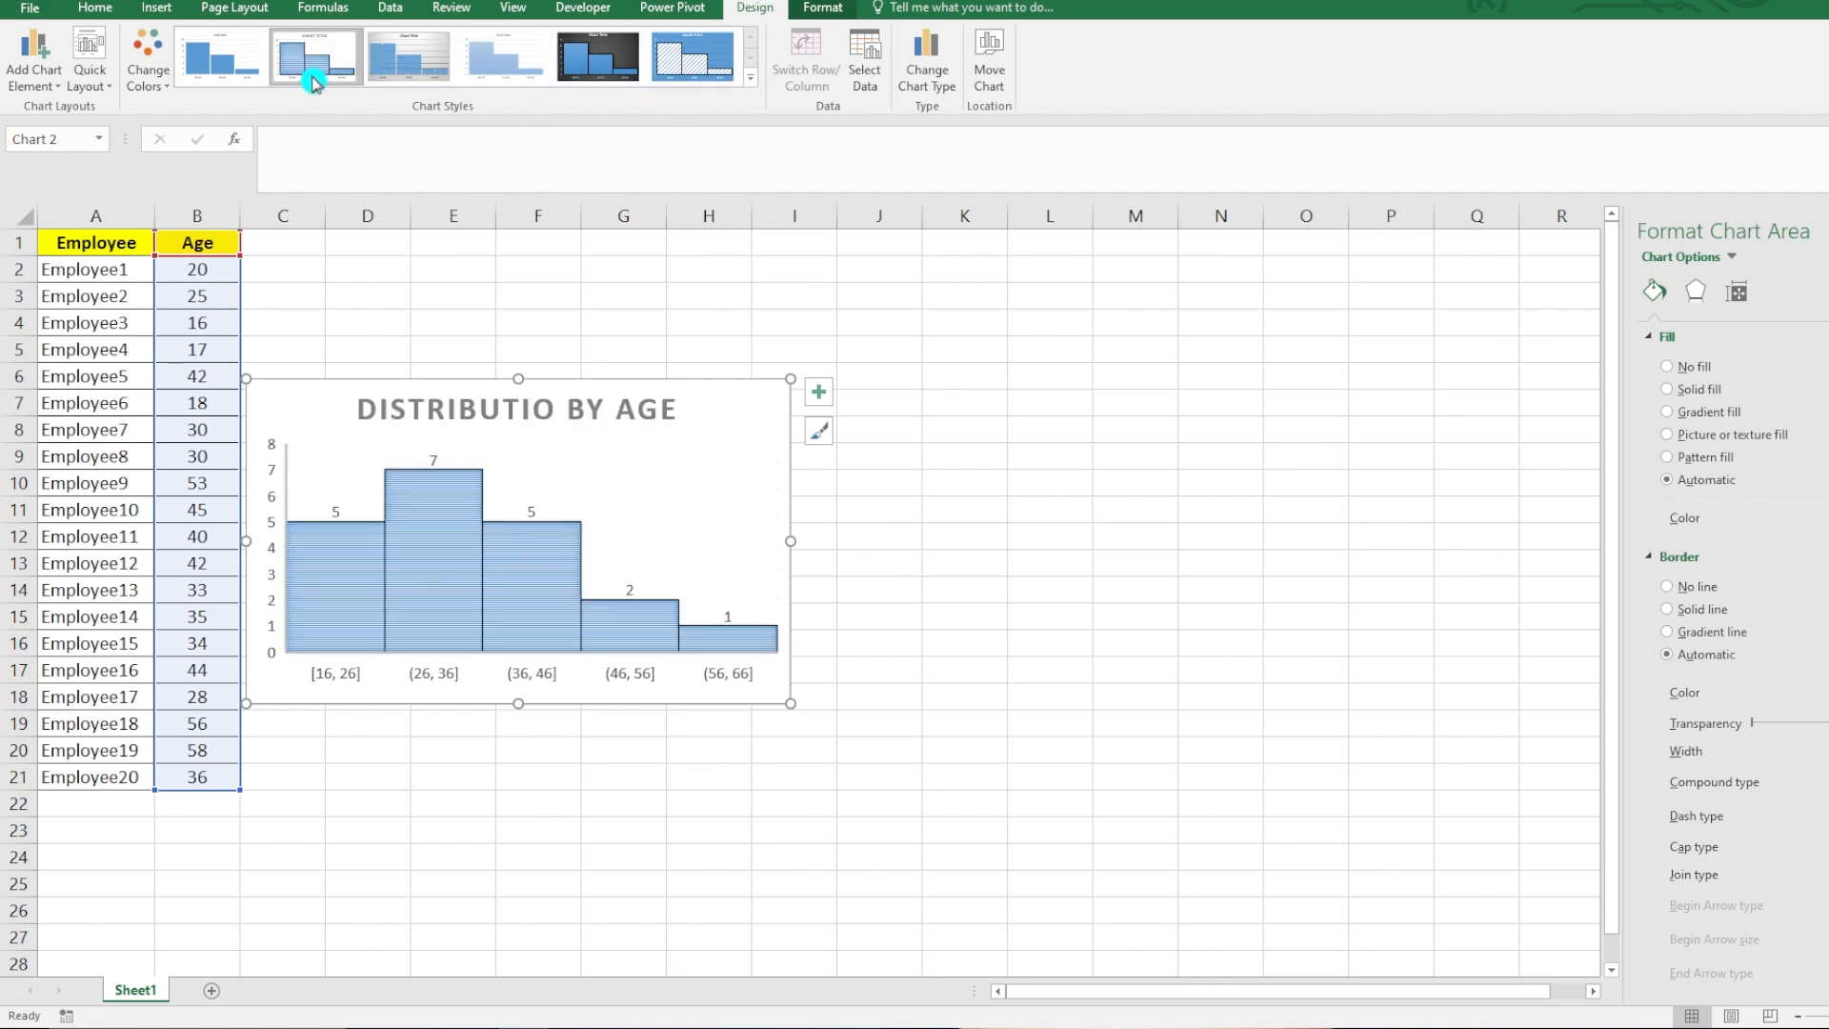
pyautogui.click(420, 78)
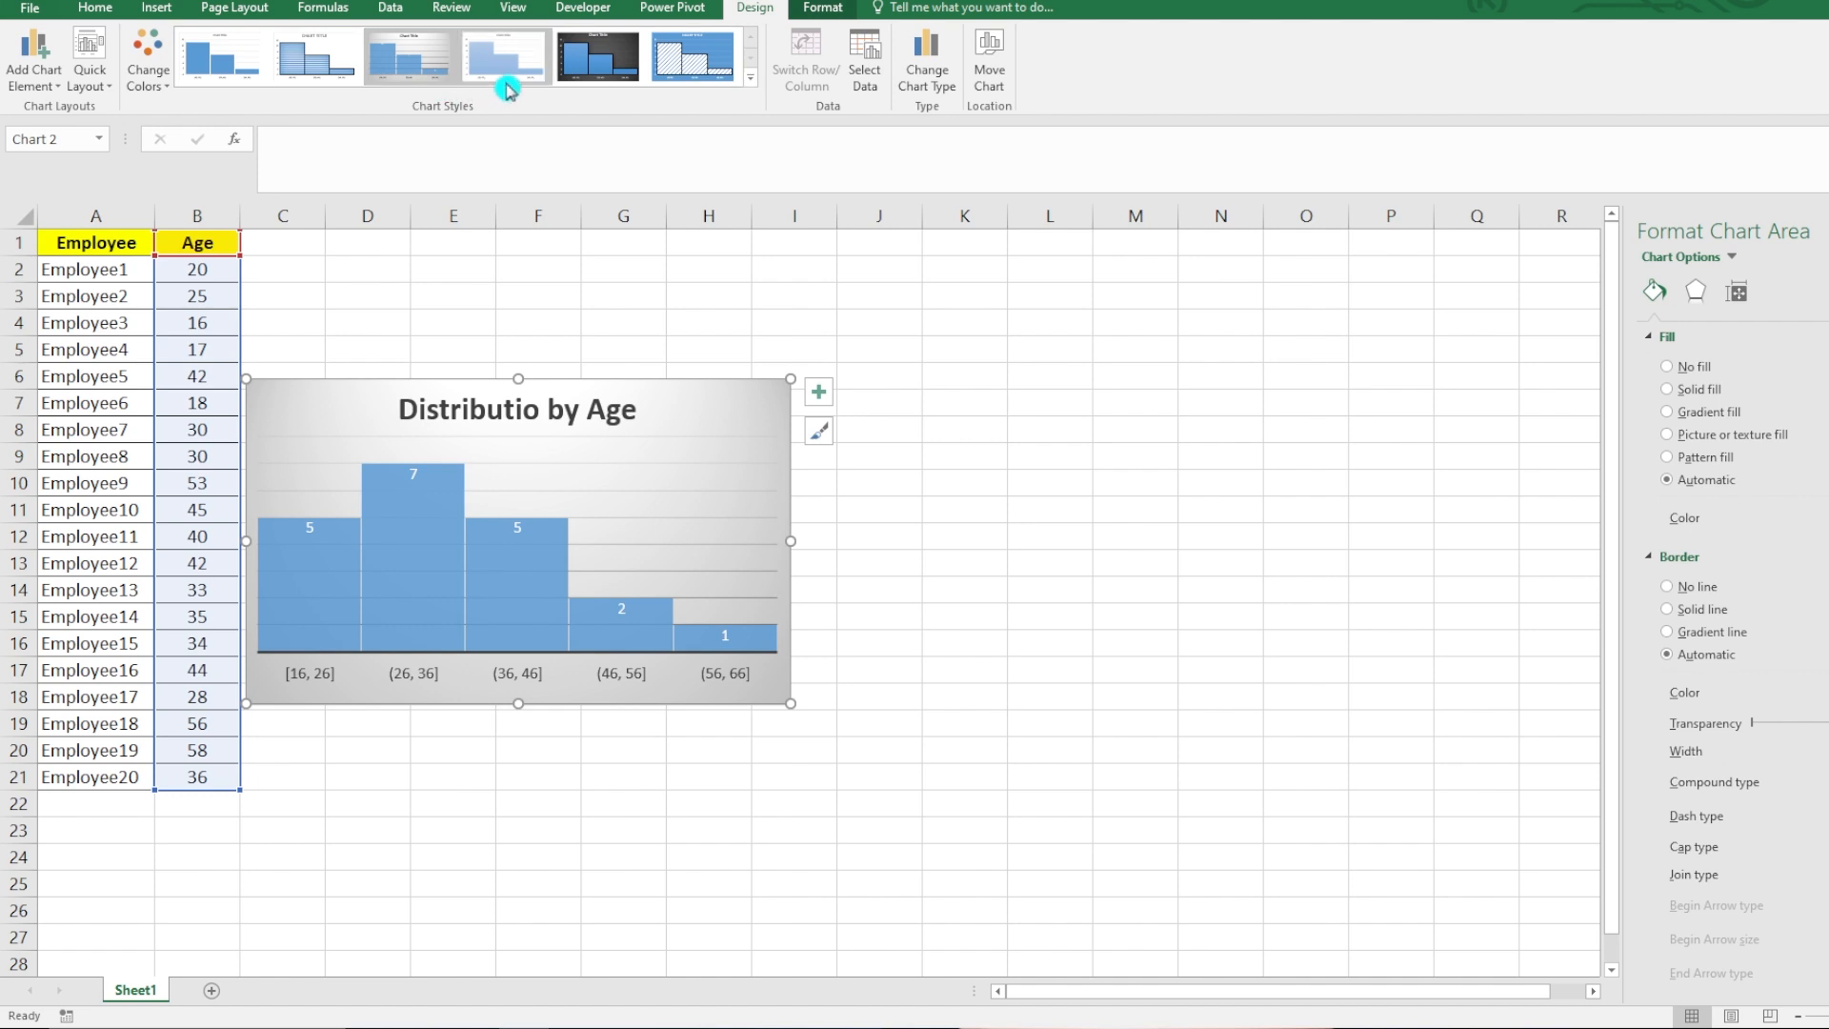
pyautogui.click(507, 86)
pyautogui.click(598, 82)
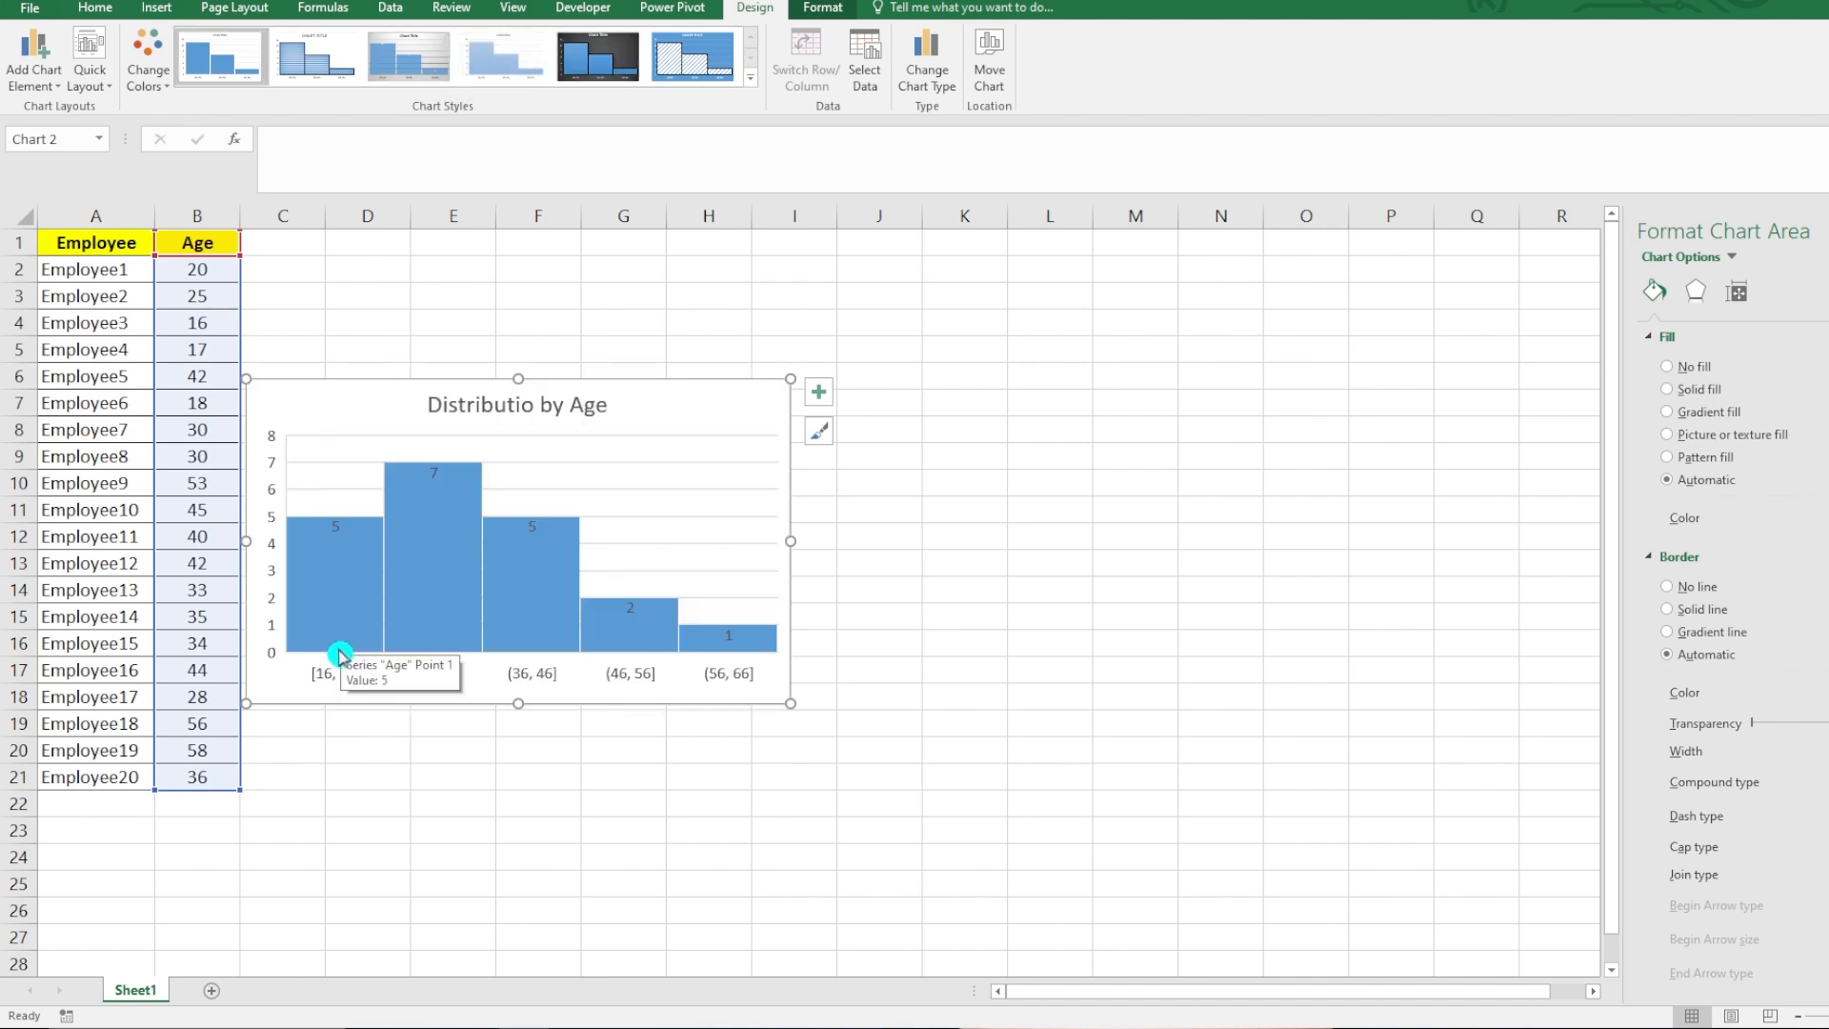
pyautogui.moveTo(346, 622)
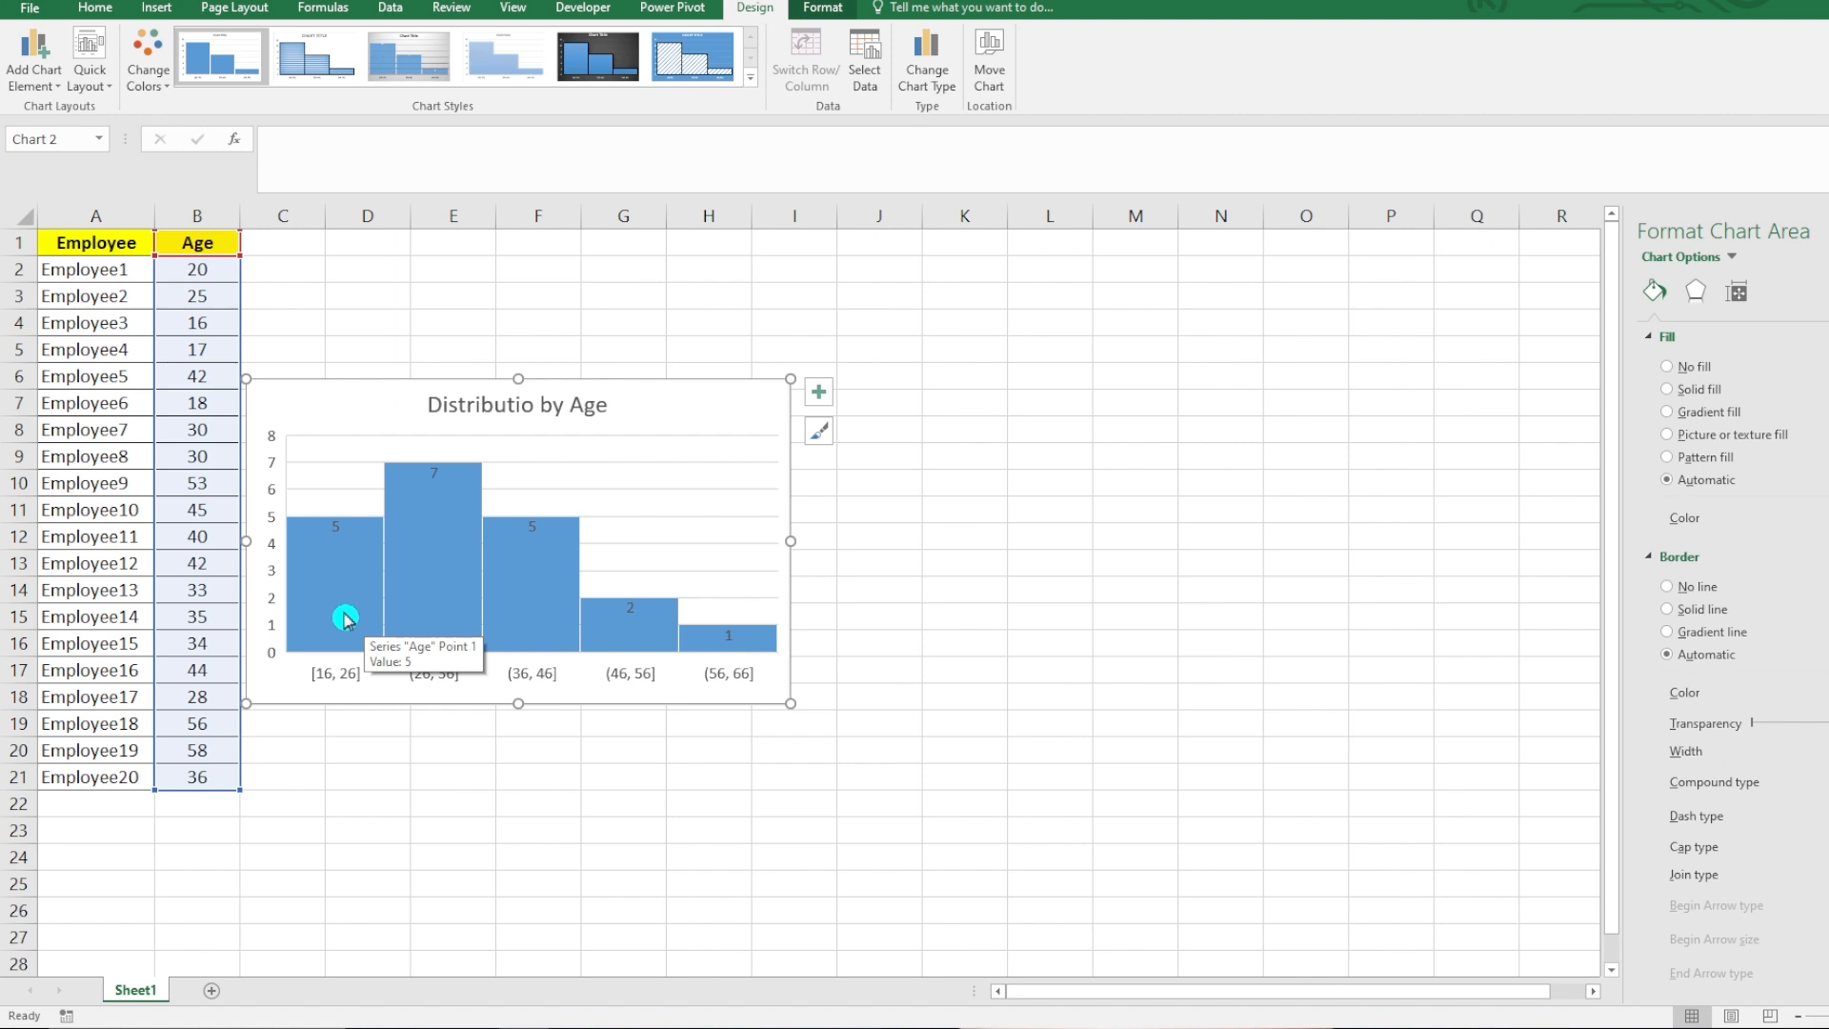
pyautogui.press('Escape')
# Step: Fill only the histogram's [16, 26] bar with light green
pyautogui.click(340, 578)
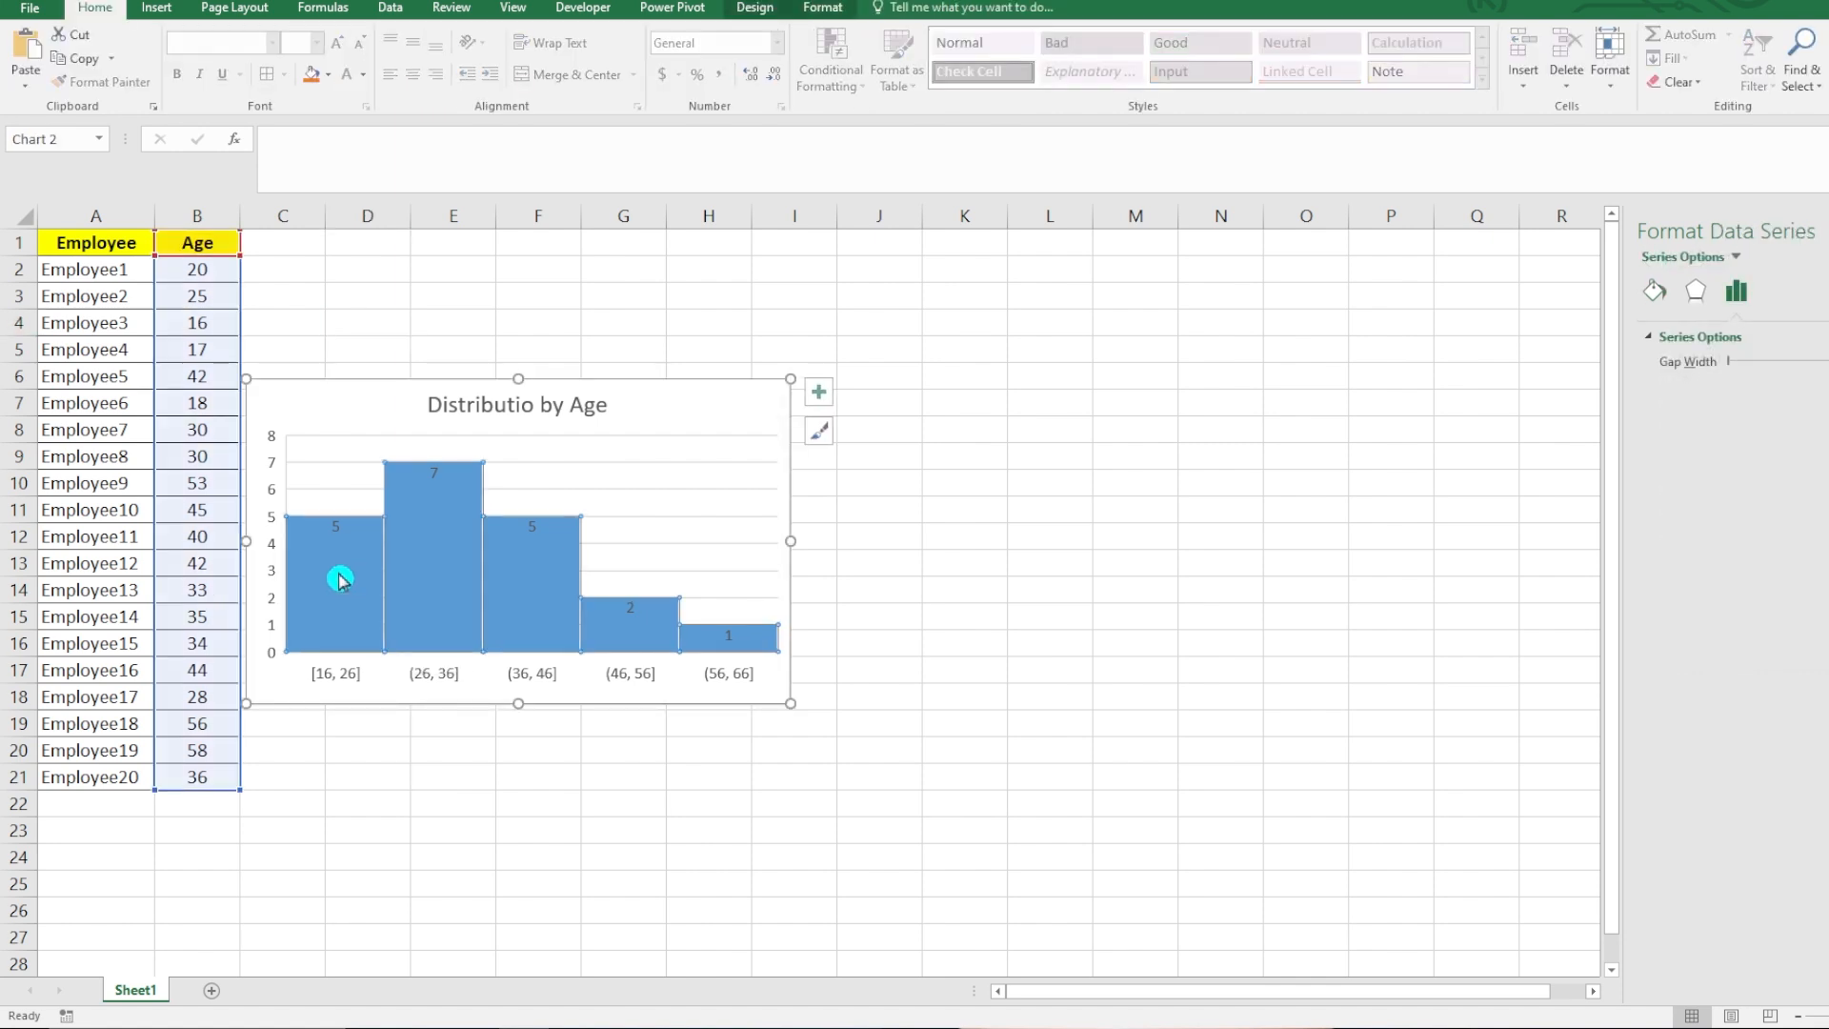
pyautogui.click(340, 578)
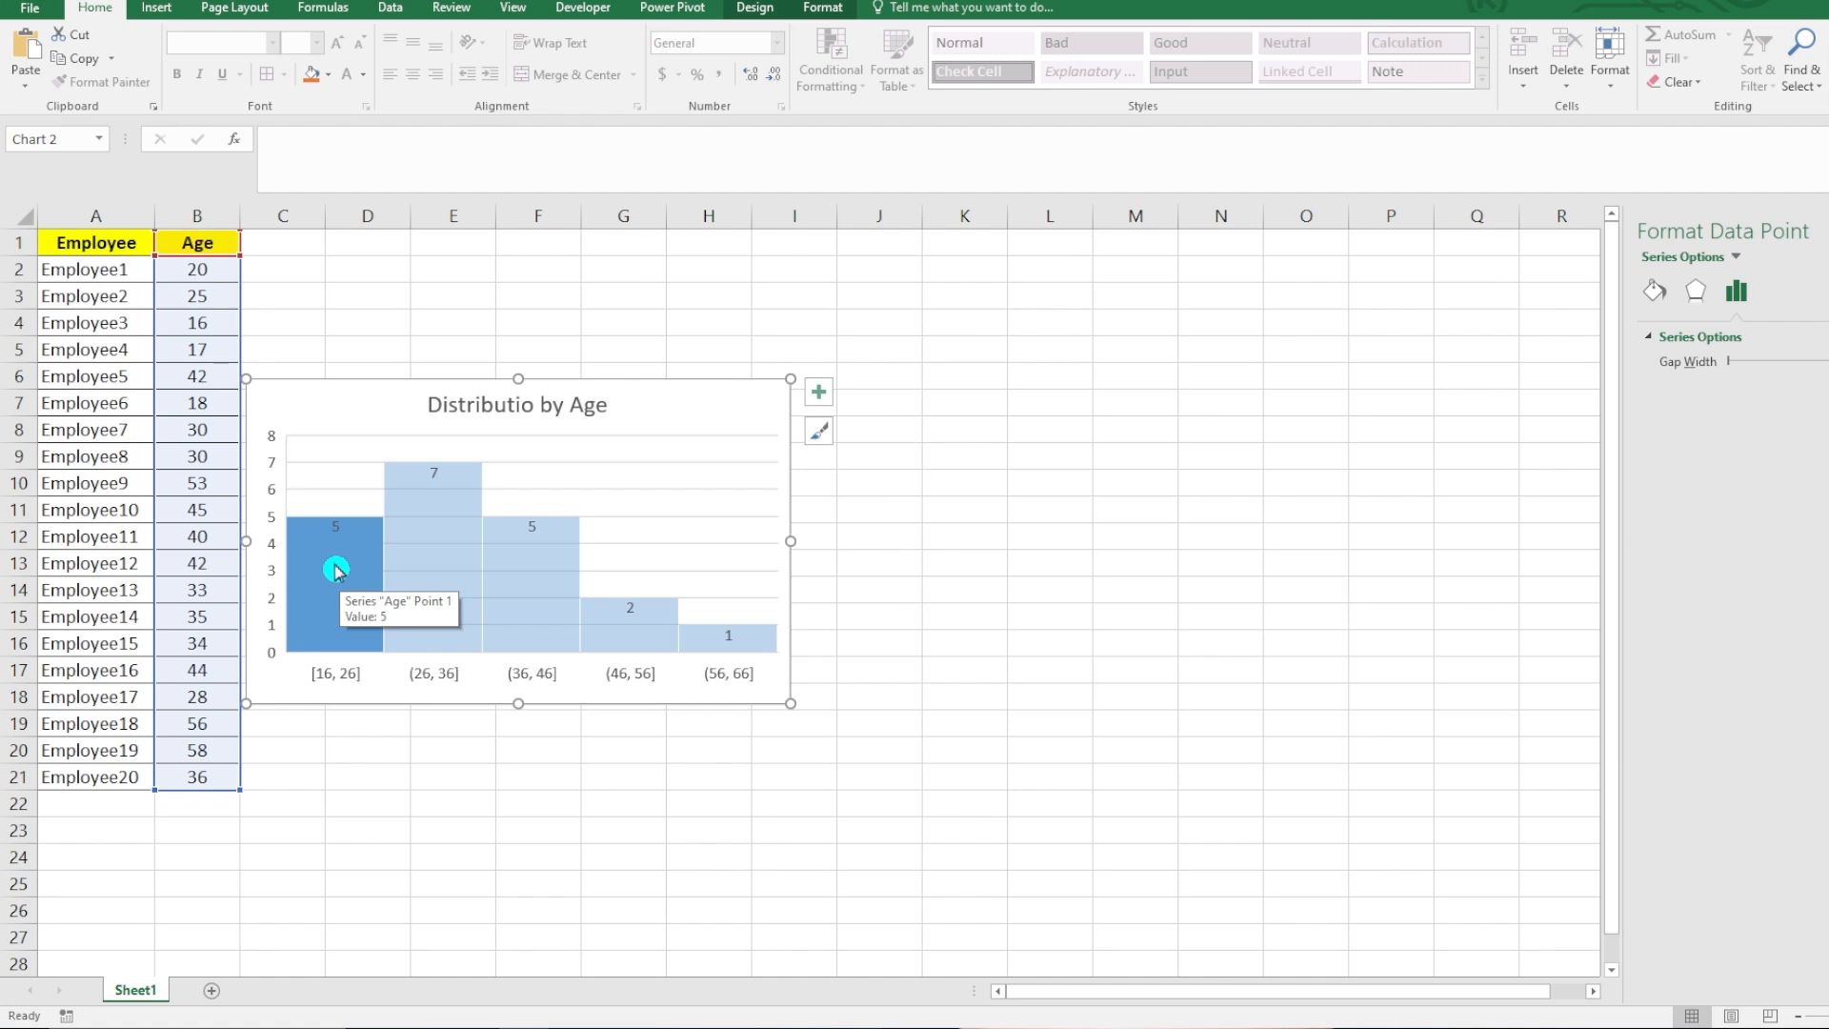
pyautogui.rightClick(335, 569)
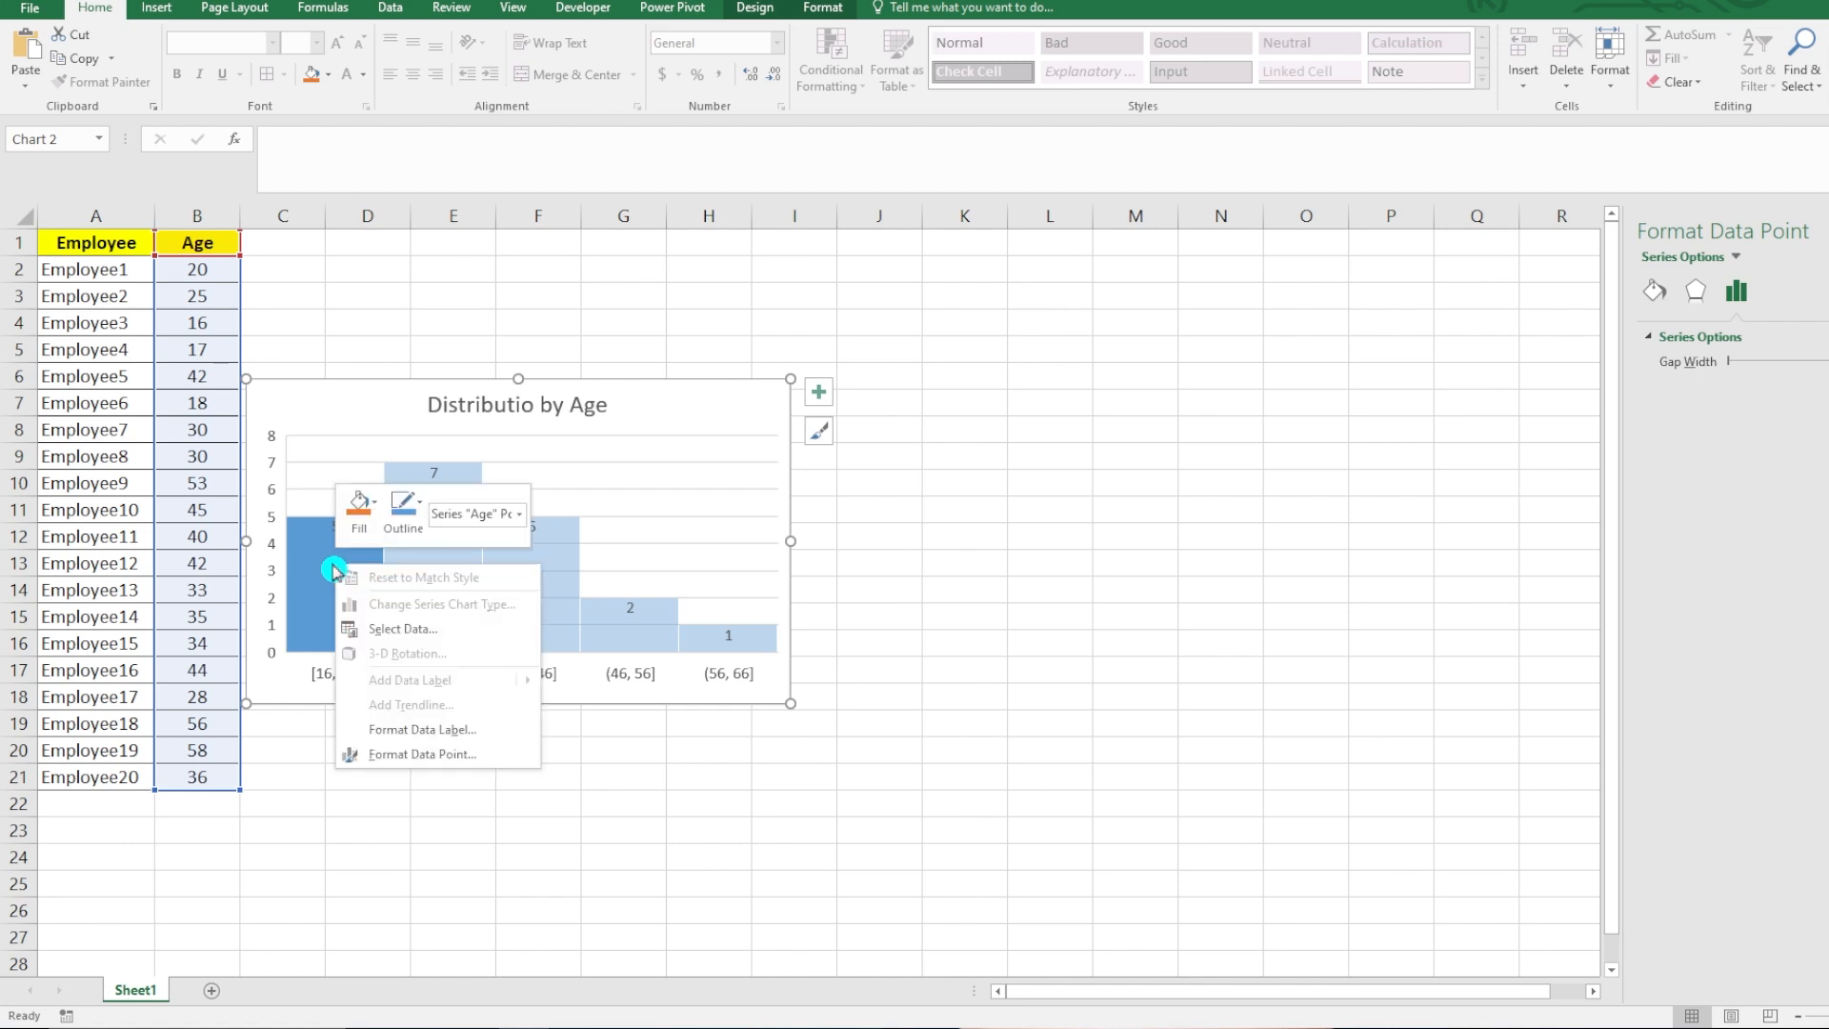
pyautogui.click(378, 526)
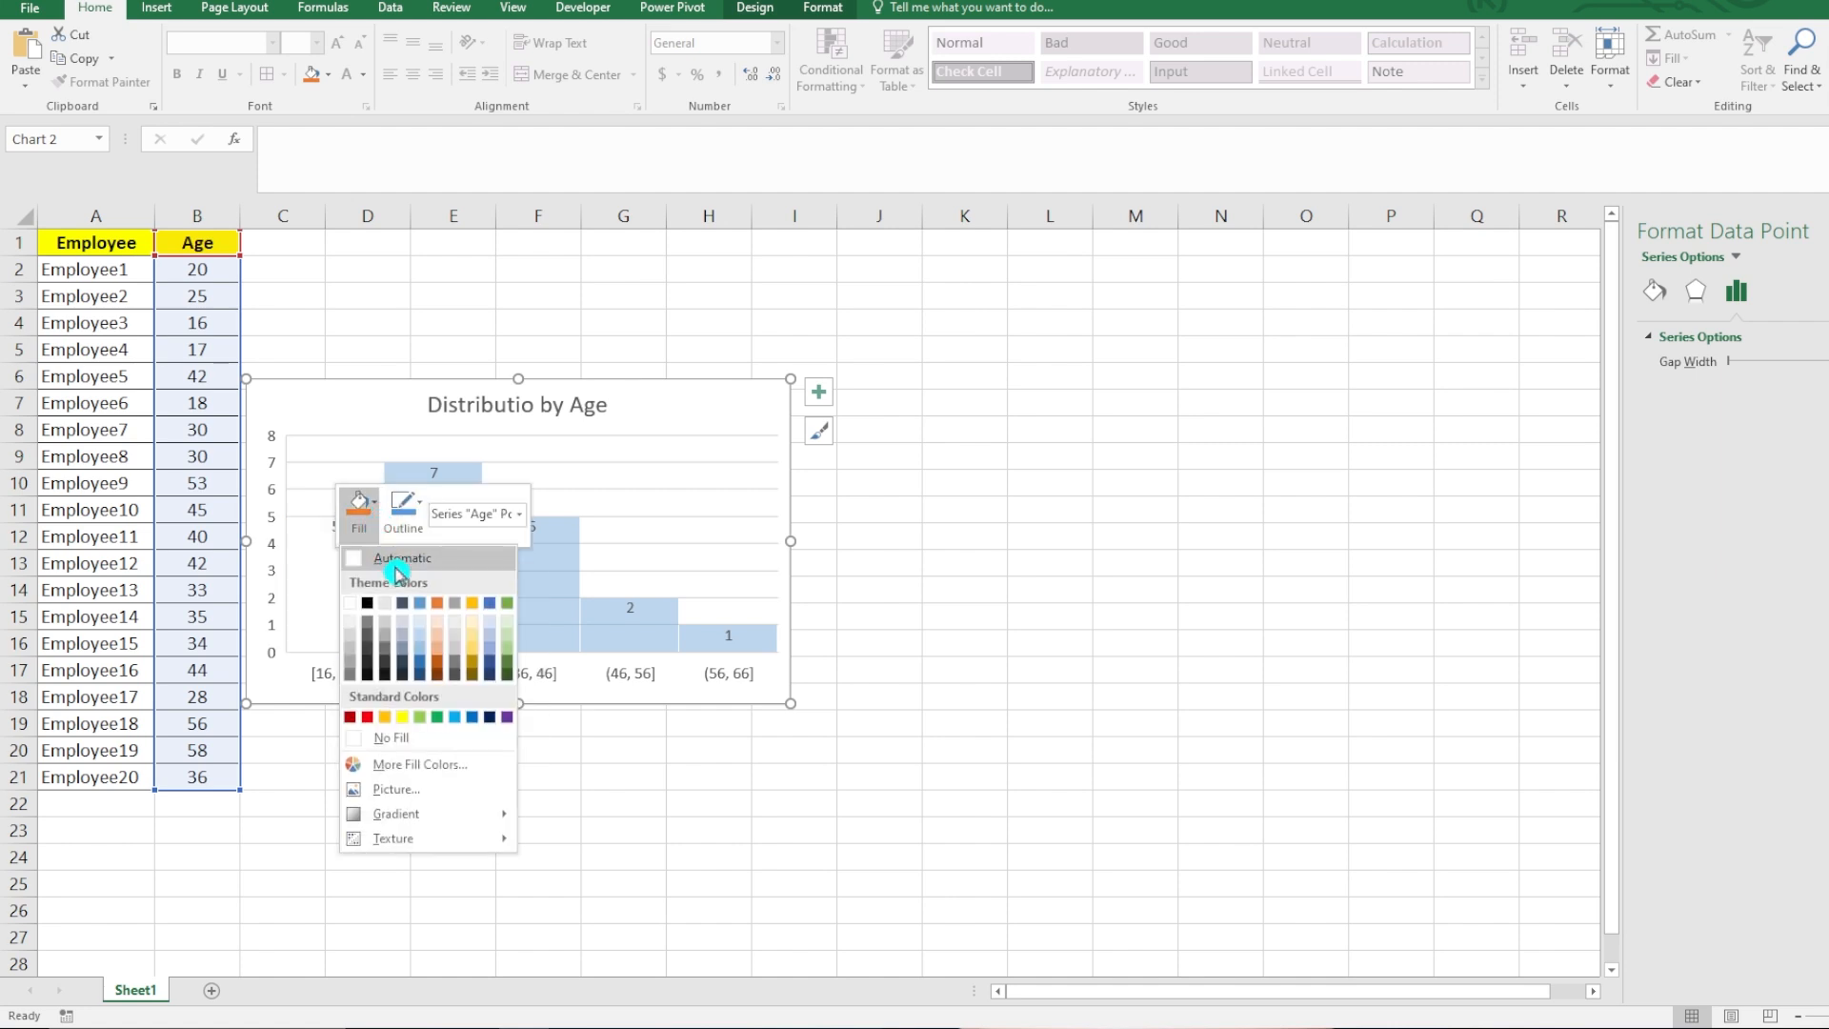
pyautogui.click(506, 653)
# Step: Fill only the histogram's (26, 36] bar with standard red
pyautogui.click(449, 613)
pyautogui.rightClick(449, 607)
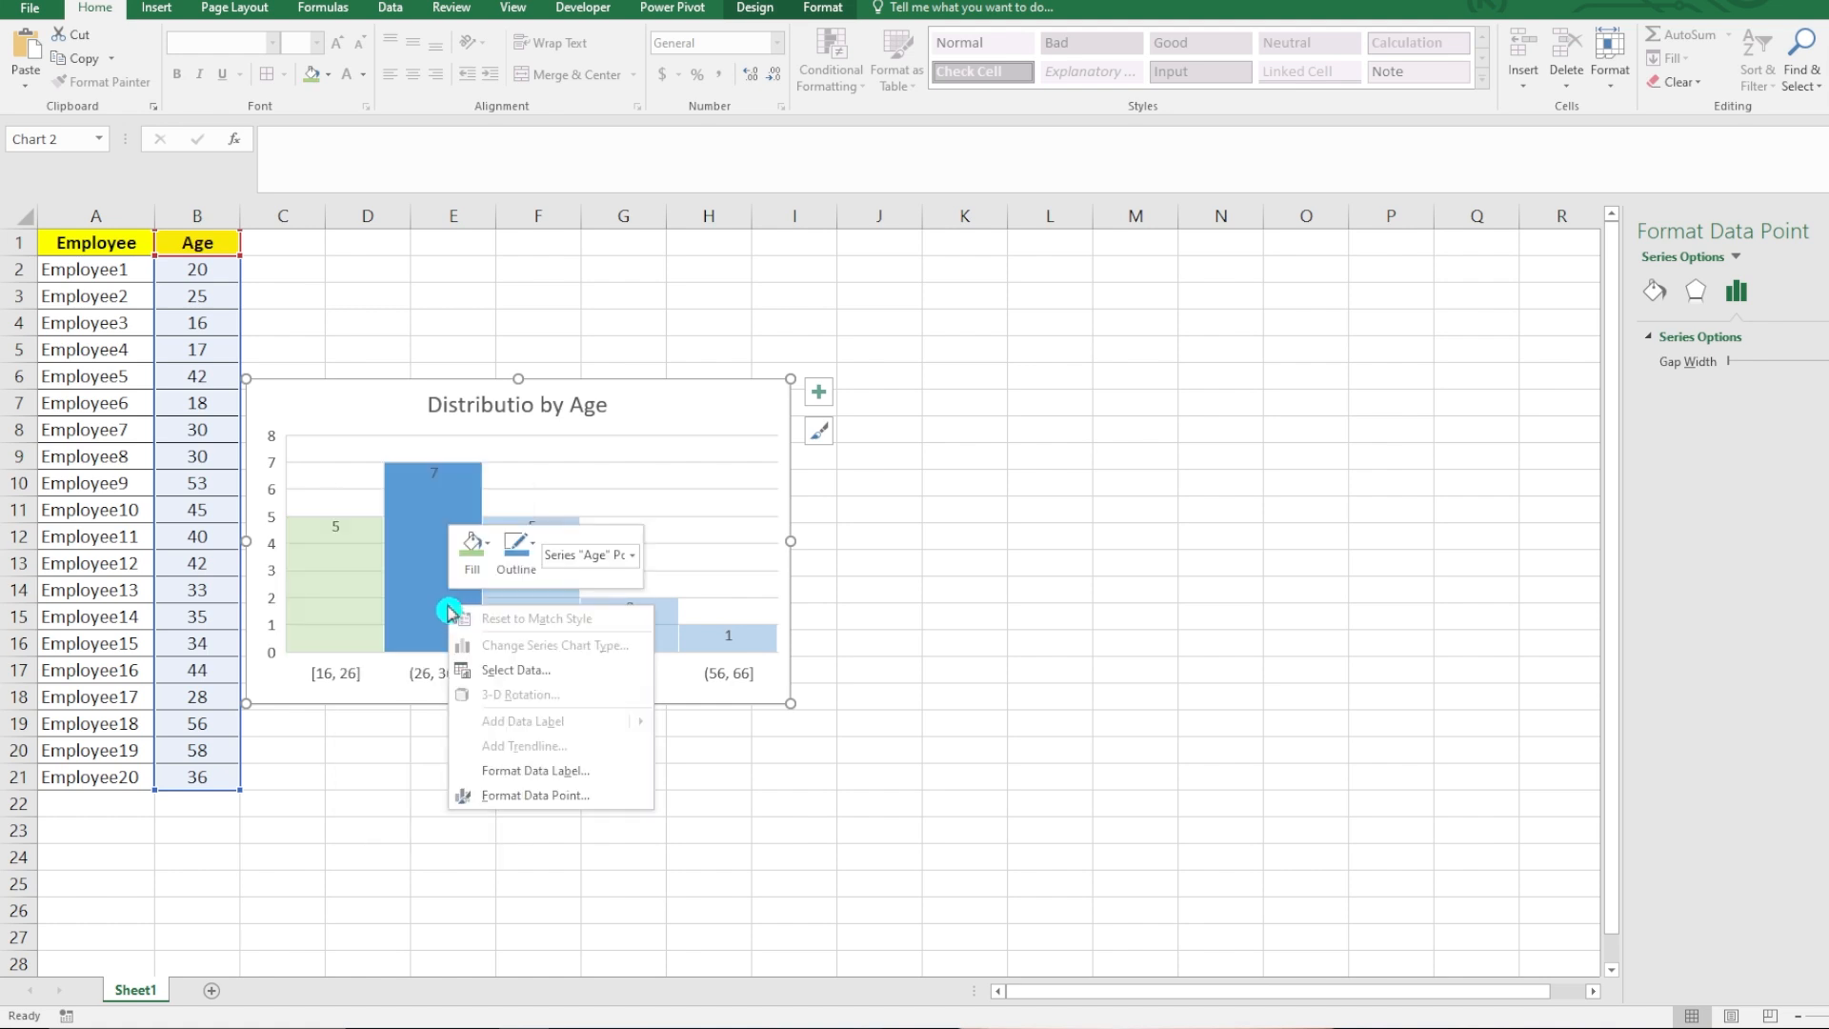
pyautogui.click(489, 560)
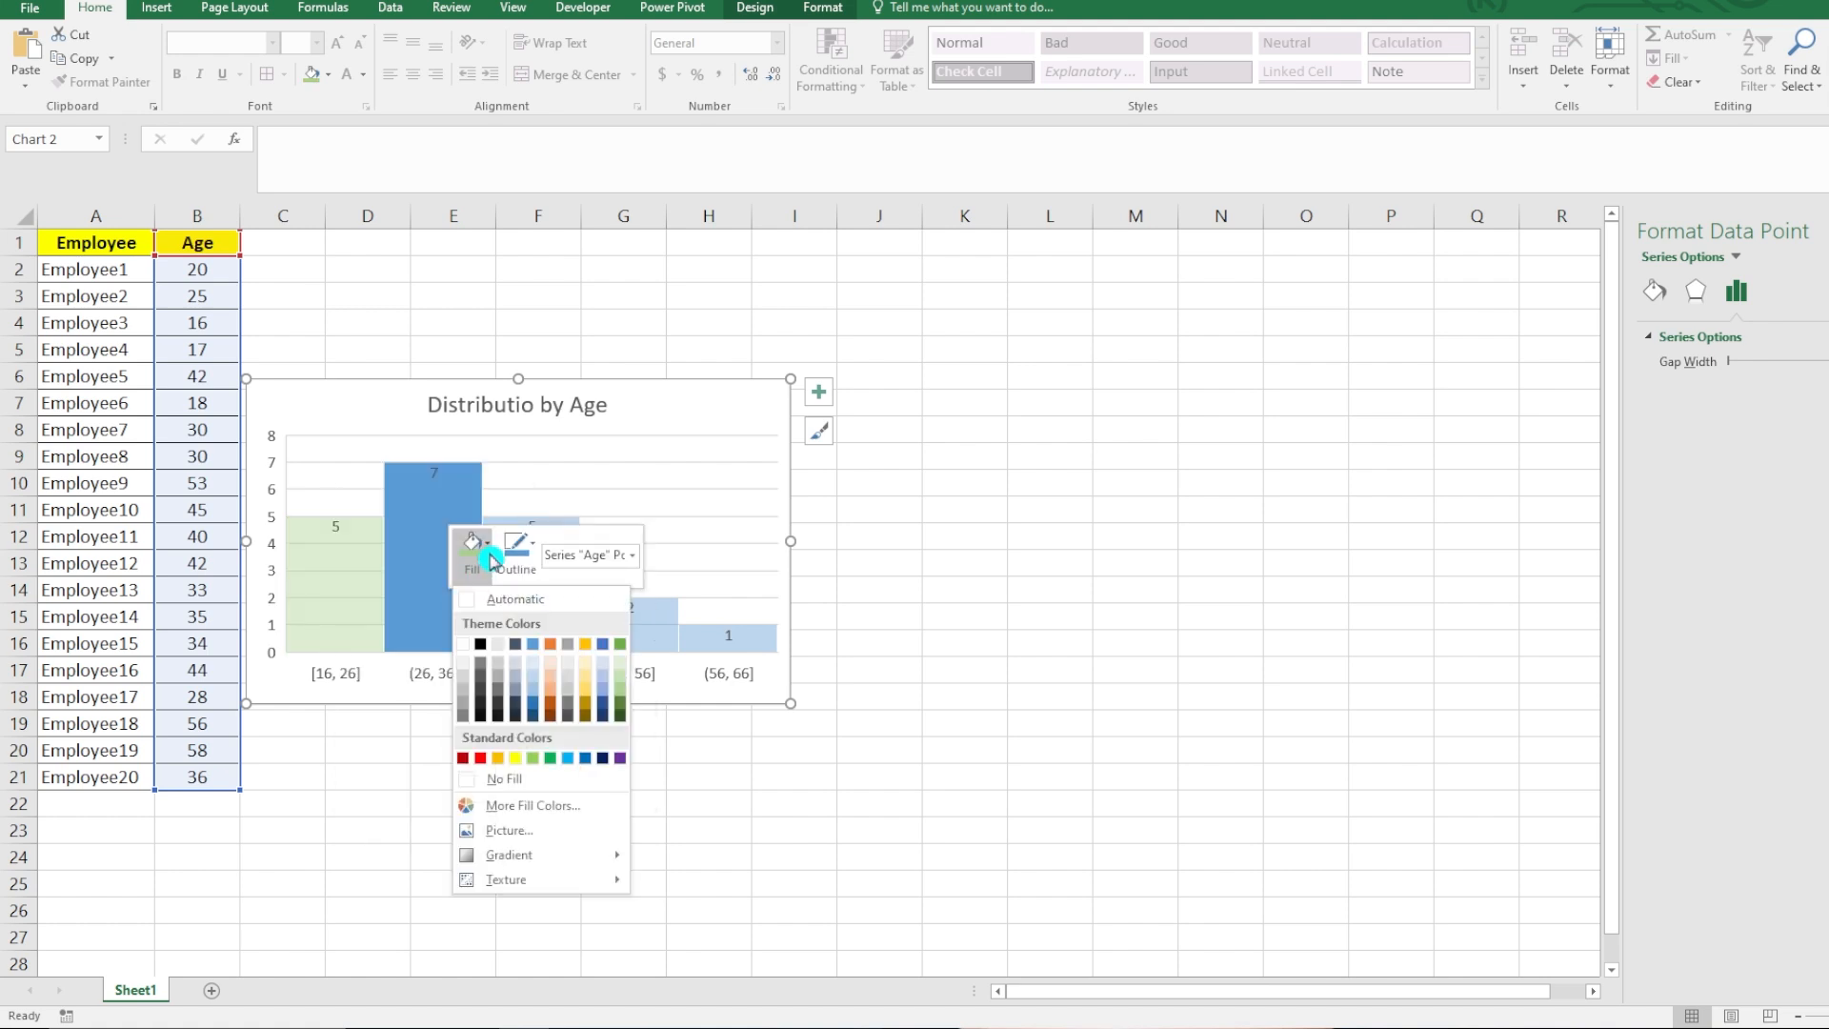
pyautogui.click(482, 759)
# Step: Fill only the histogram's (36, 46] bar with standard blue
pyautogui.rightClick(528, 600)
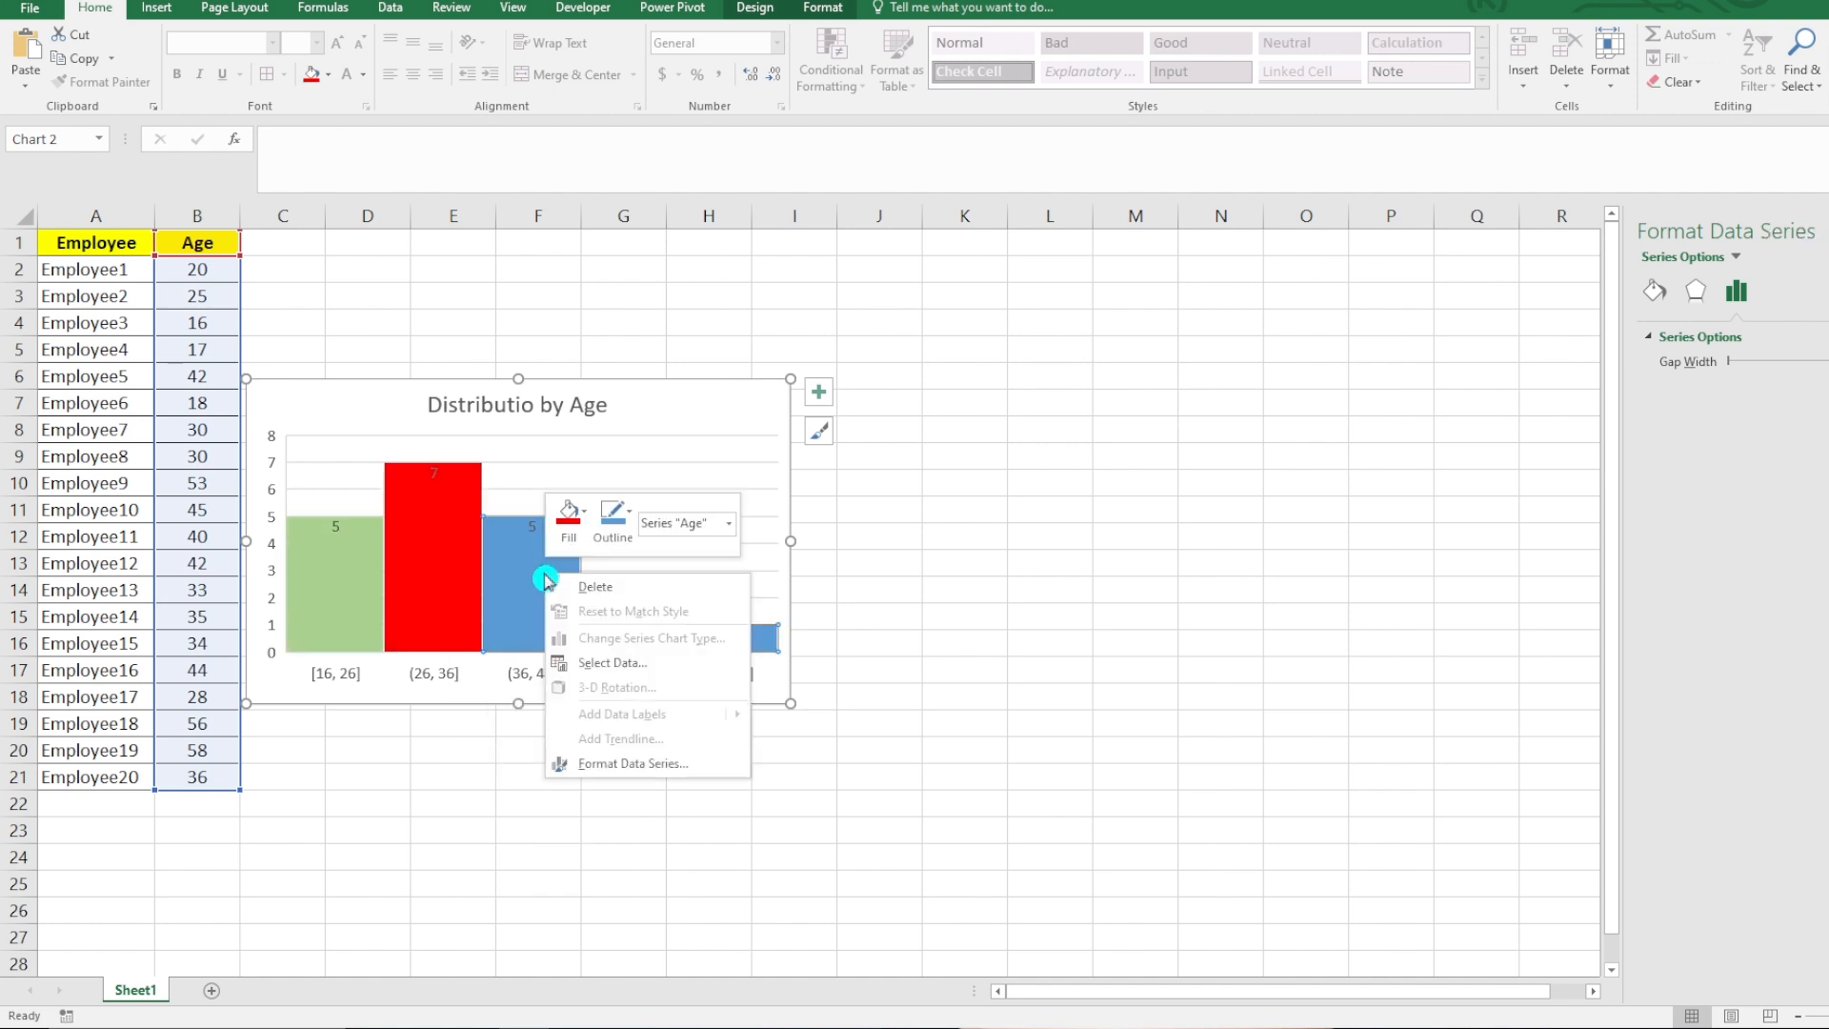
pyautogui.click(529, 600)
pyautogui.rightClick(528, 600)
pyautogui.click(571, 511)
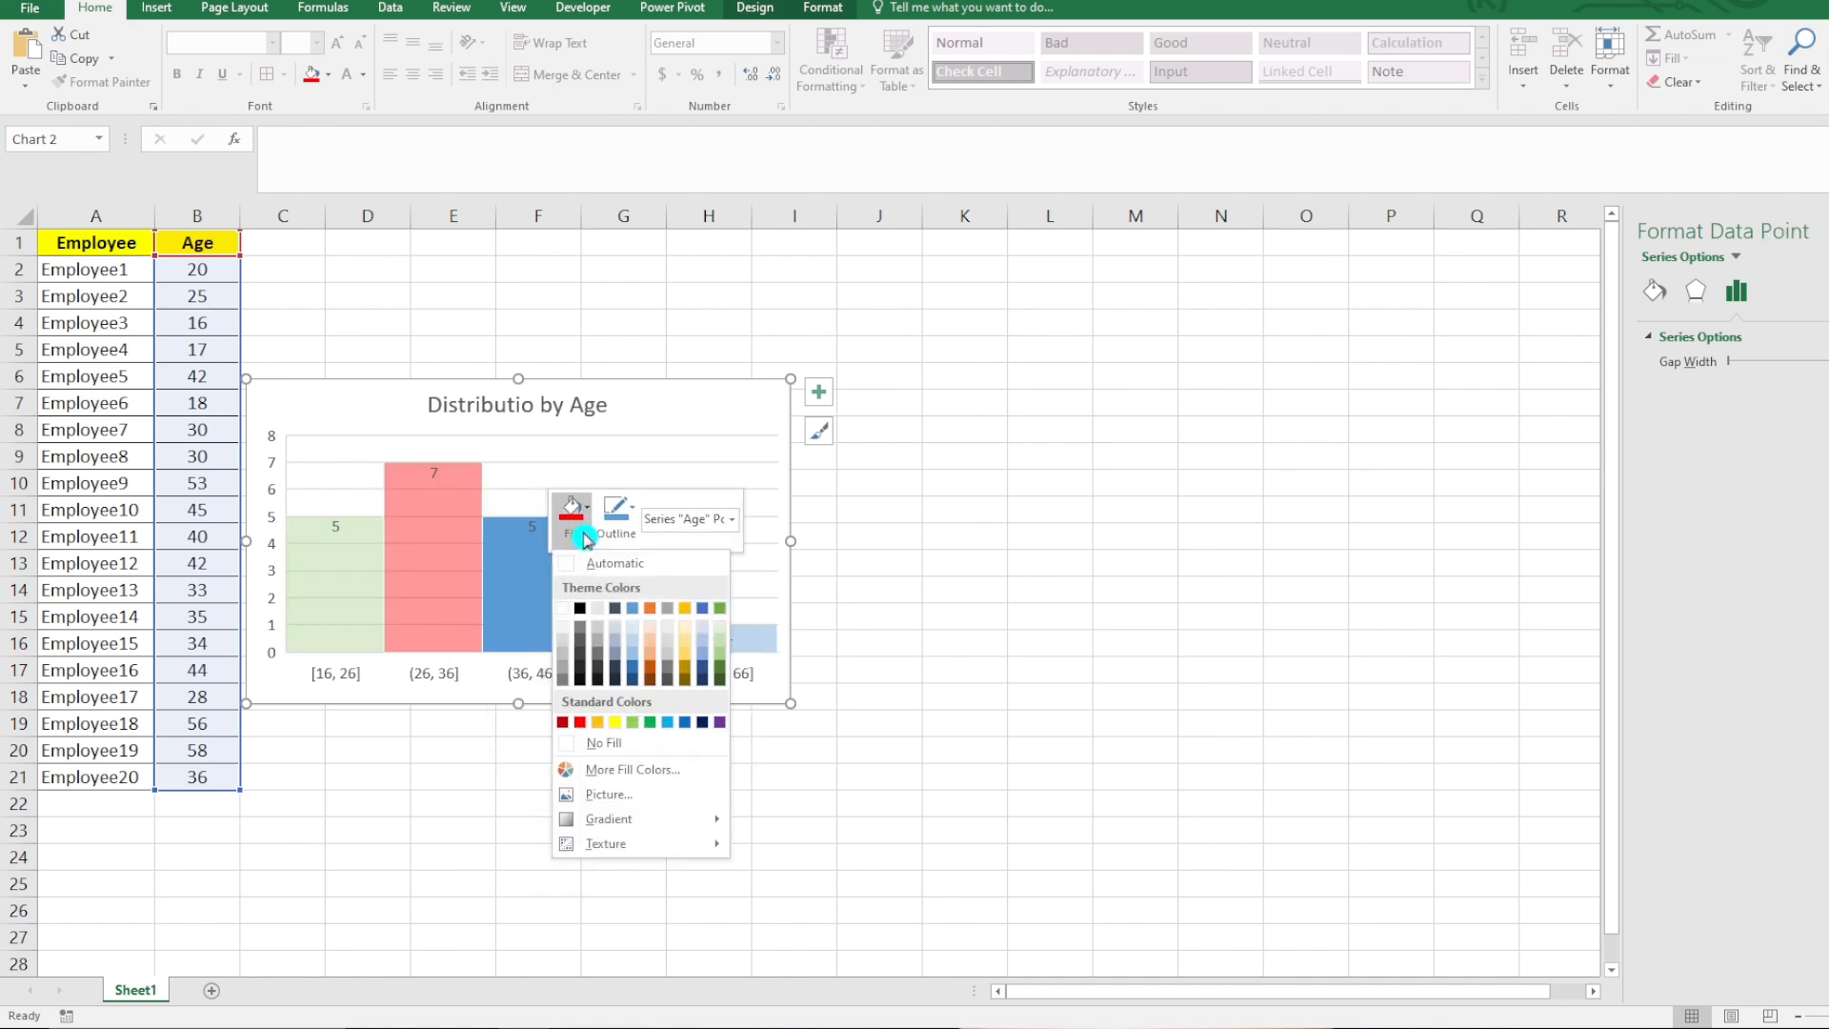
pyautogui.click(682, 724)
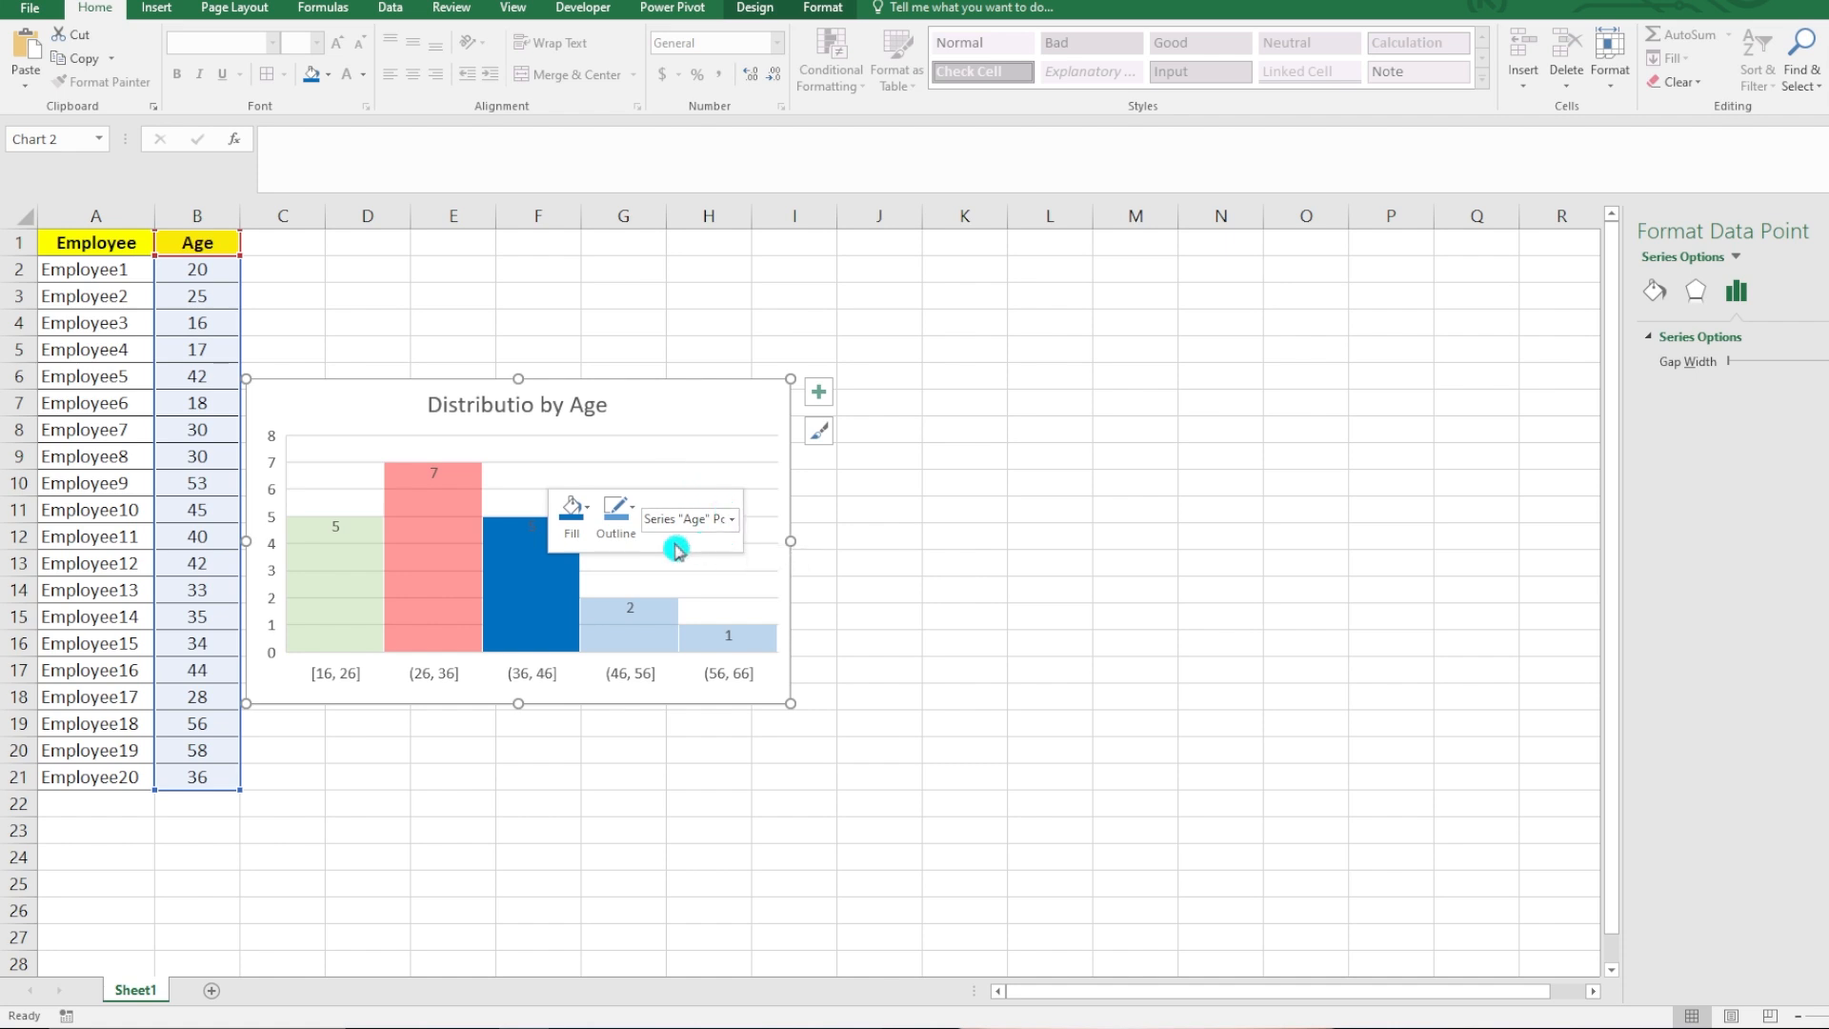
# Step: Give the (36, 46] bar a yellow outline with a weight of 1 pt
pyautogui.click(637, 528)
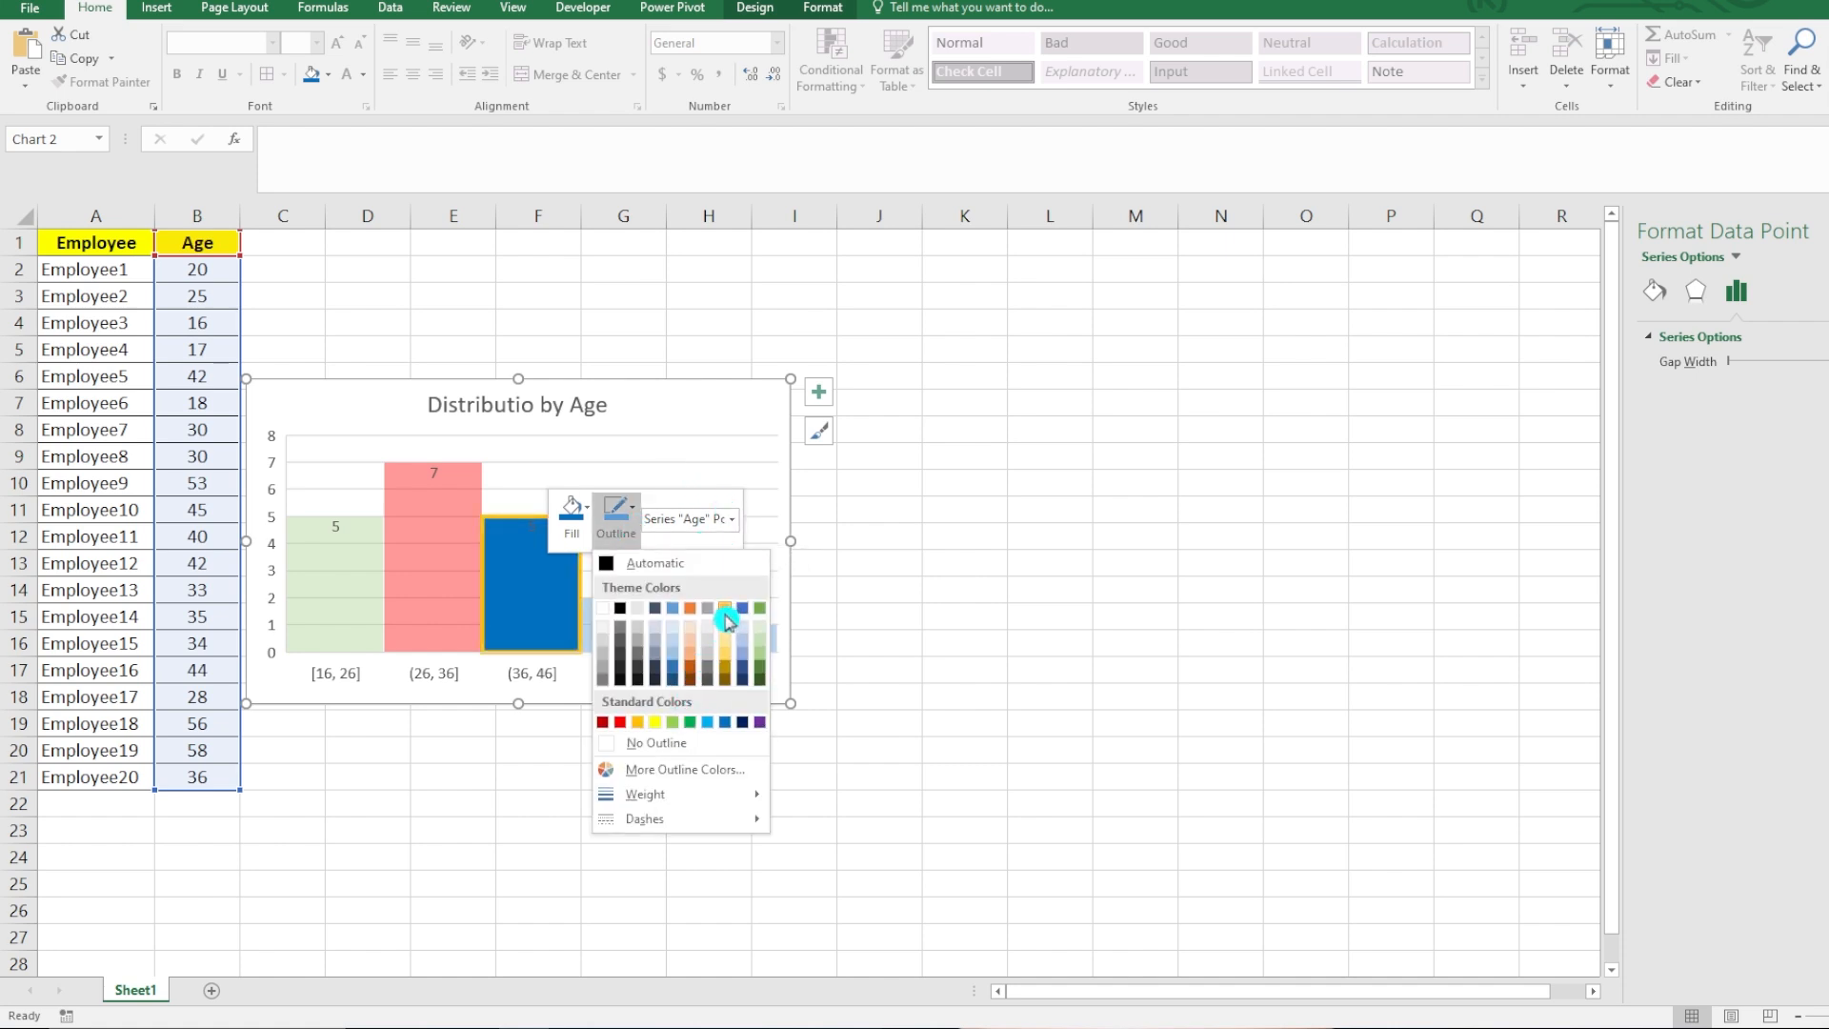
pyautogui.click(653, 726)
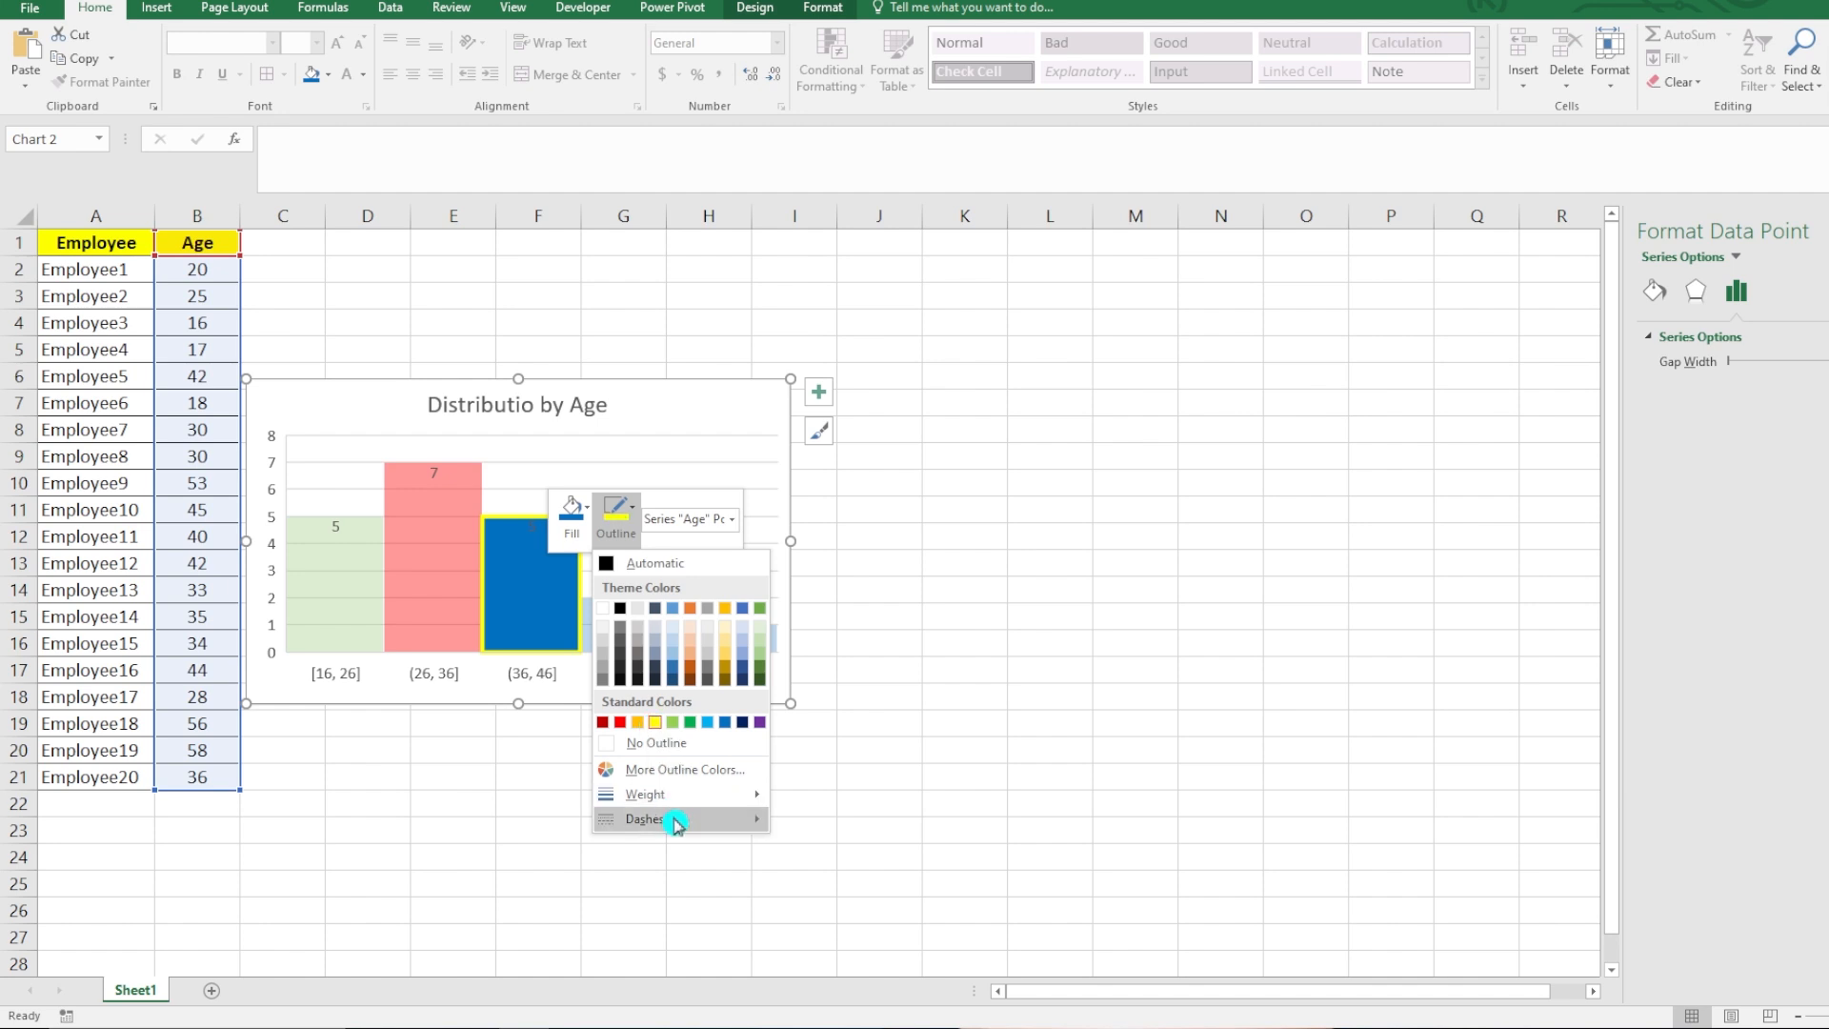
pyautogui.moveTo(695, 794)
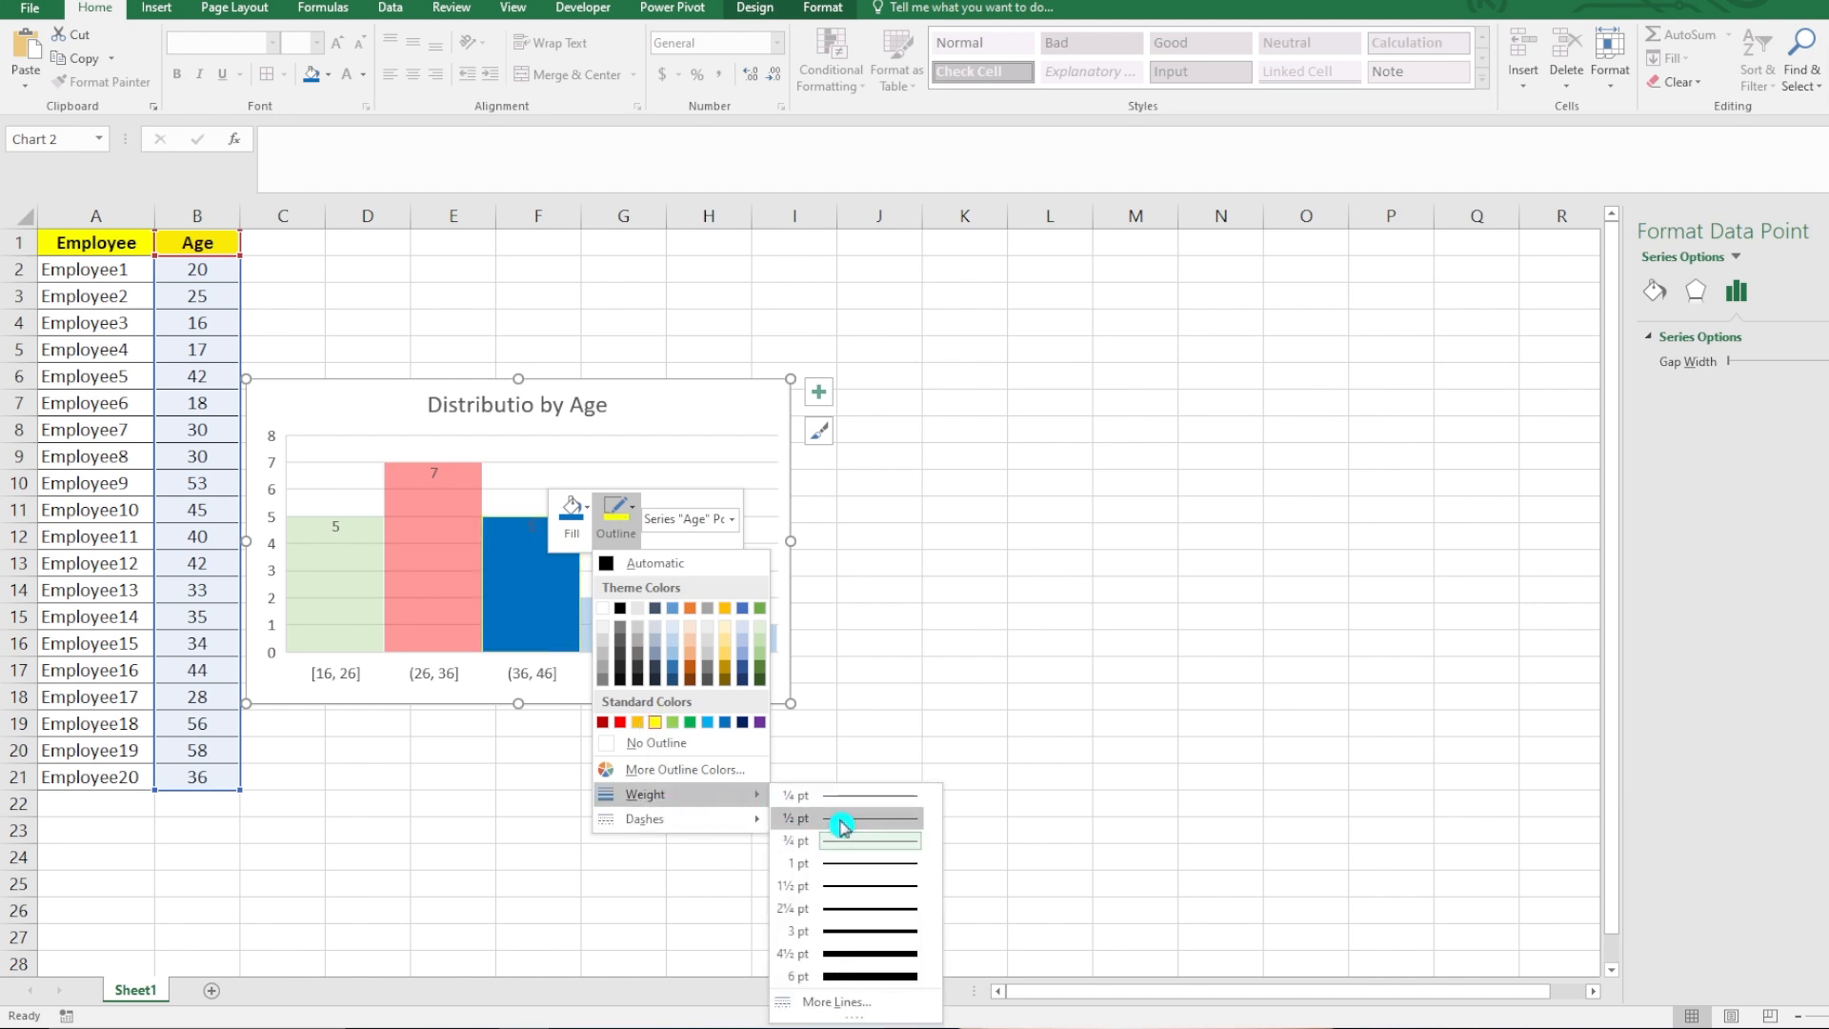
pyautogui.click(839, 863)
# Step: Correct the spelling of the chart title so it reads "Distribution by Age"
pyautogui.click(678, 436)
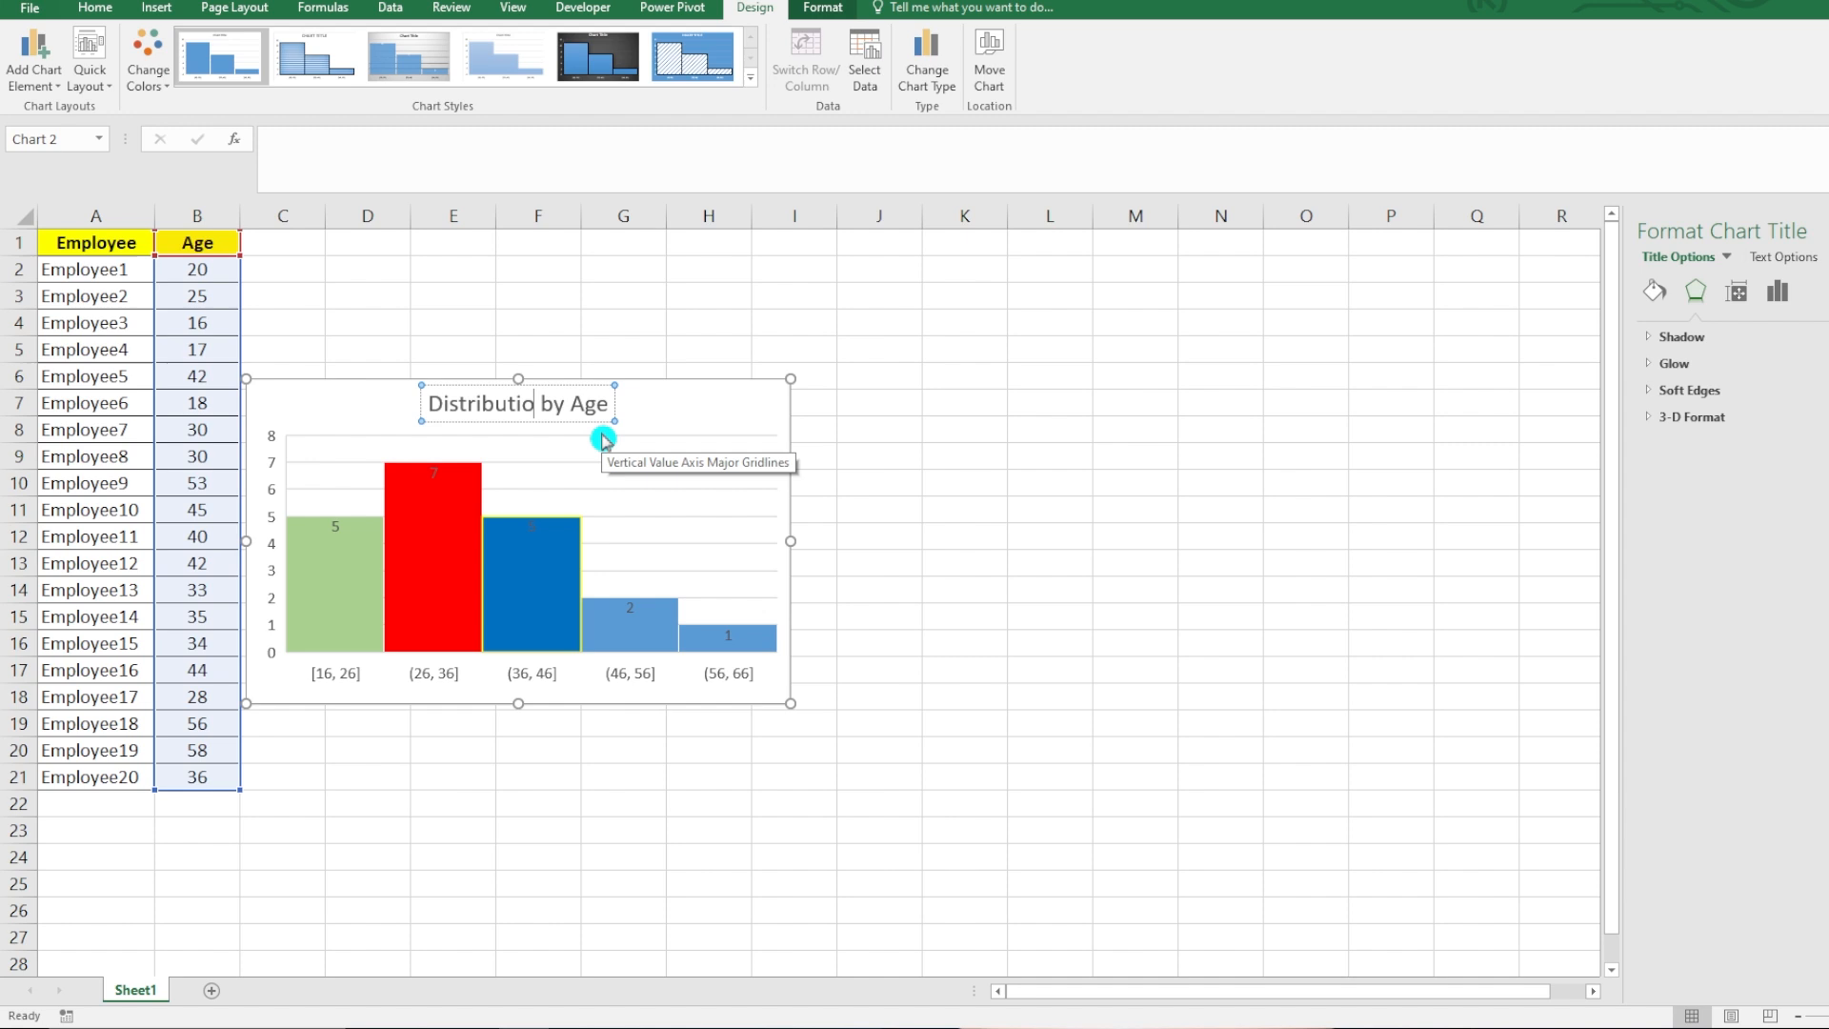
pyautogui.write('n')
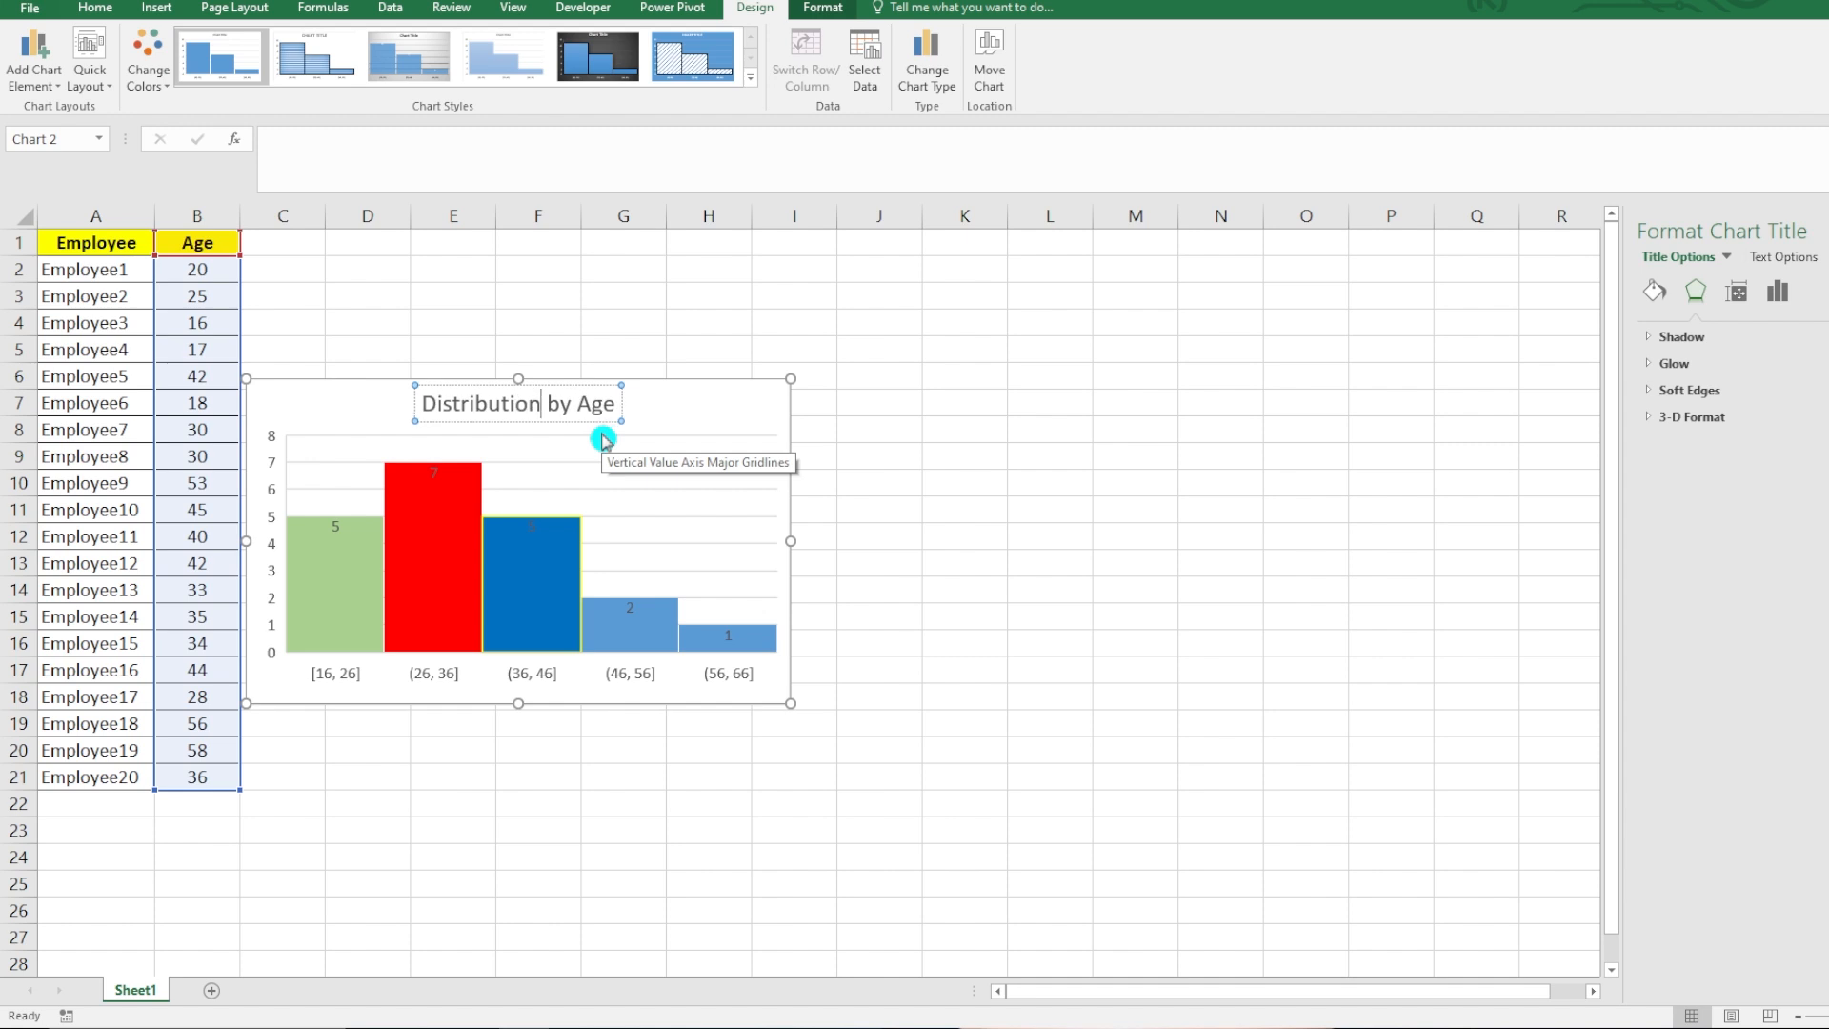
pyautogui.click(724, 533)
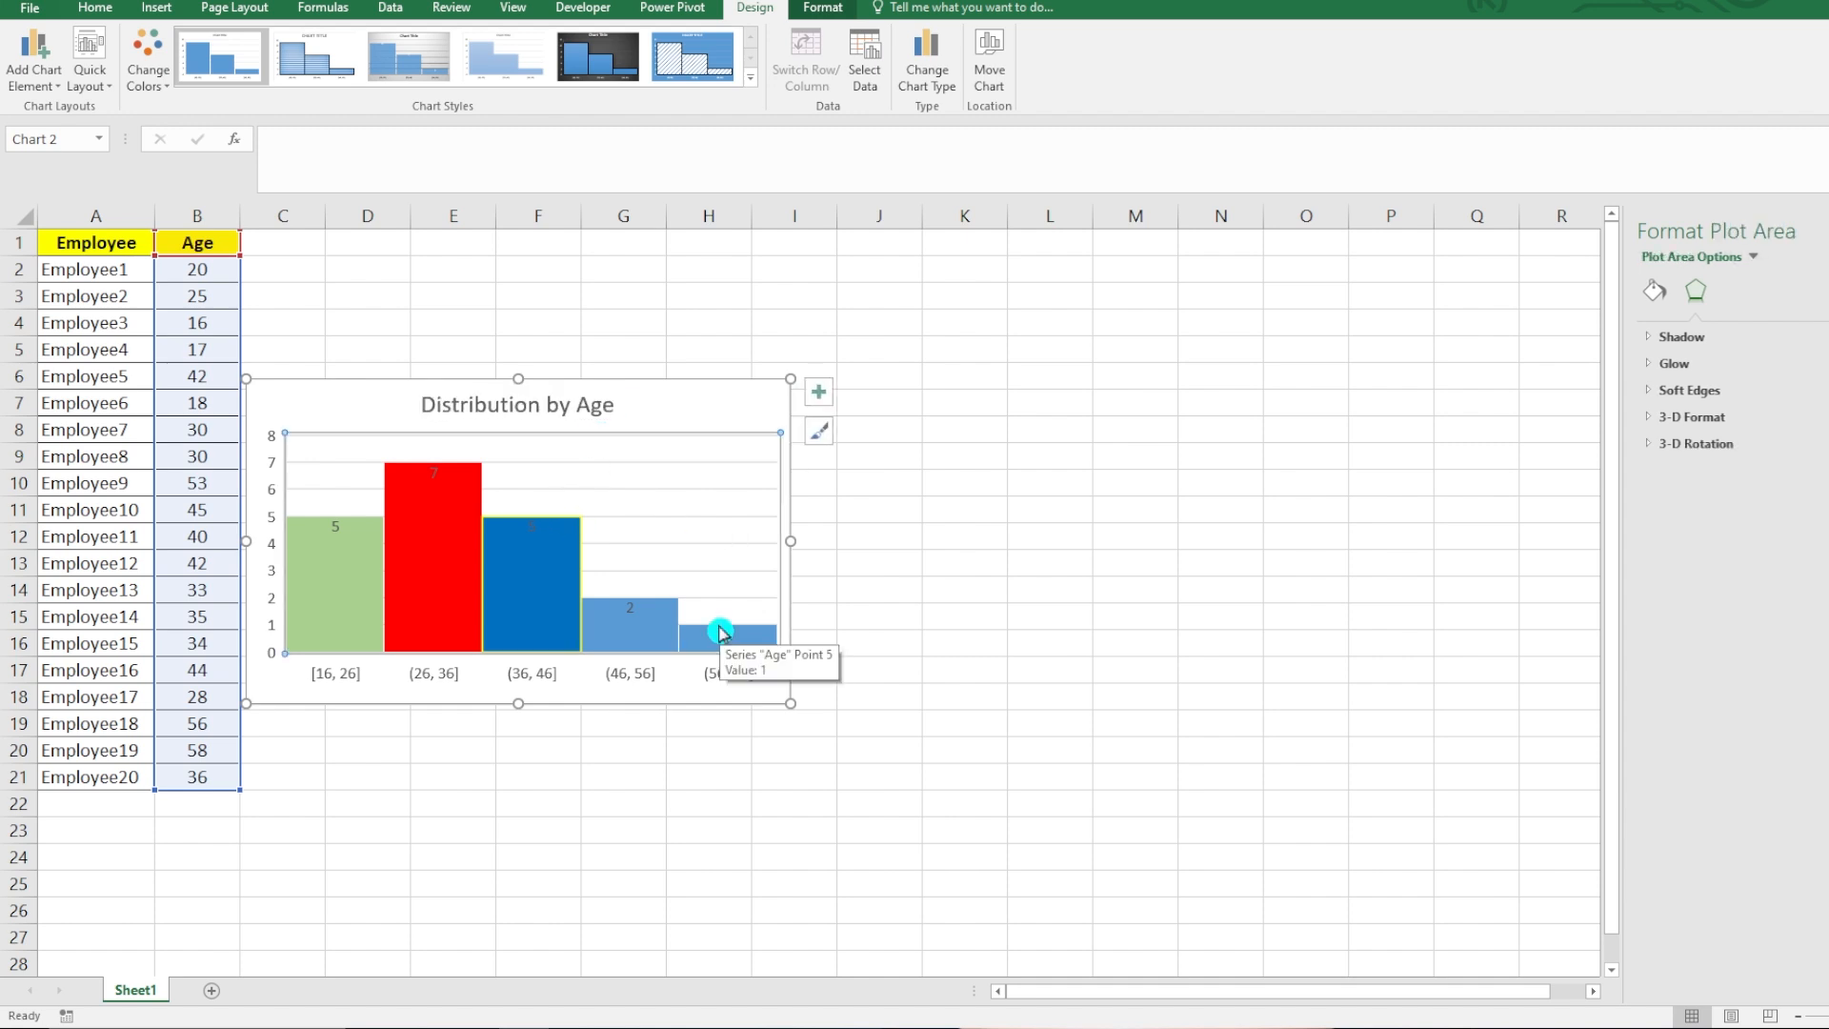
# Step: Change the histogram's color scheme to the monochromatic orange palette
pyautogui.click(167, 90)
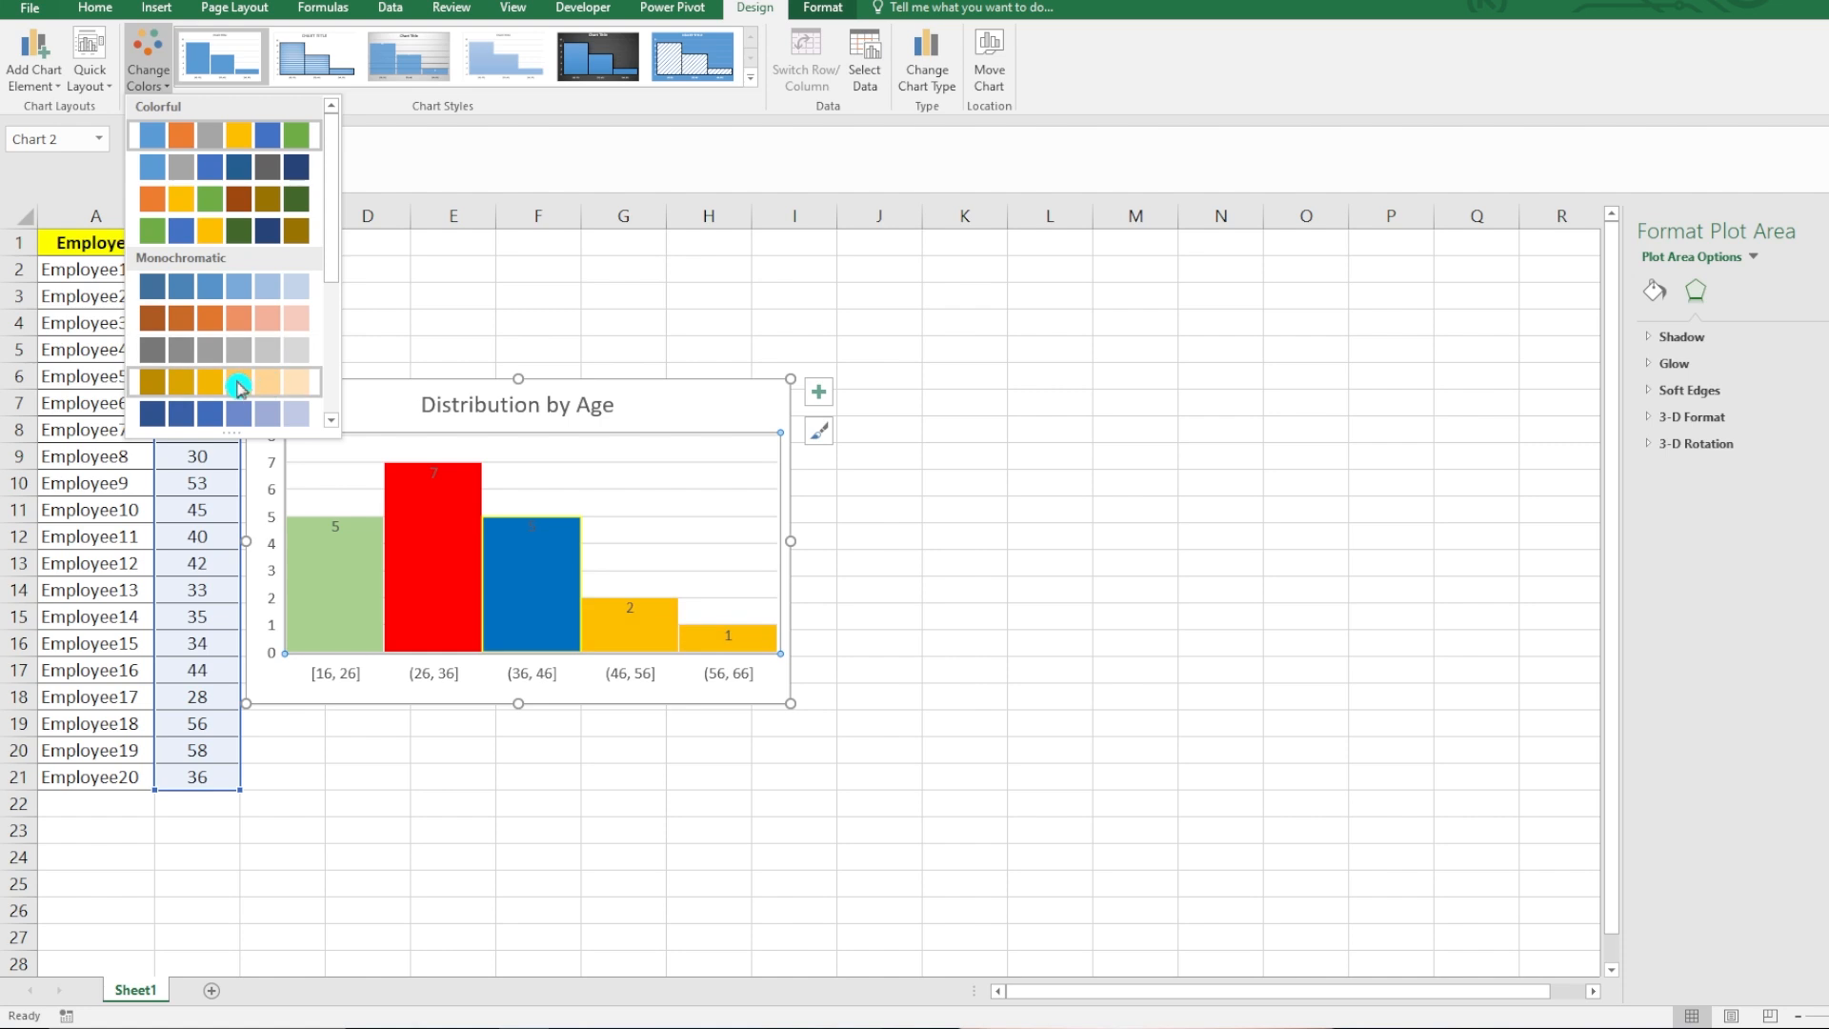
pyautogui.click(195, 320)
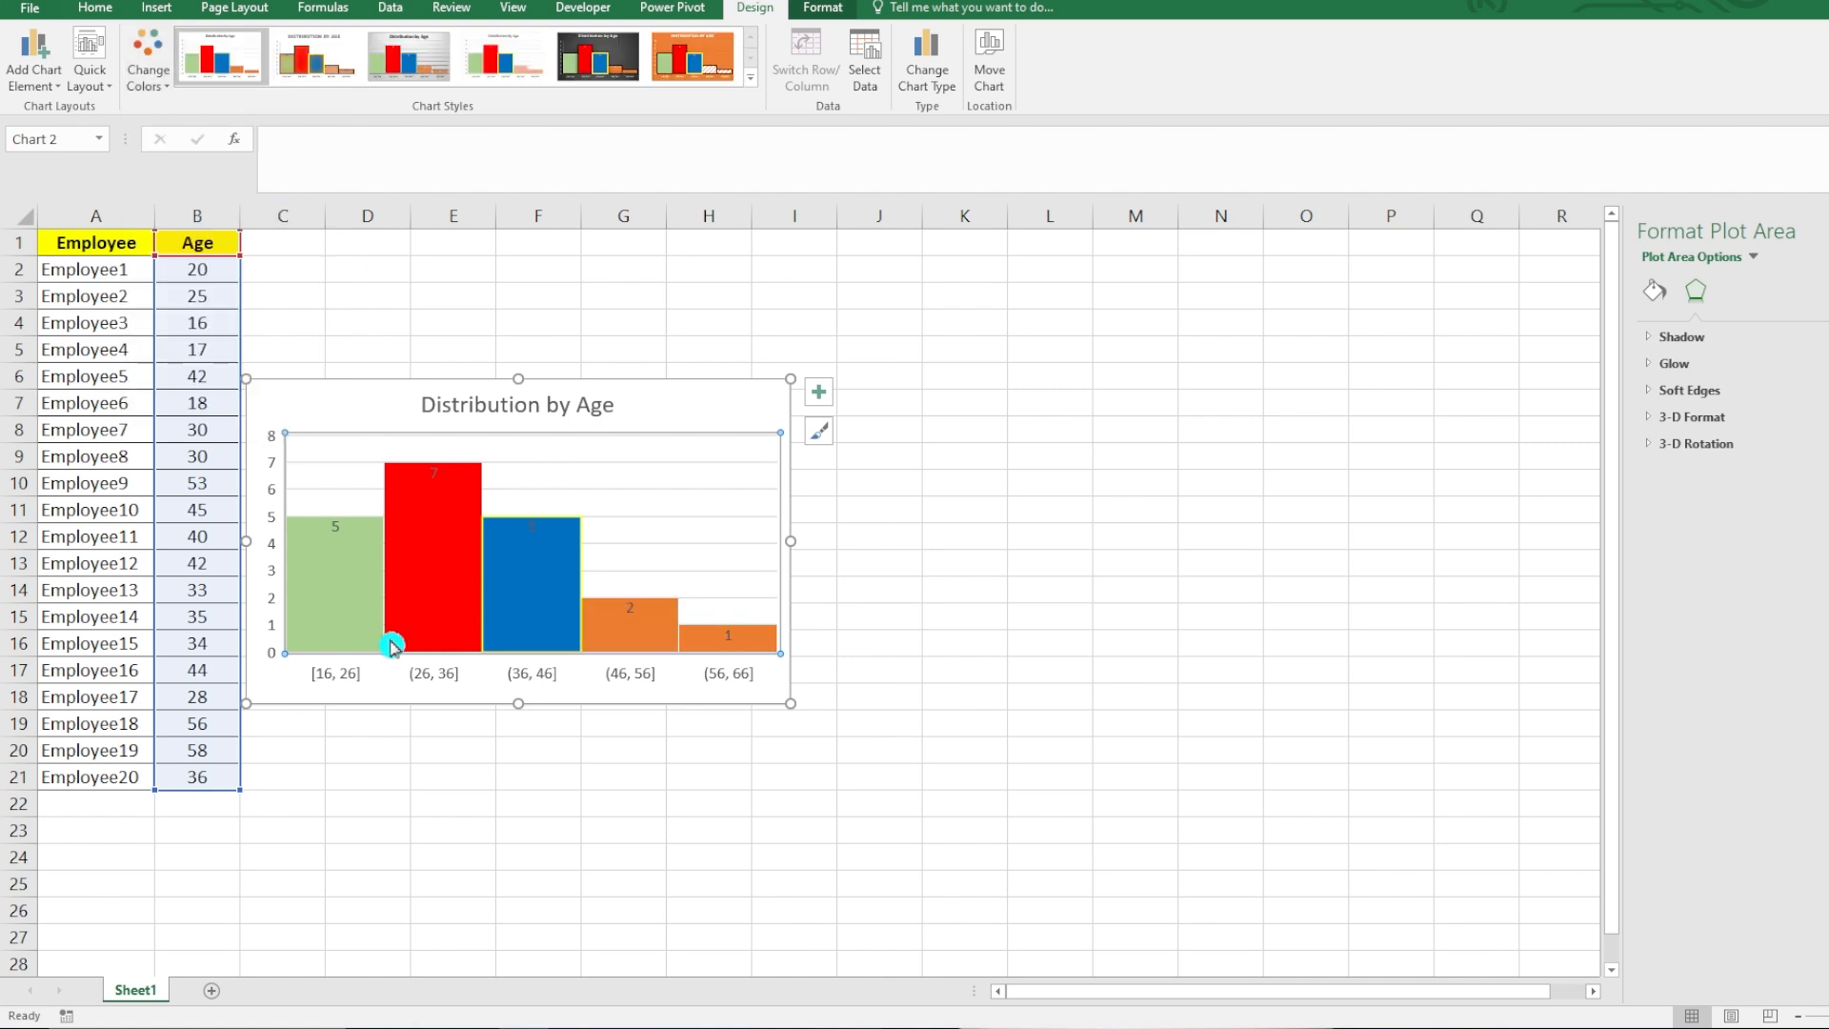
pyautogui.click(691, 422)
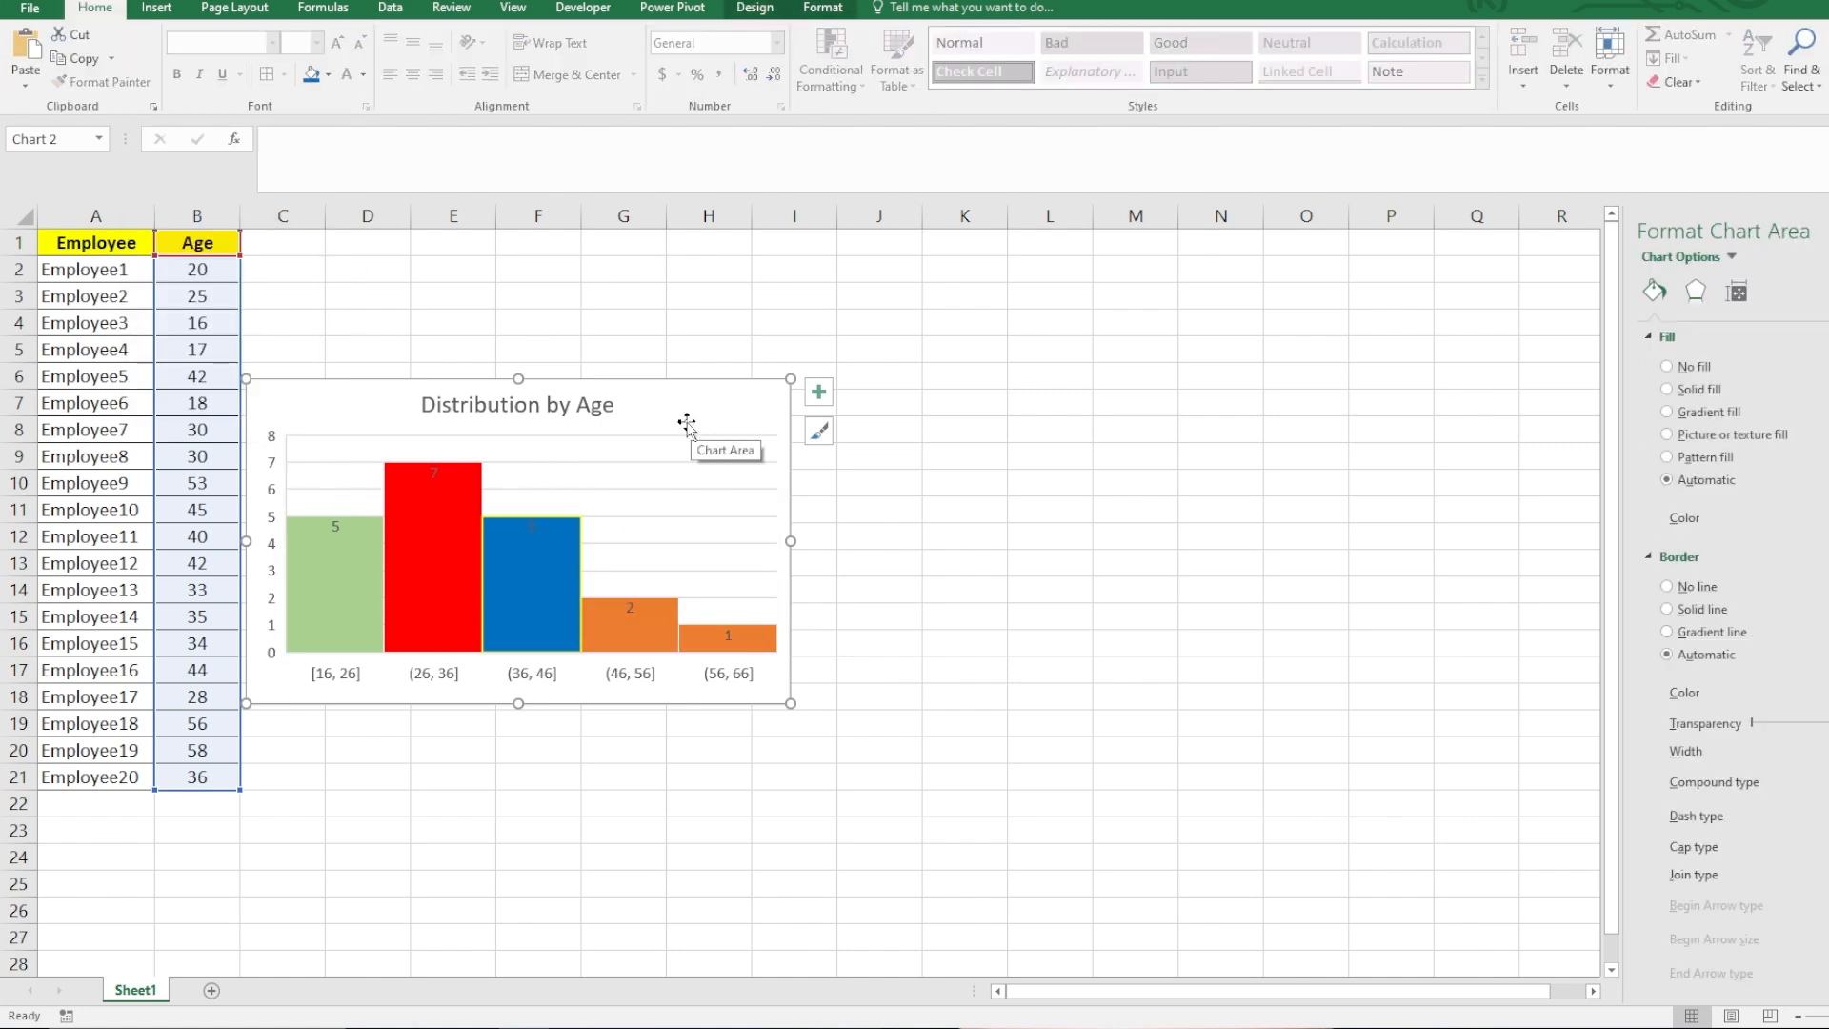
# Step: Apply the preset chart style with the dark background to the histogram
pyautogui.click(826, 441)
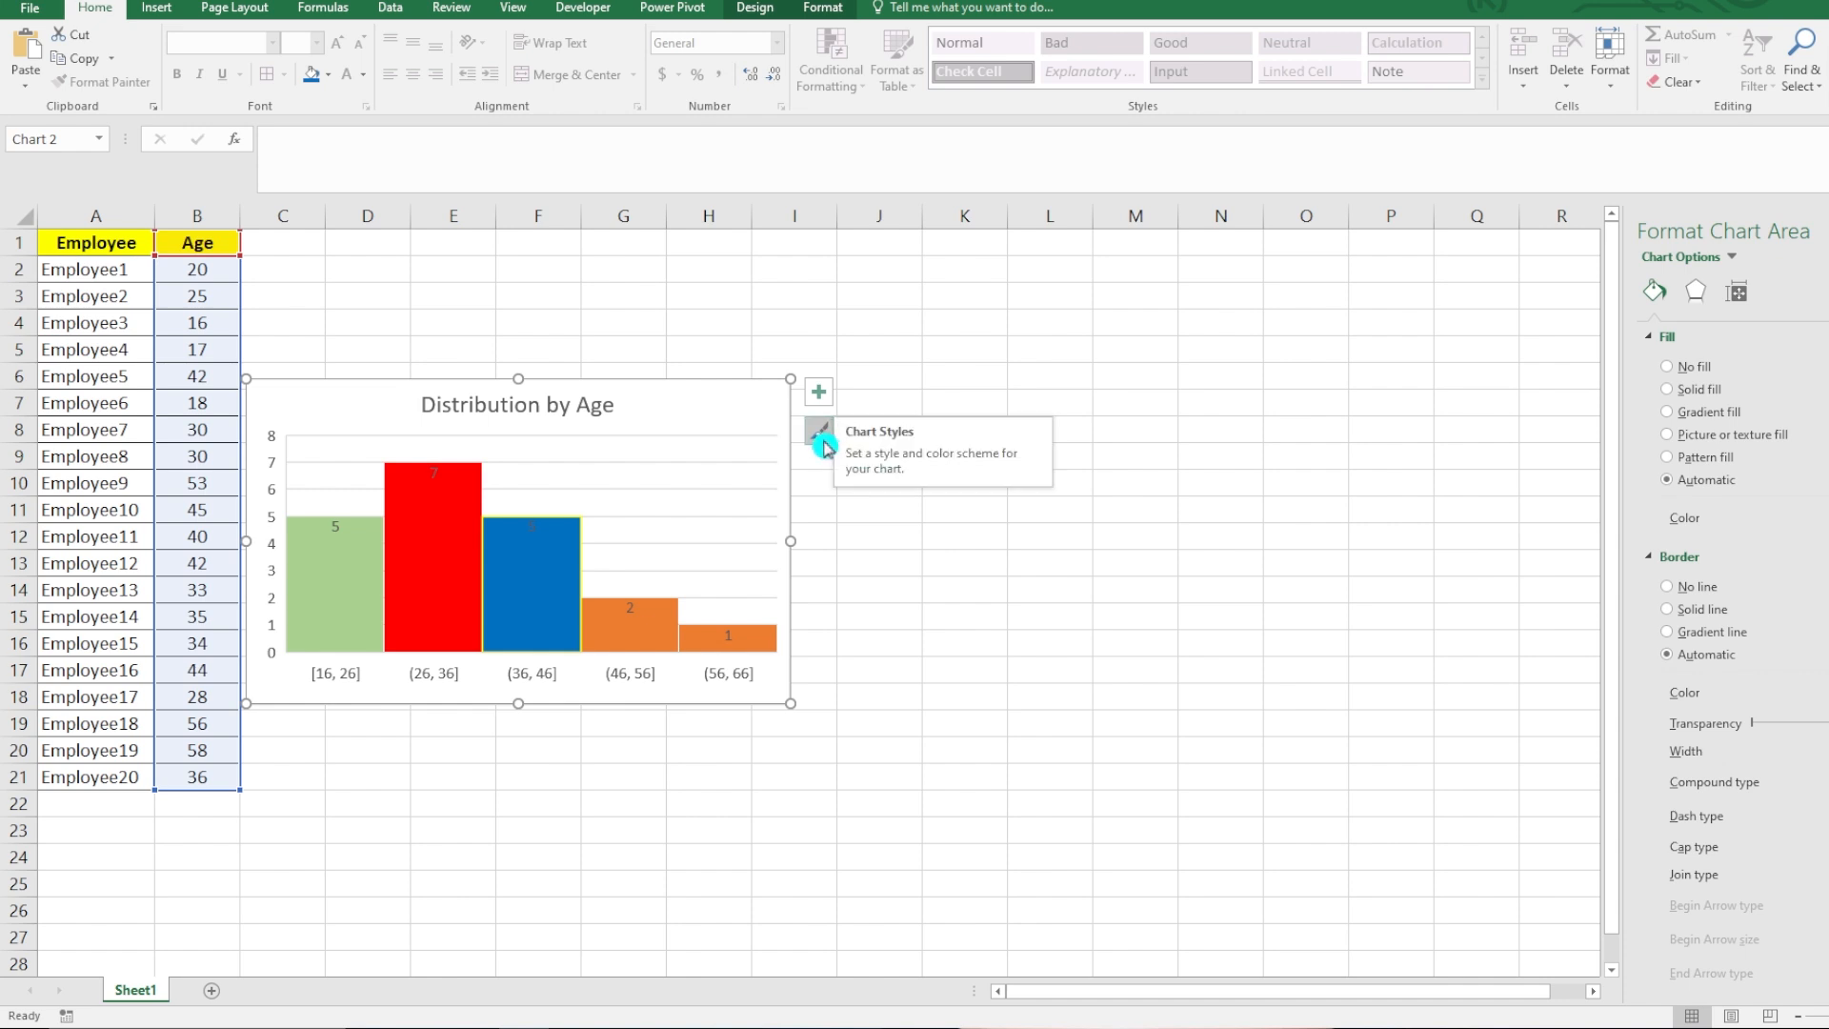
pyautogui.click(825, 443)
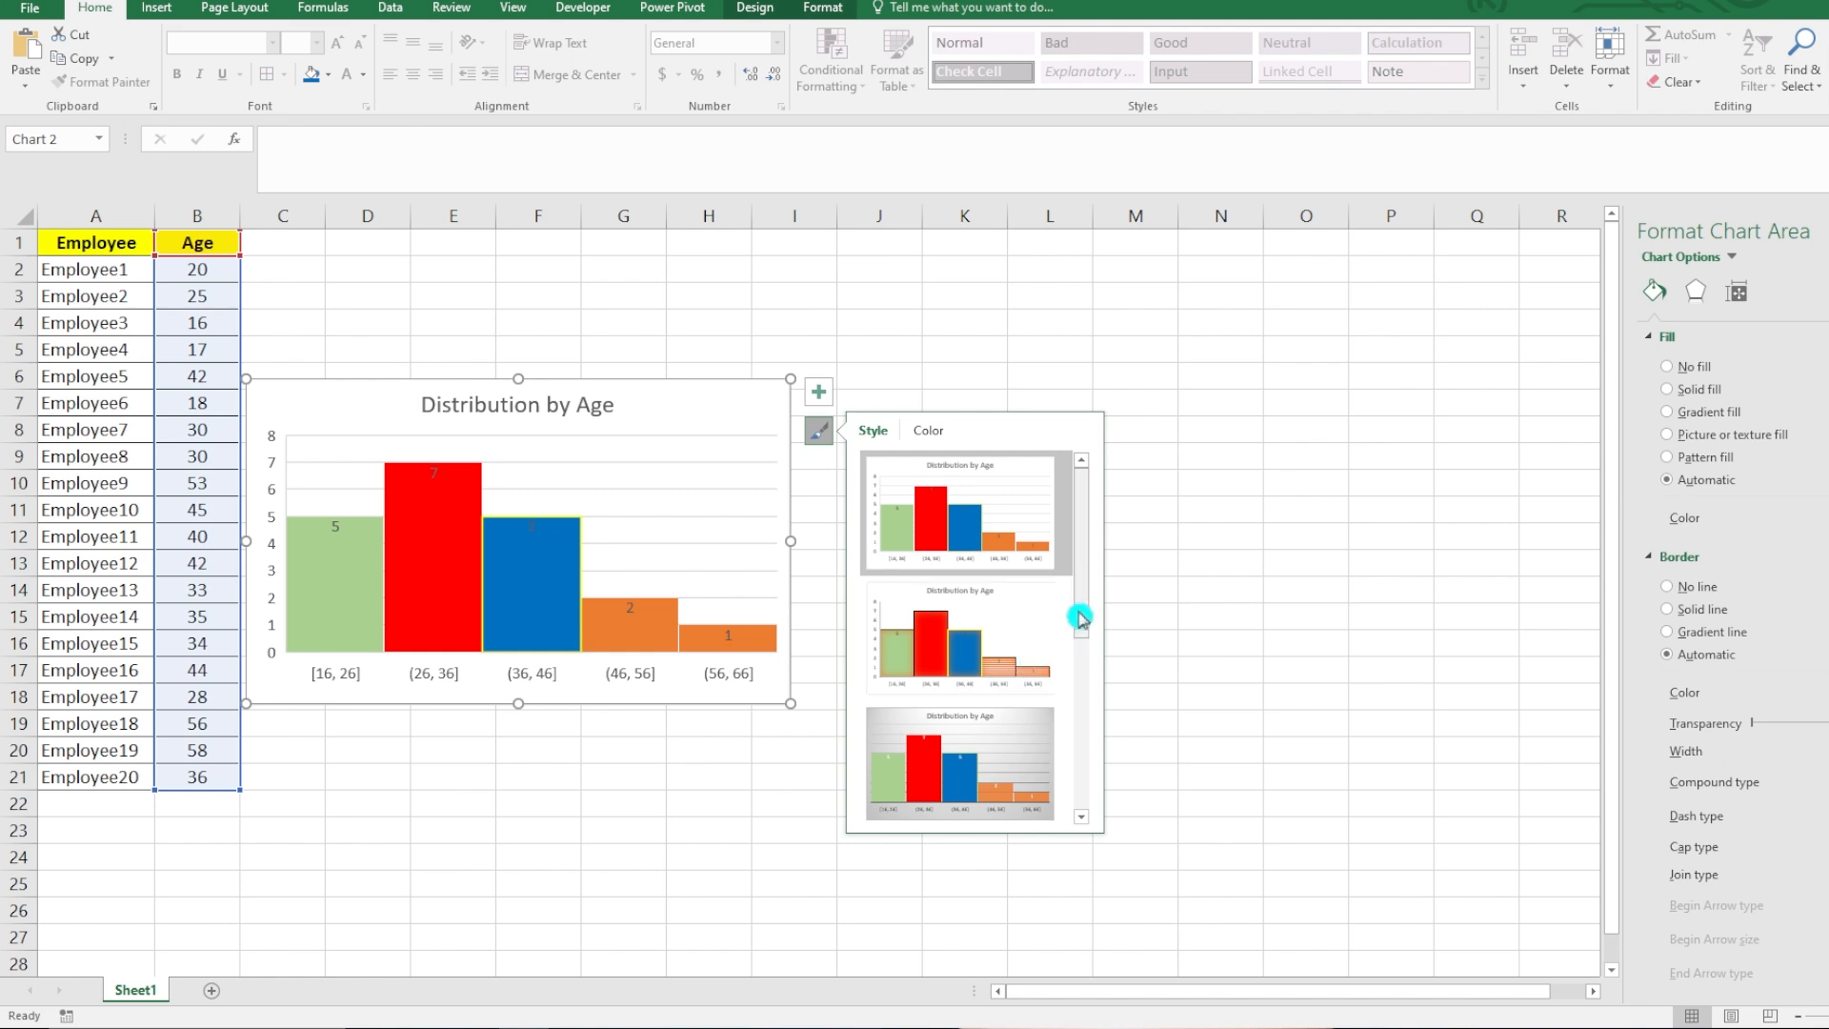
pyautogui.moveTo(1080, 618); pyautogui.dragTo(1095, 777)
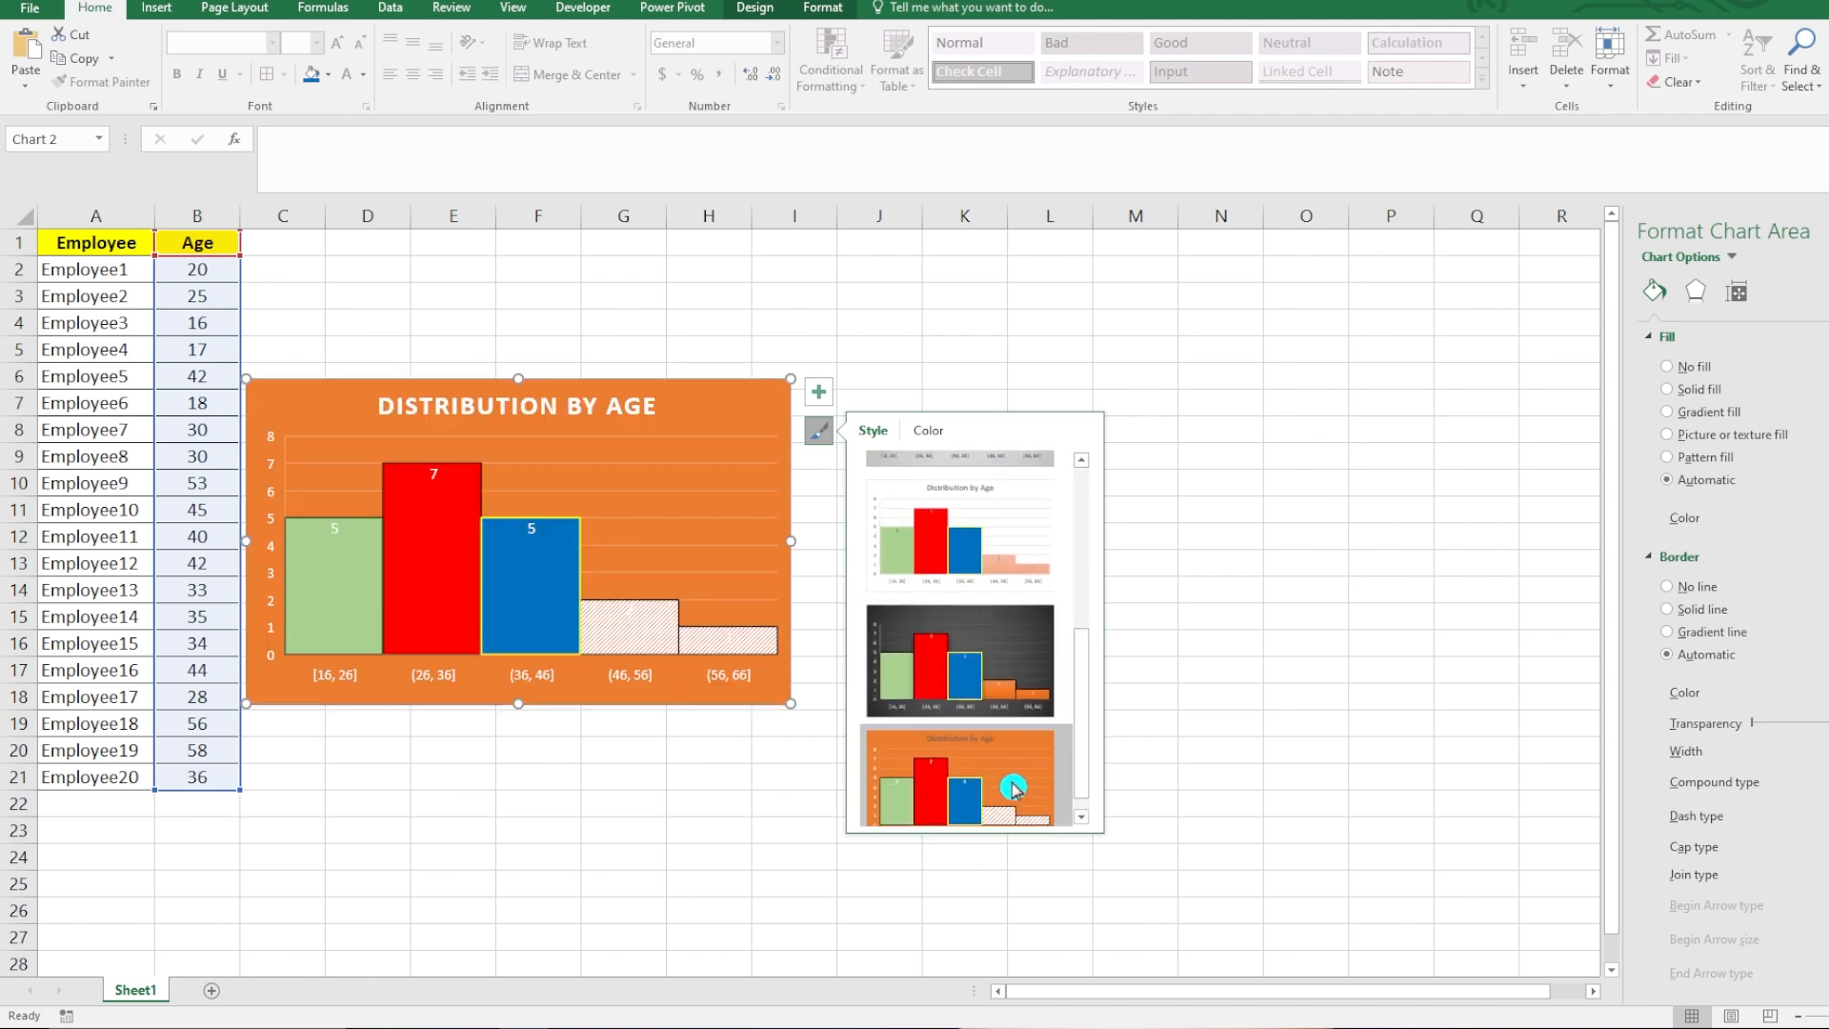
pyautogui.click(1008, 702)
pyautogui.click(662, 436)
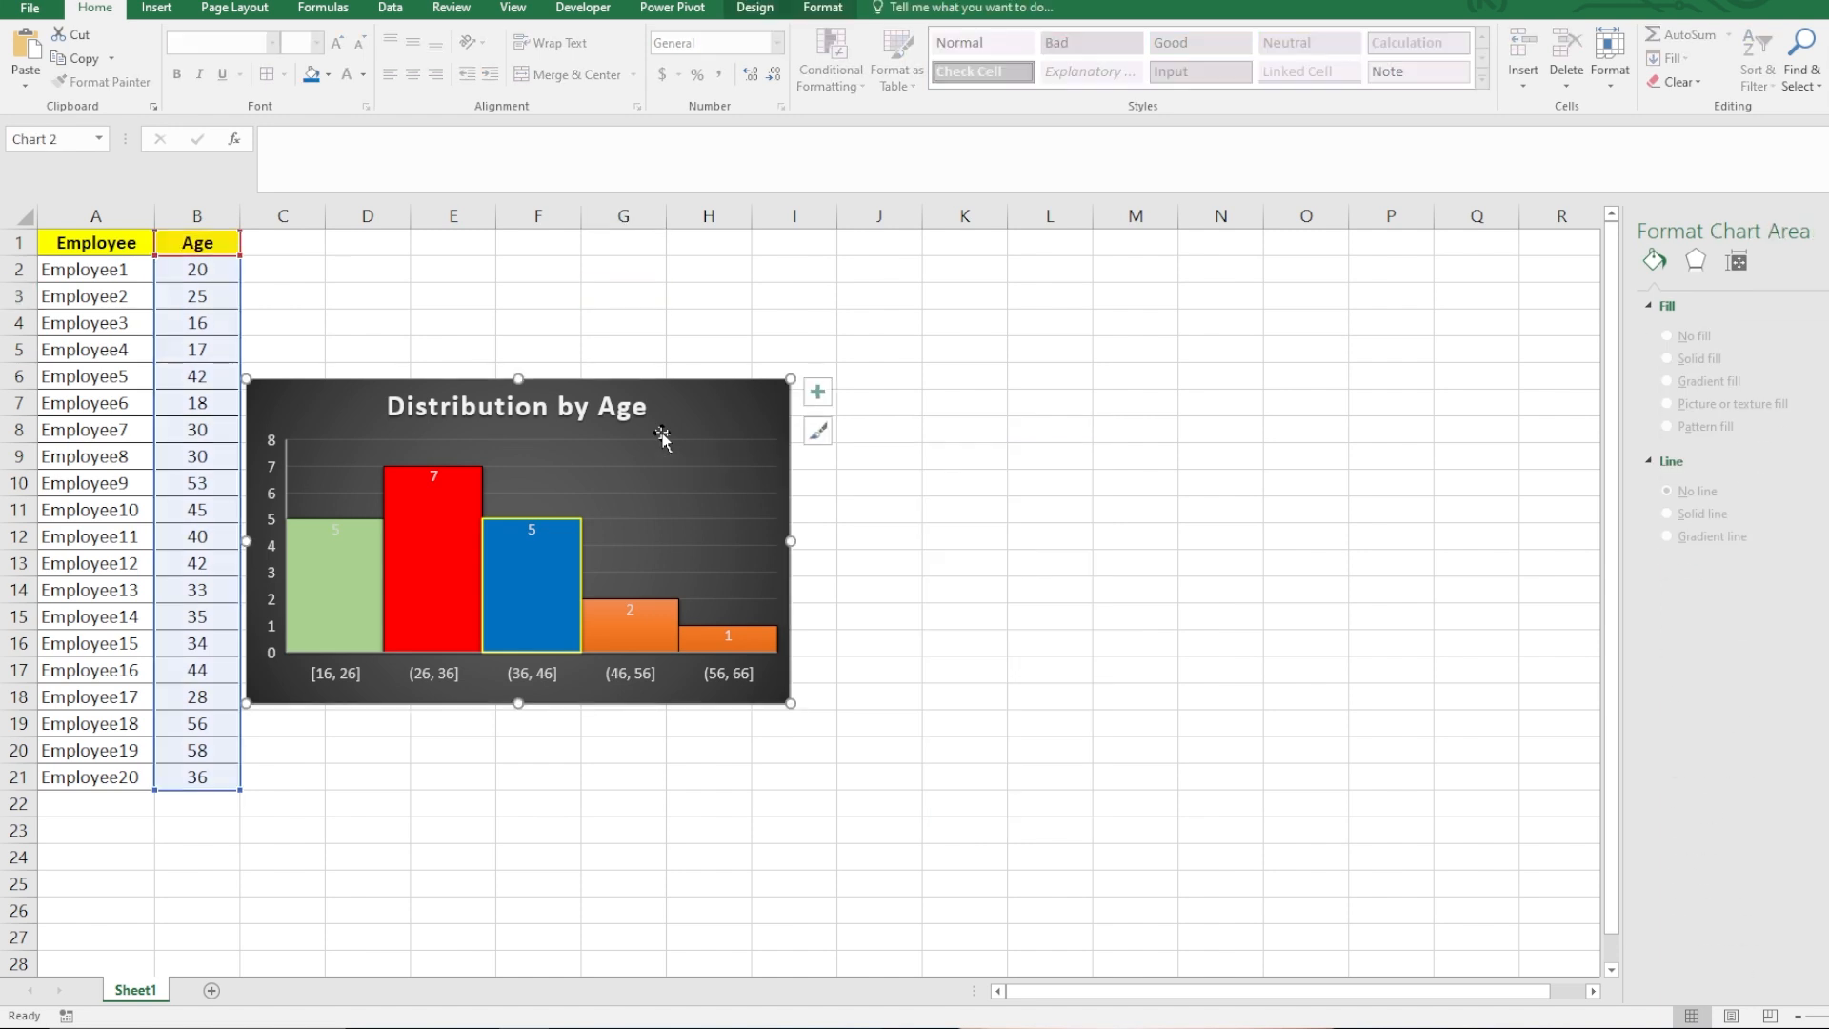
# Step: Apply the preset chart style with the light gray gradient background to the histogram and deselect the chart
pyautogui.click(819, 432)
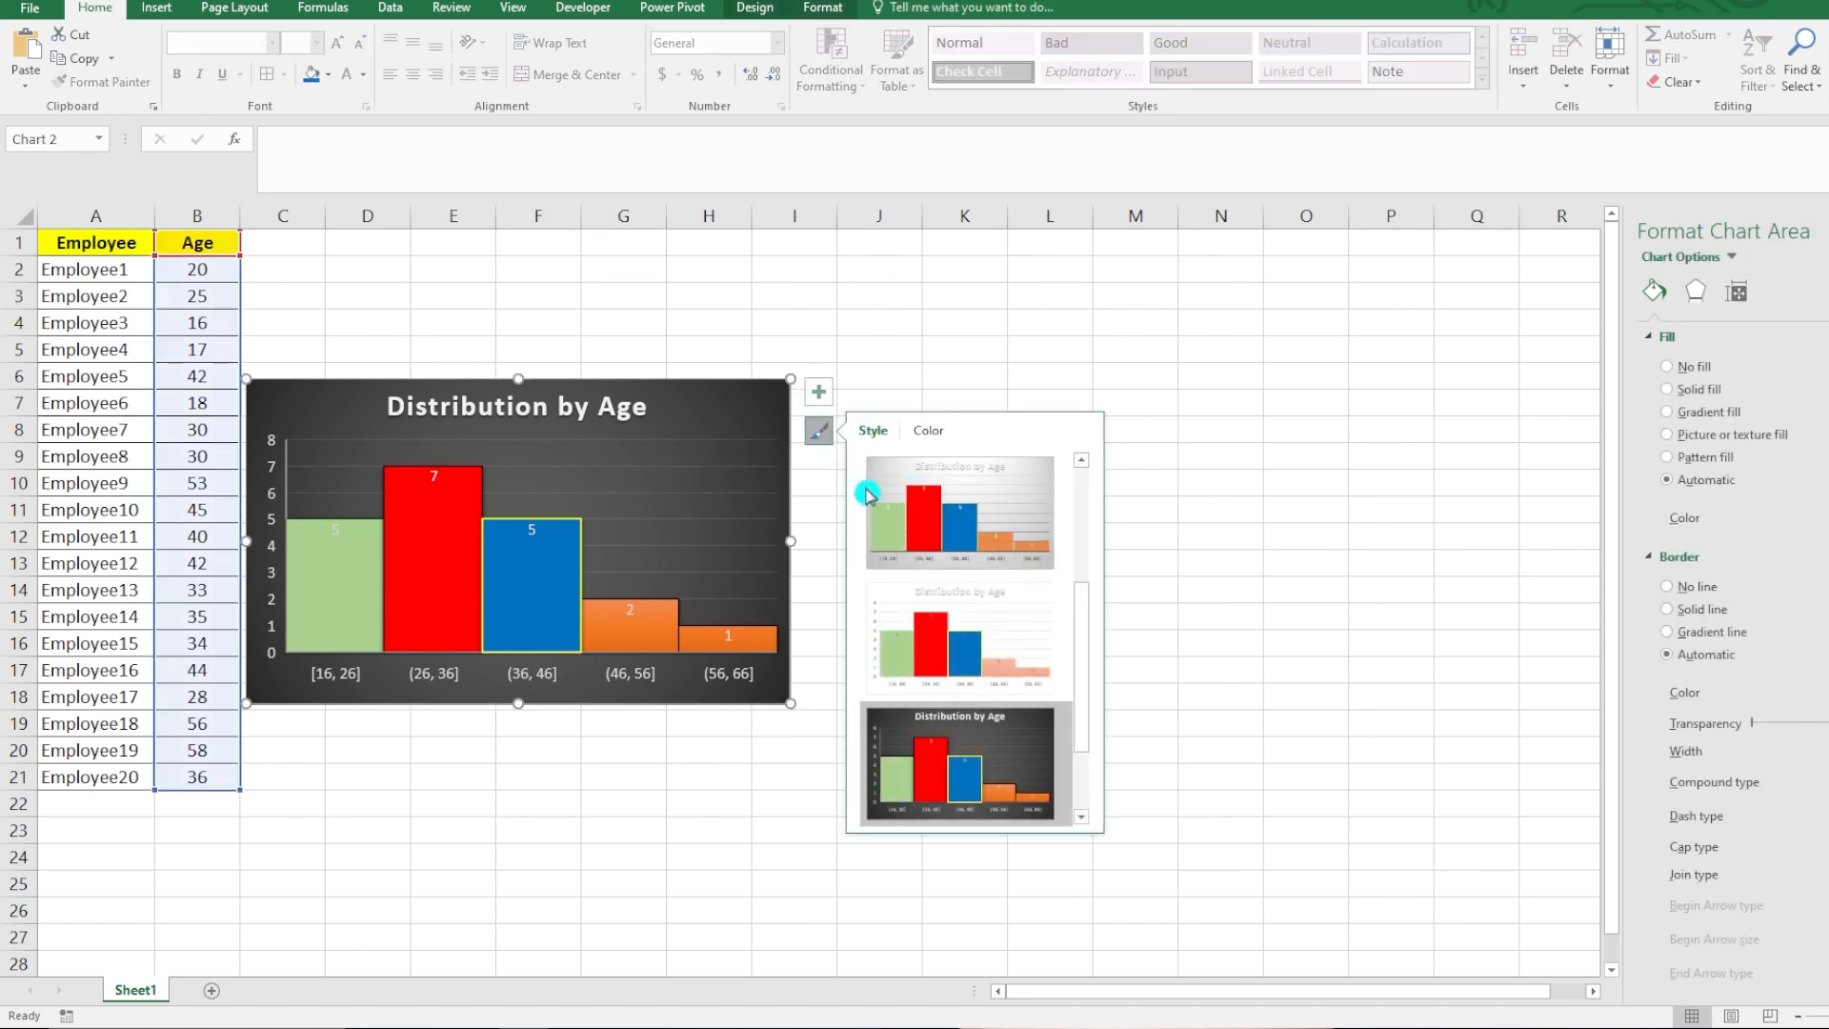
pyautogui.click(886, 556)
pyautogui.click(368, 349)
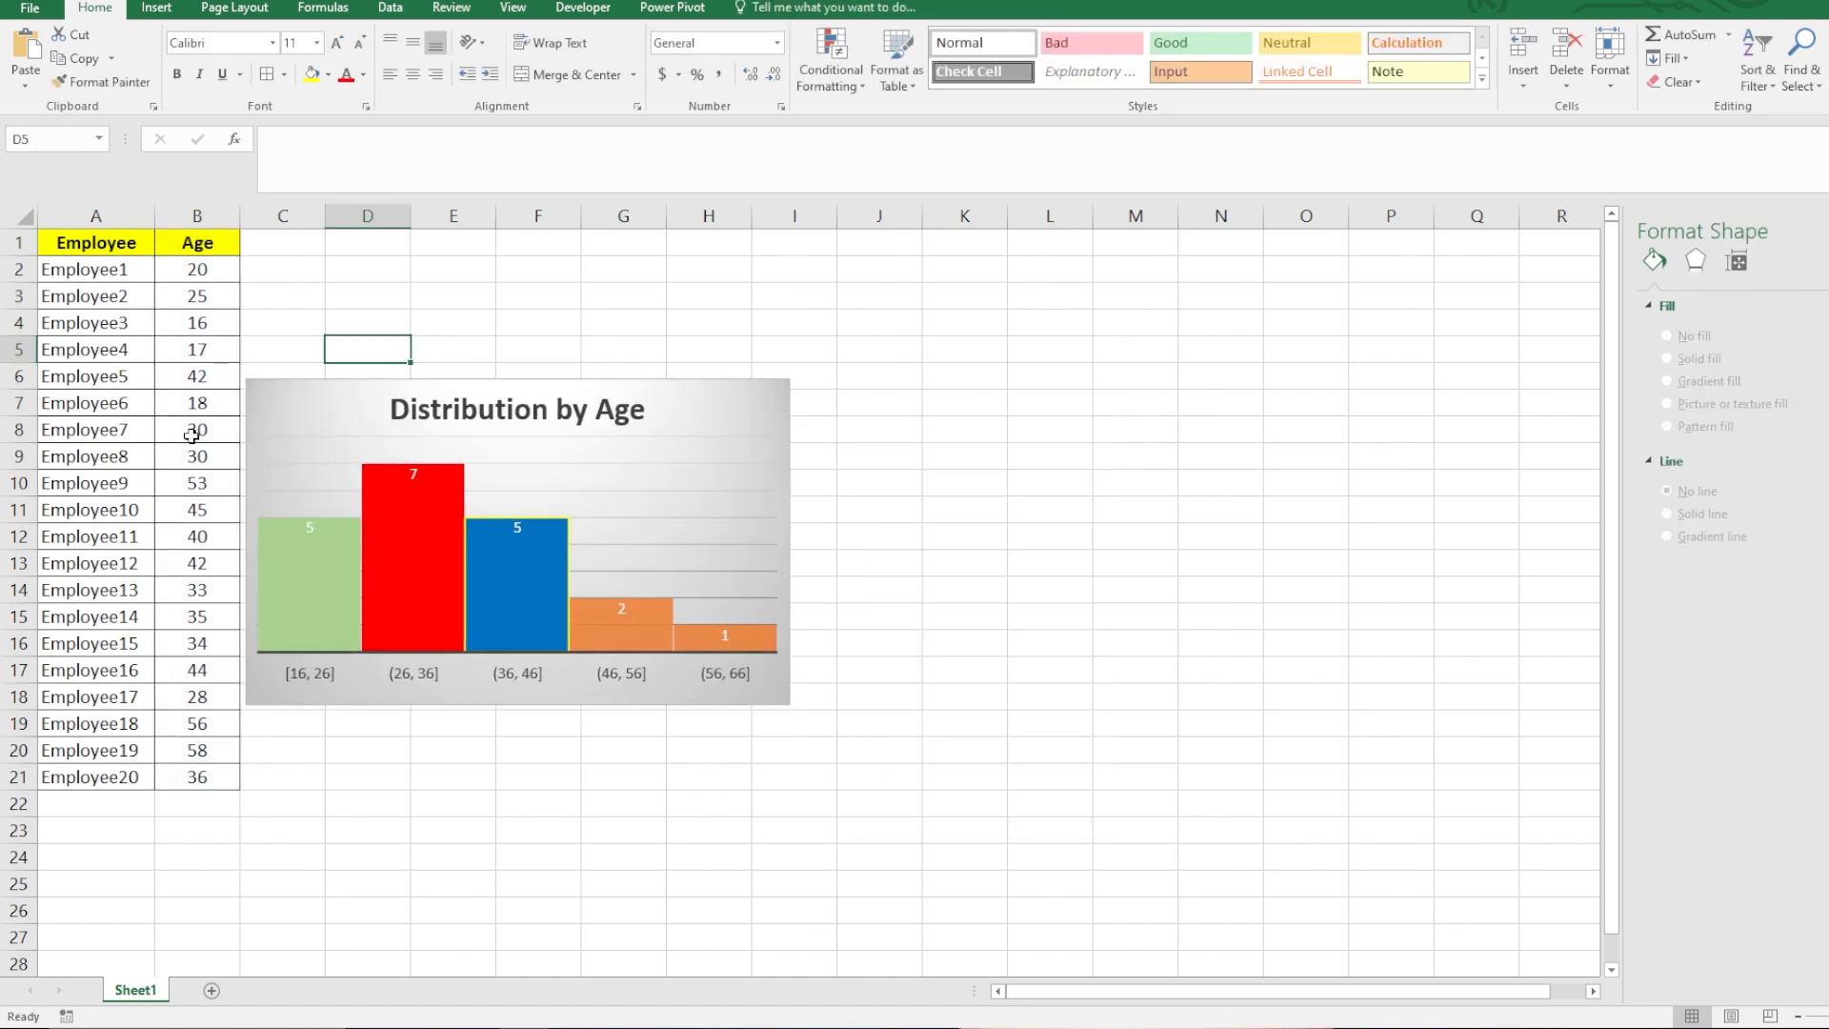